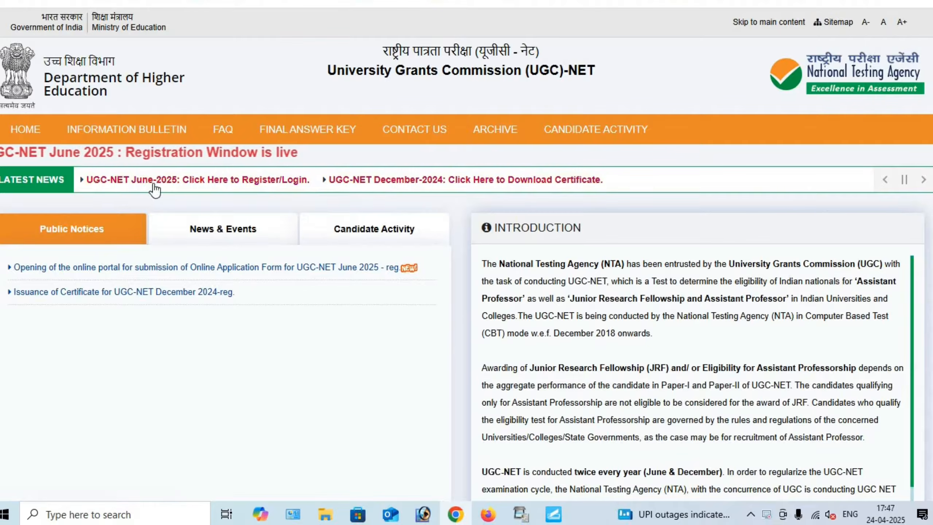
Follow the 'UGC-NET June-2025: Click Here to Register/Login' link in the Latest News ticker.
click(223, 180)
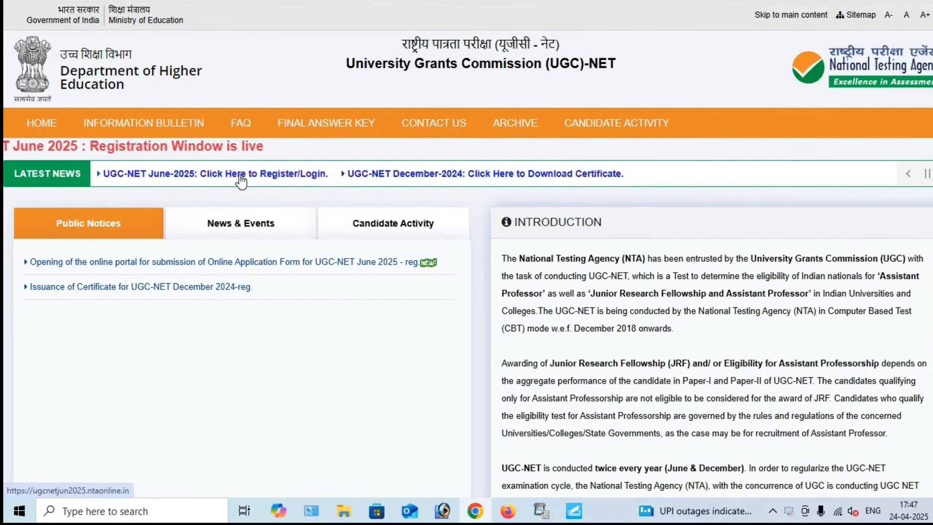
click(275, 176)
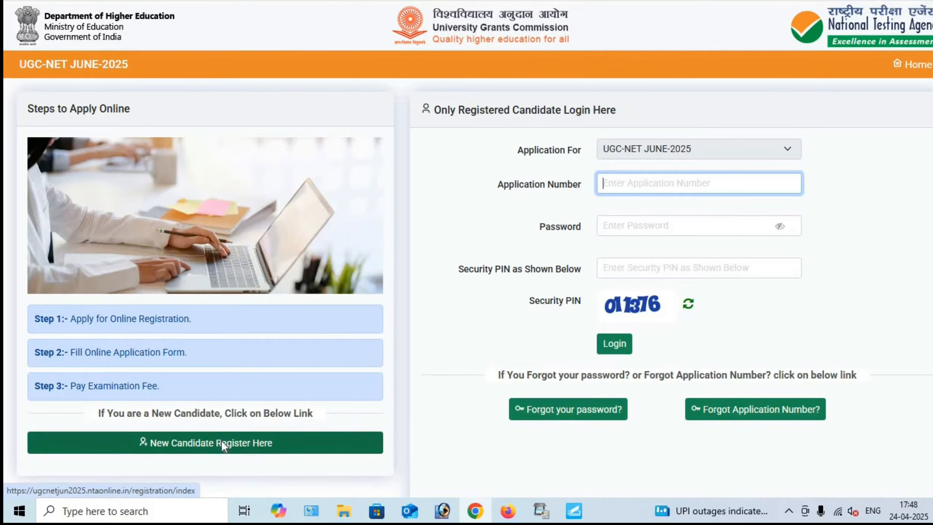
Start a new-candidate registration and review the fee table heading and General/Unreserved fee.
click(300, 438)
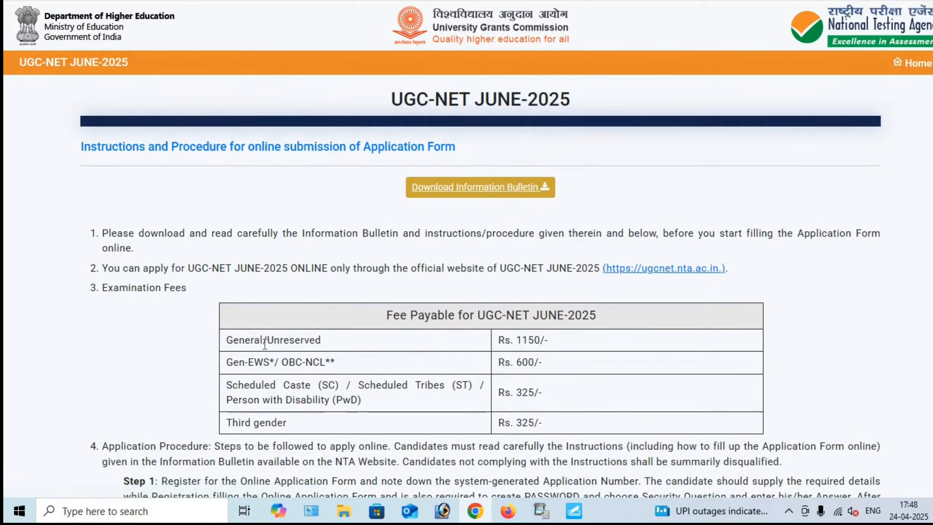
drag(325, 337, 246, 340)
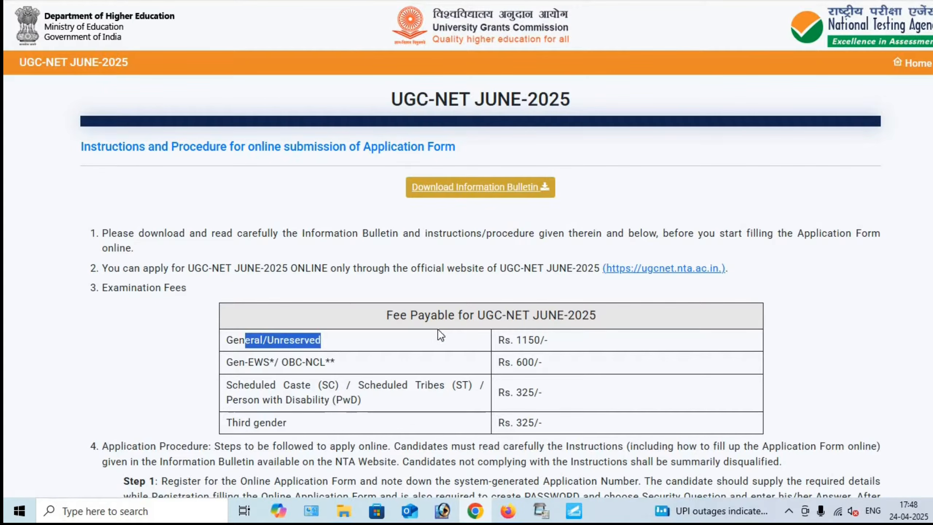
drag(387, 315, 614, 312)
click(614, 312)
drag(260, 347, 349, 342)
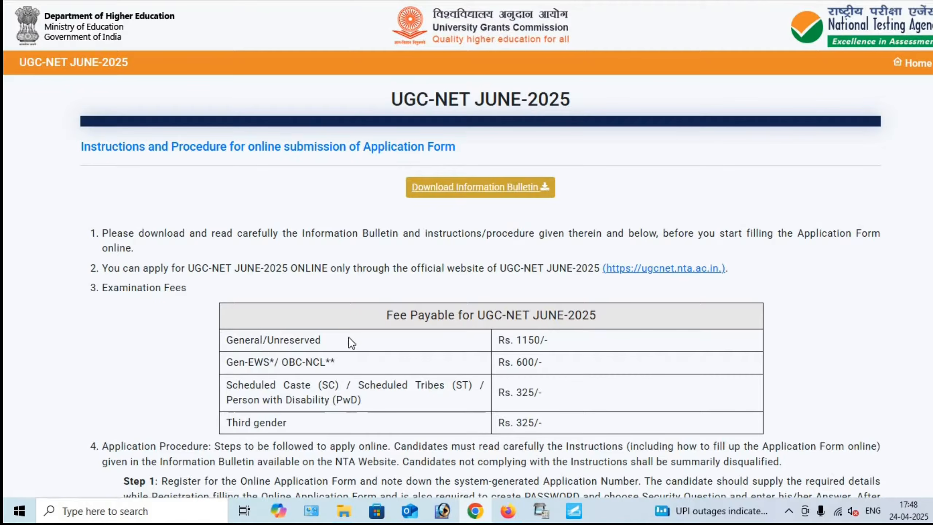
click(566, 340)
Review the Gen-EWS/OBC-NCL, SC/ST/PwD (Rs. 325) and Third gender fees, then scroll to the declaration.
drag(256, 368, 296, 369)
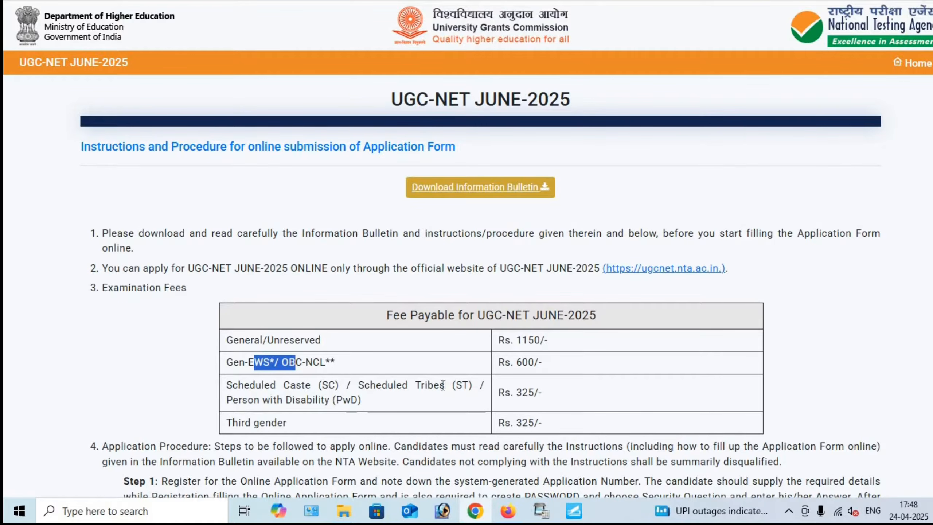
drag(538, 395, 516, 393)
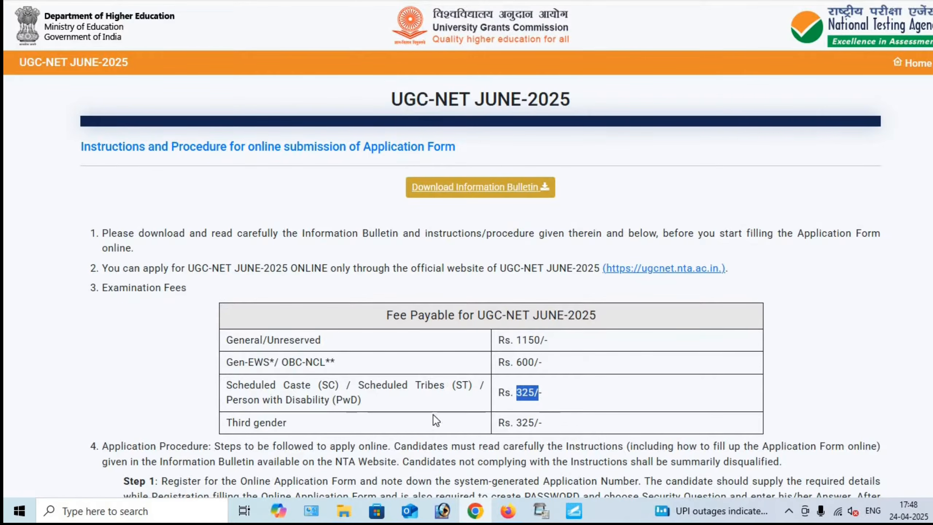
drag(535, 426, 505, 426)
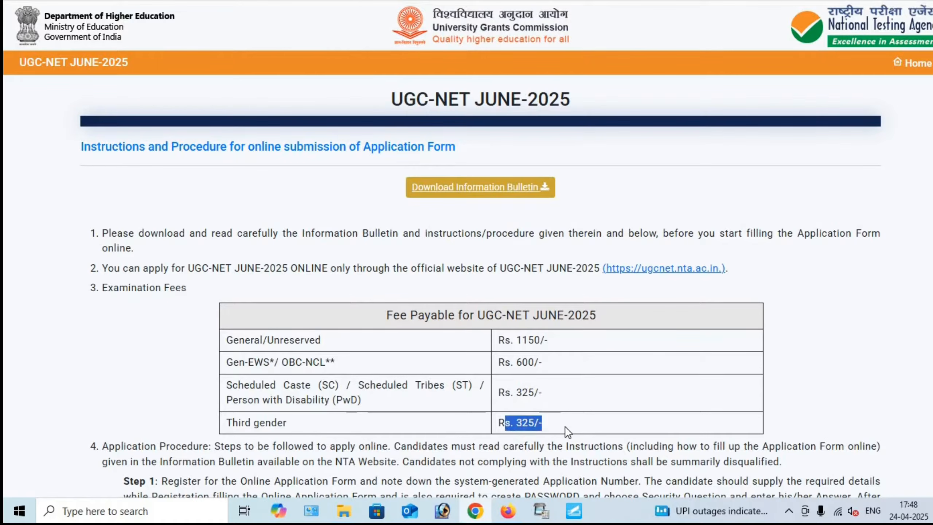
click(565, 426)
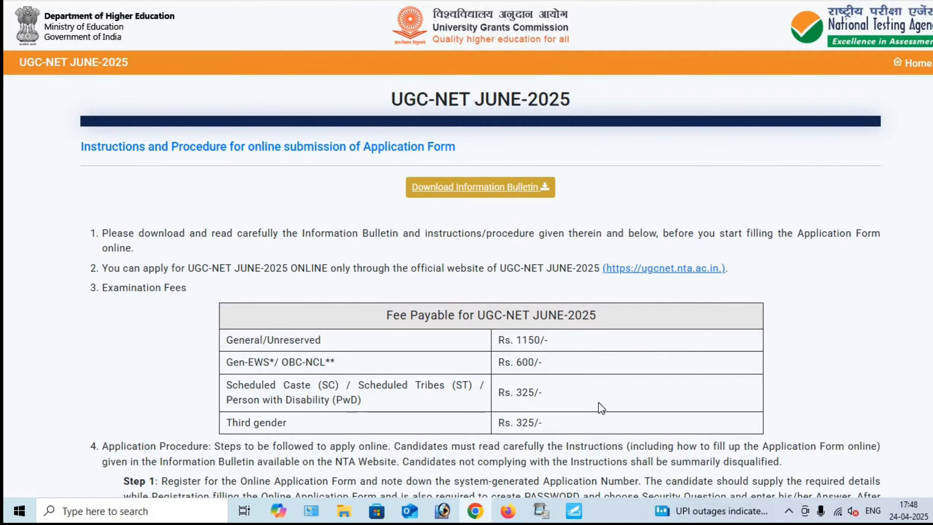
scroll(598, 402, down, 10)
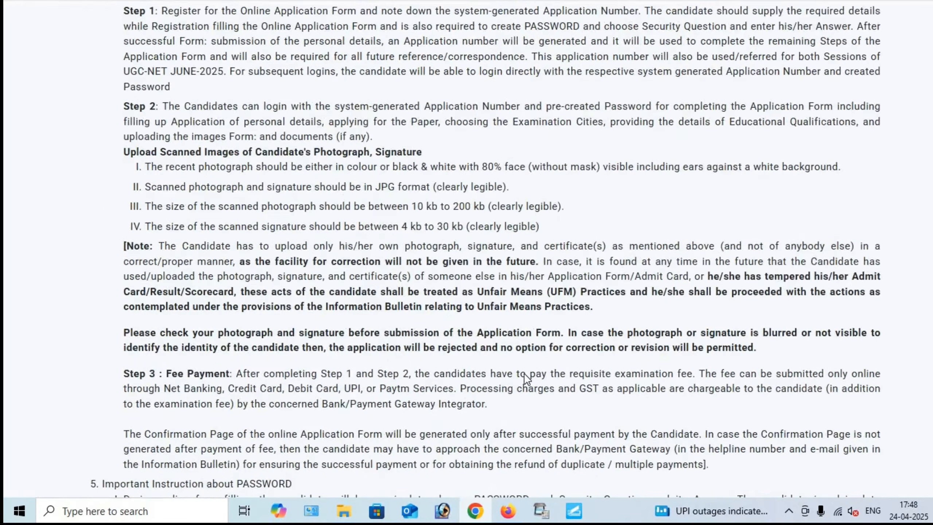
scroll(523, 373, down, 10)
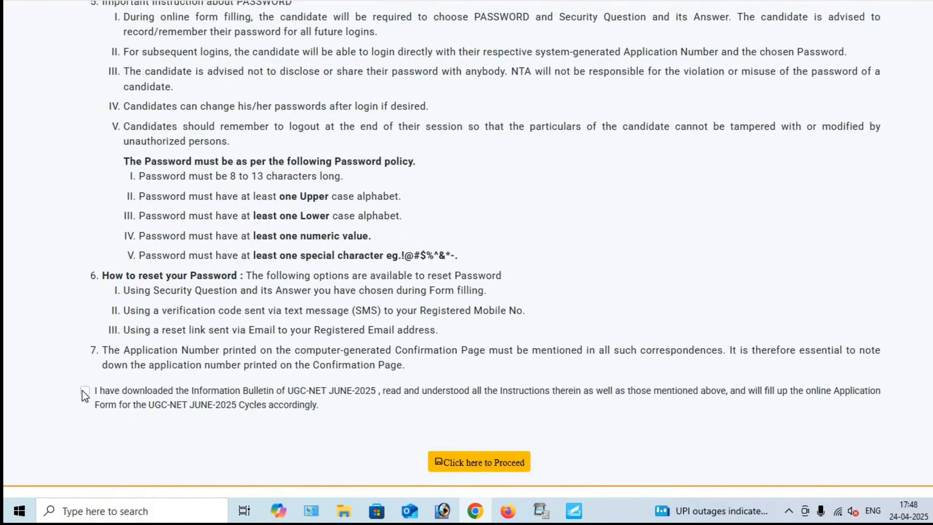
Proceed to login identification, choose Aadhaar-based login, and confirm the OTP was sent.
click(500, 460)
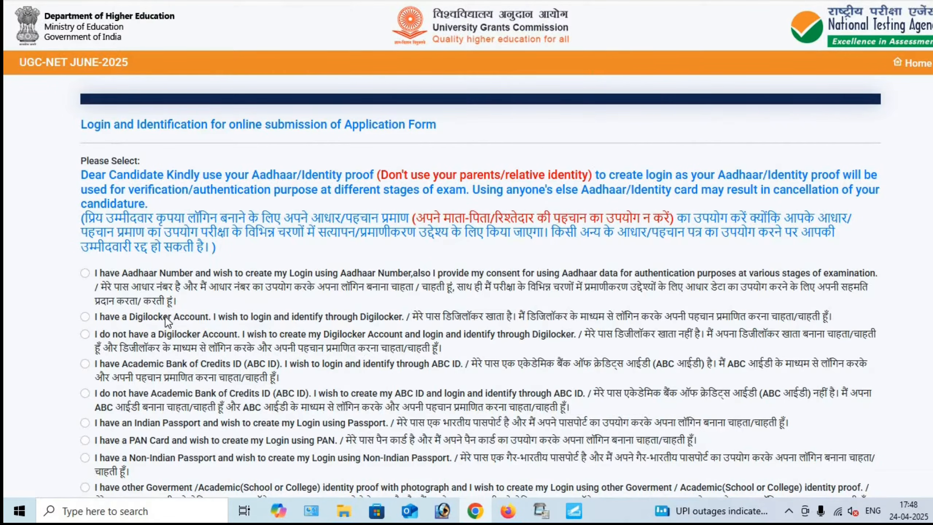
scroll(171, 316, down, 2)
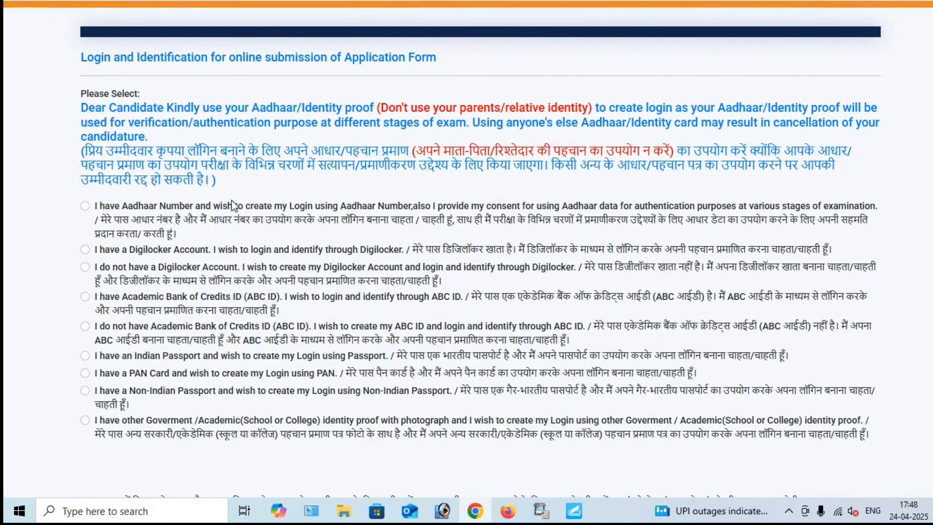
click(85, 210)
scroll(264, 271, down, 4)
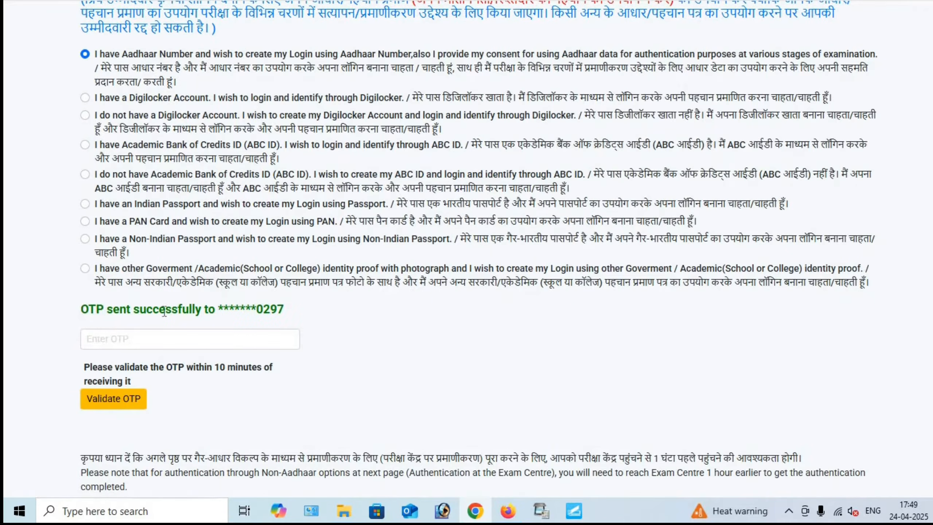
drag(81, 311, 299, 315)
click(125, 355)
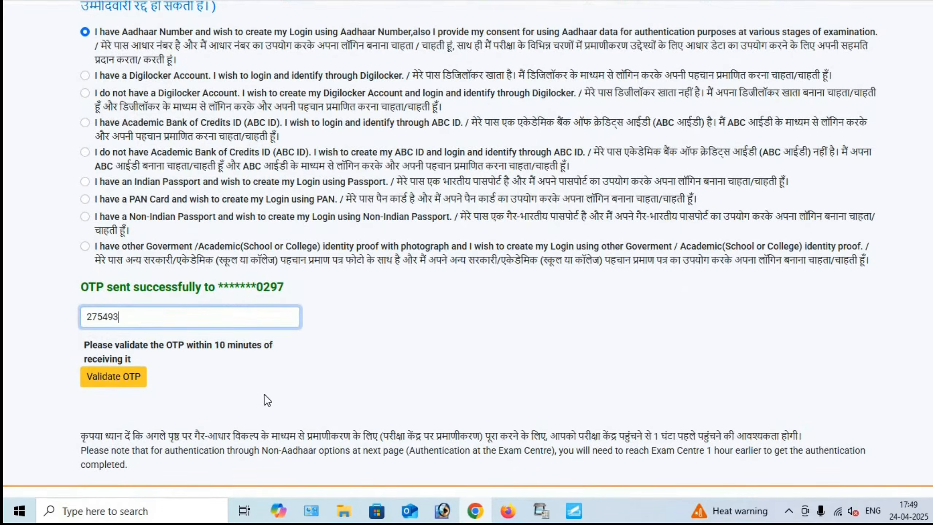
Enter the received OTP, validate it, and review the Aadhaar name and date of birth.
click(113, 379)
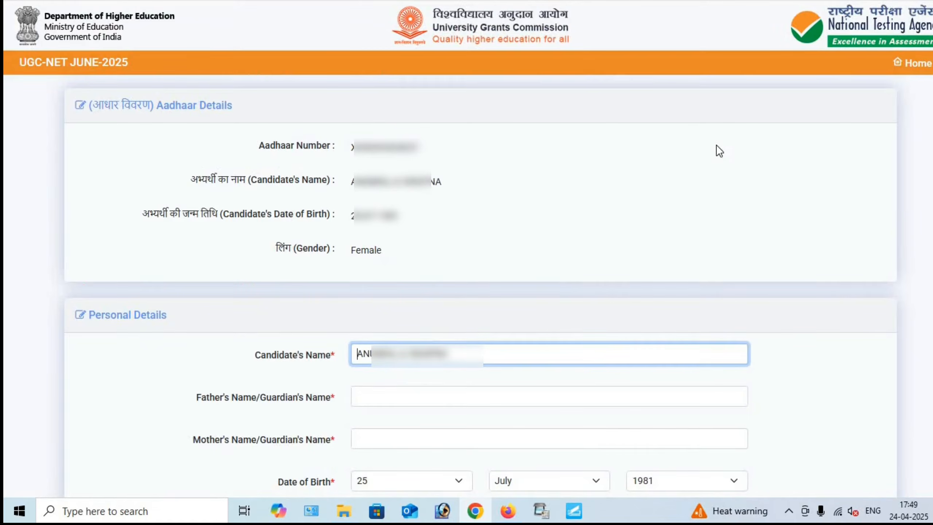
drag(355, 195, 430, 190)
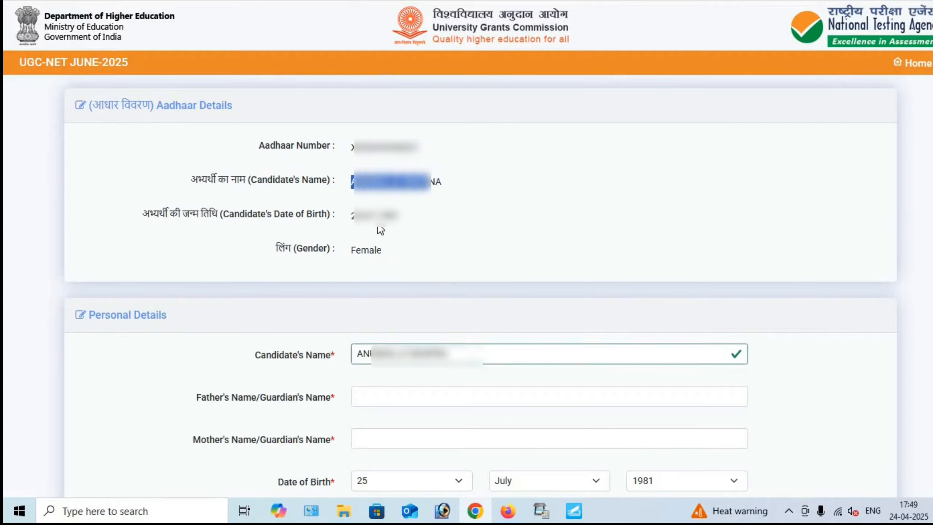
drag(368, 221, 399, 231)
click(364, 262)
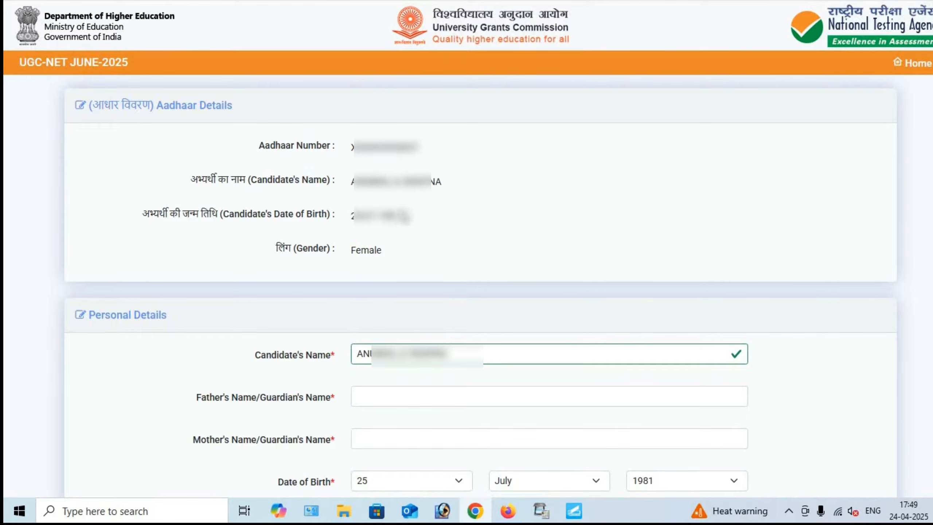
scroll(453, 63, down, 6)
Retype the candidate's name and fill in the father's name.
click(468, 45)
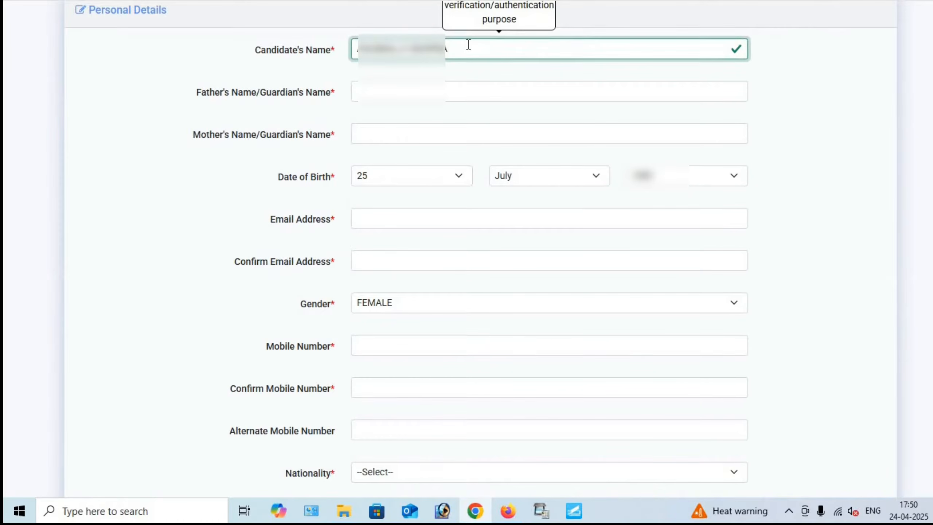
key(ctrl+a)
key(BackSpace)
text([blurred])
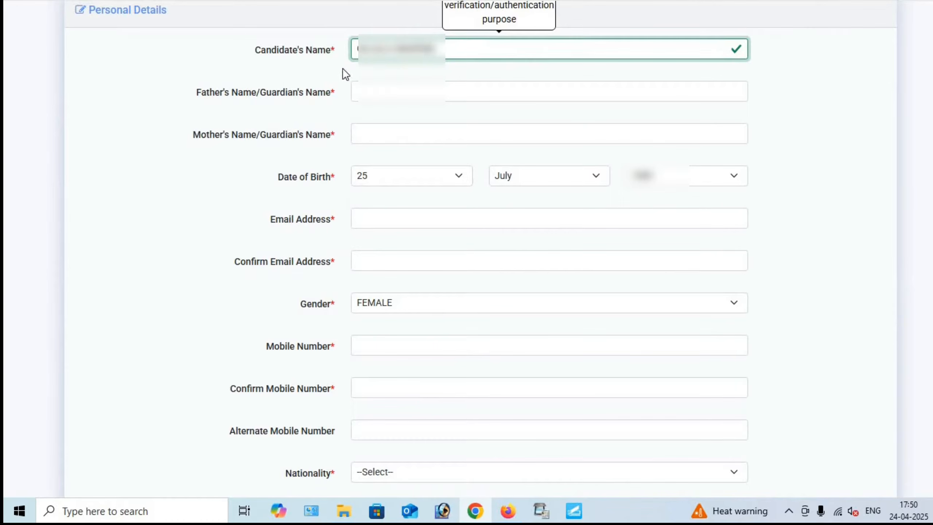
click(394, 96)
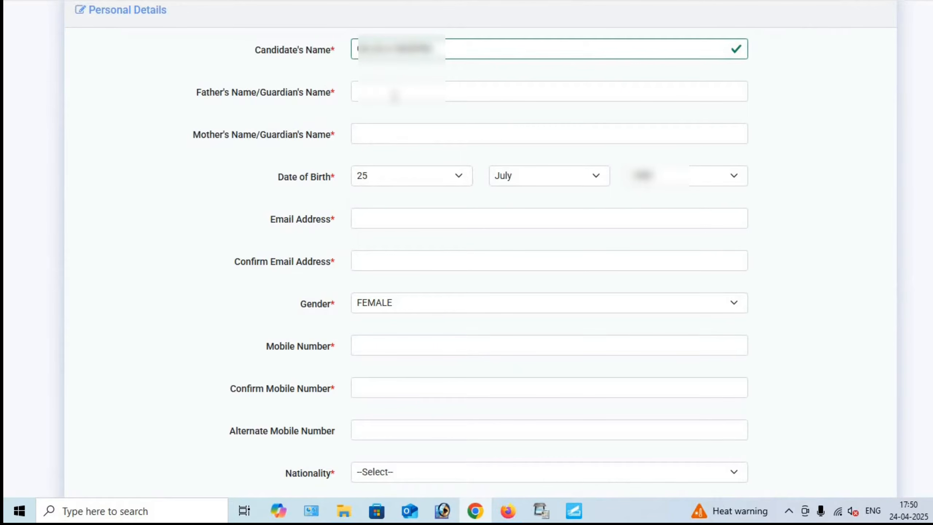
click(394, 97)
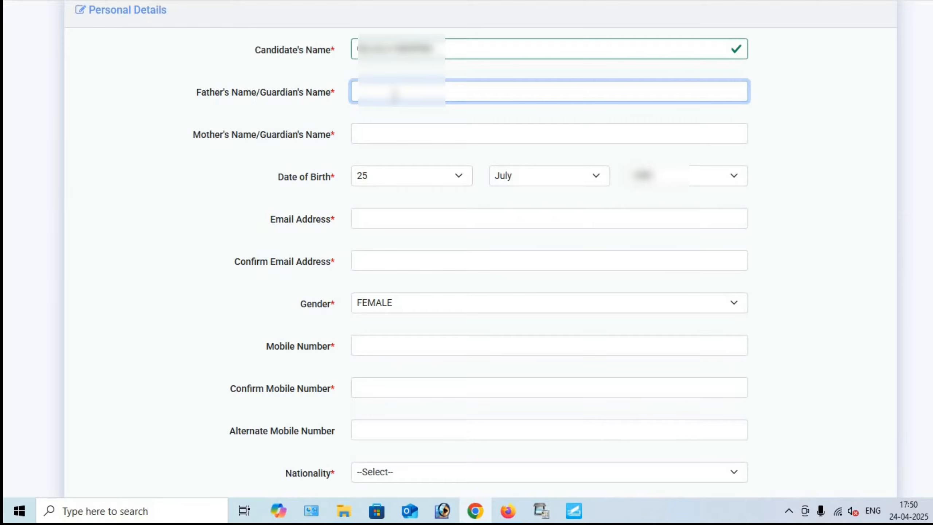
text([blurred])
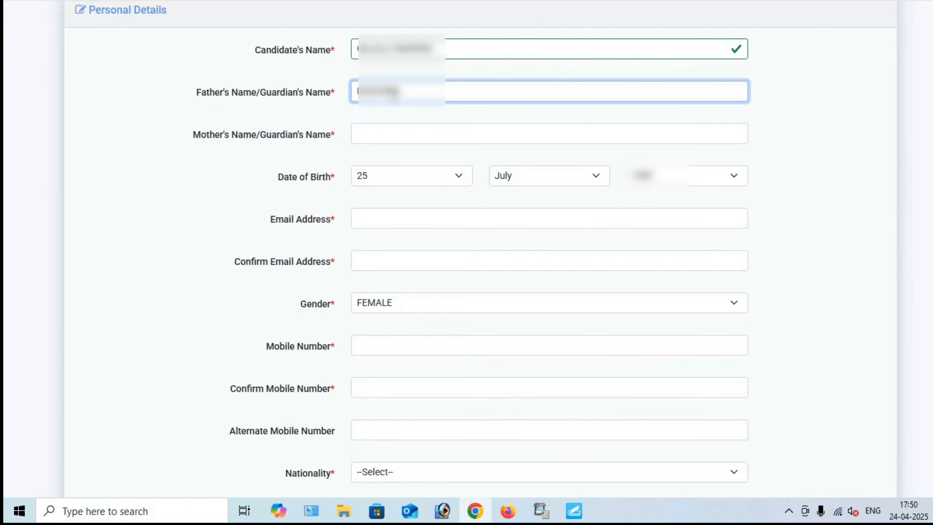
click(323, 119)
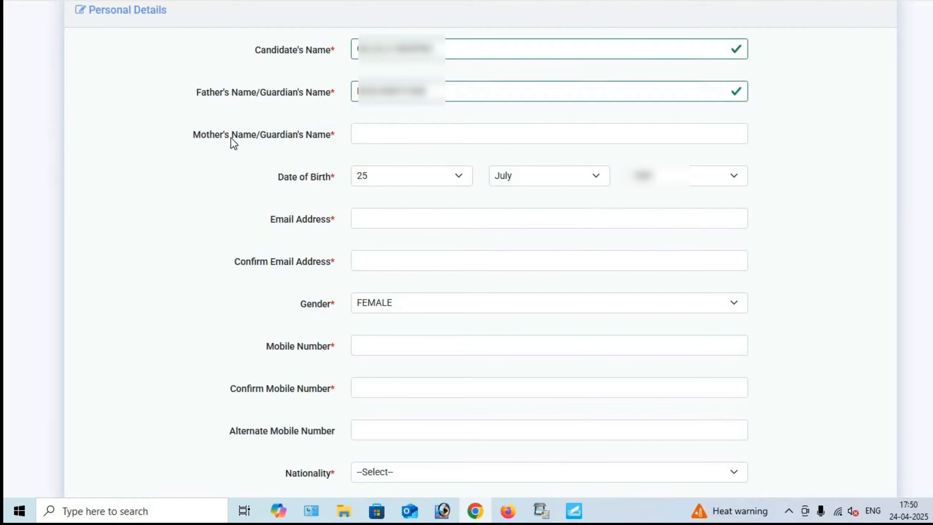
Set Nationality to INDIAN.
drag(278, 181, 328, 182)
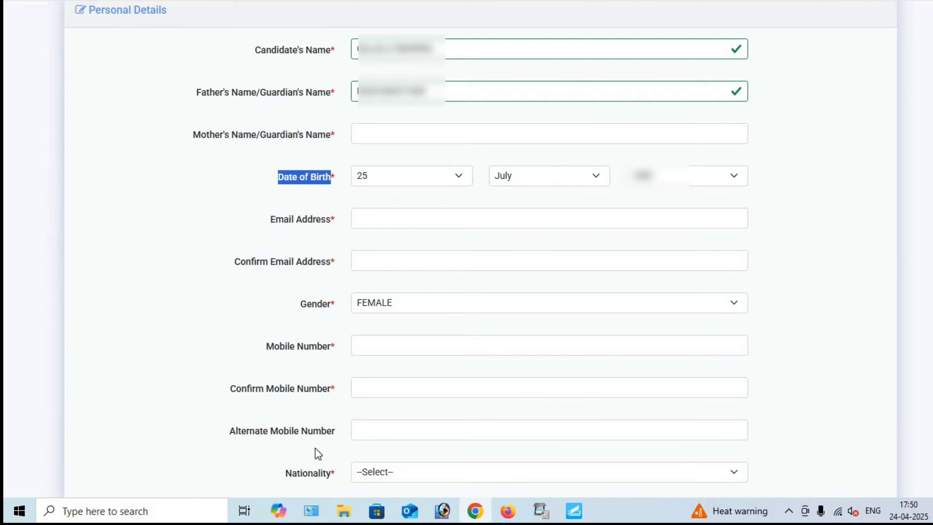
click(383, 475)
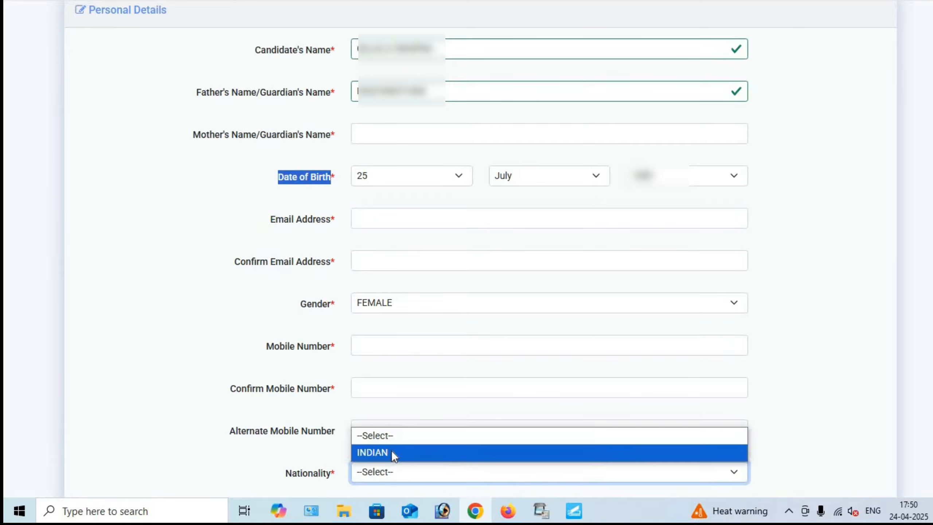
click(392, 450)
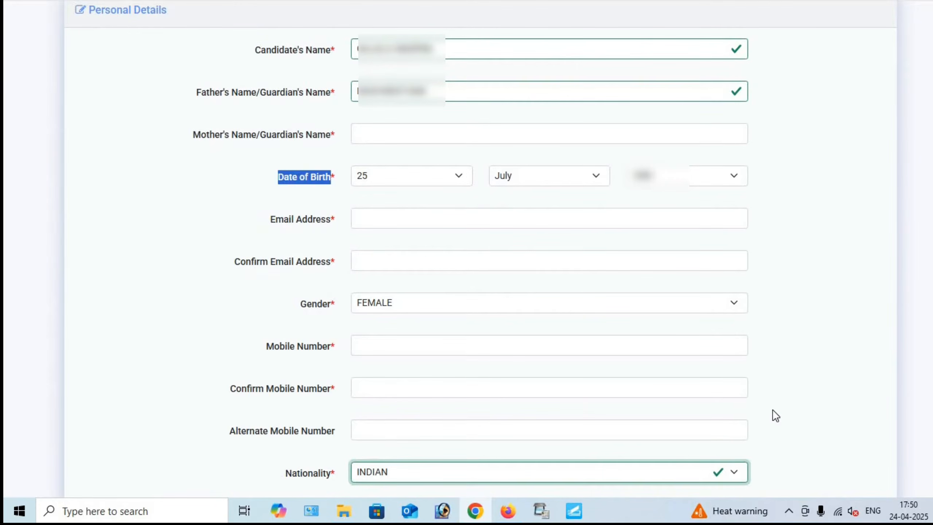
scroll(772, 409, down, 10)
Choose PAN CARD as the identity type and move past the address sections to Choose Password.
click(397, 71)
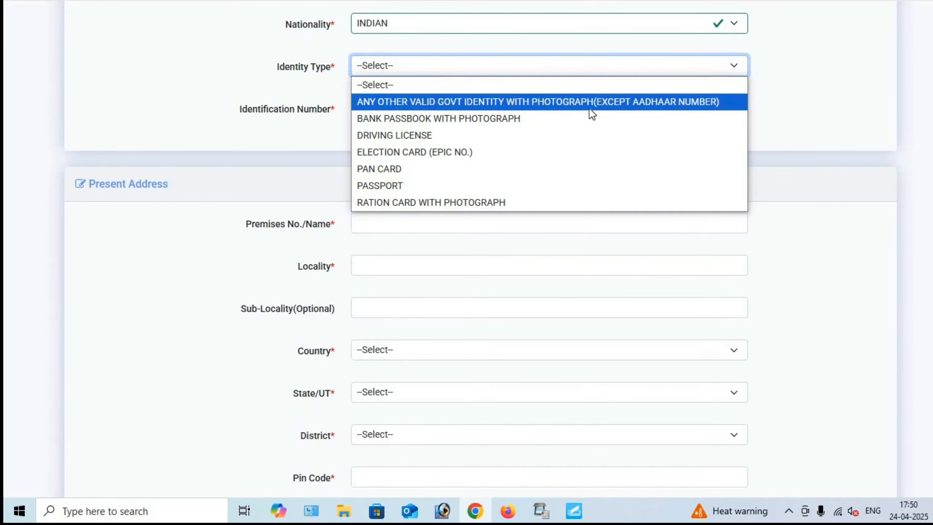
click(393, 172)
drag(350, 114, 258, 112)
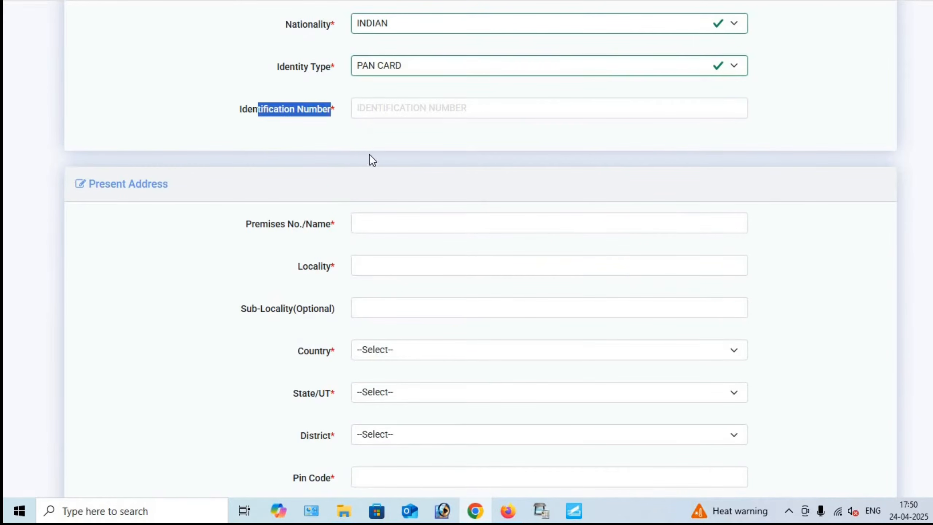
scroll(90, 66, down, 3)
drag(90, 51, 173, 69)
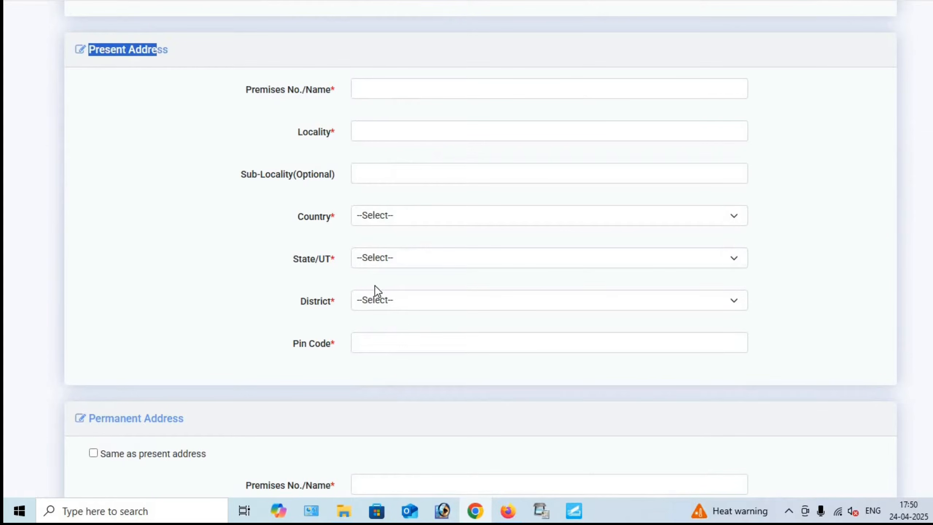
scroll(42, 302, down, 3)
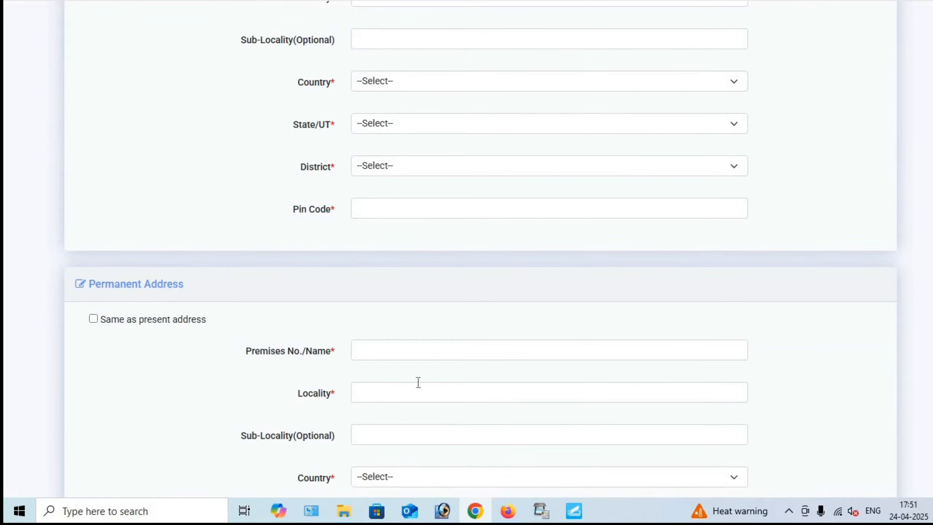
scroll(505, 393, down, 12)
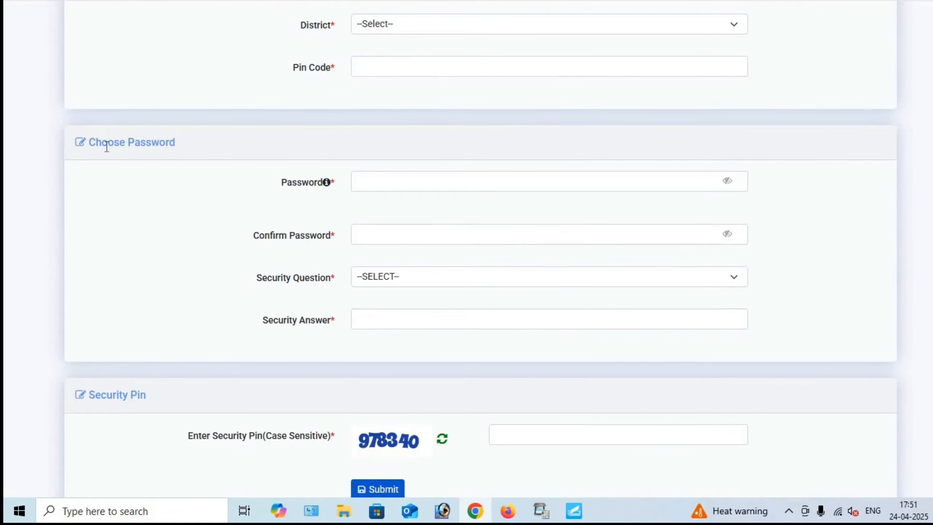
Choose 'WHAT IS YOUR BIRTH CITY?' as the security question and submit the registration form.
triple_click(106, 146)
mouse_move(374, 181)
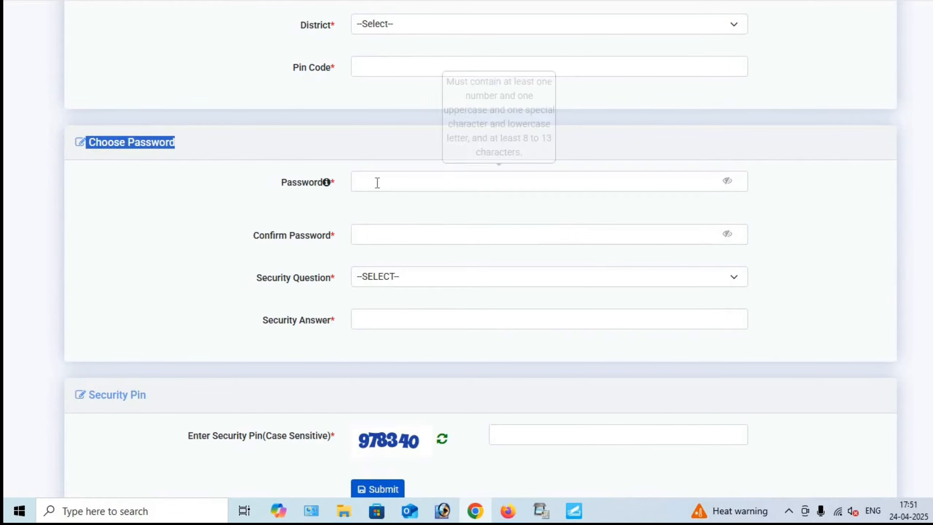
click(369, 204)
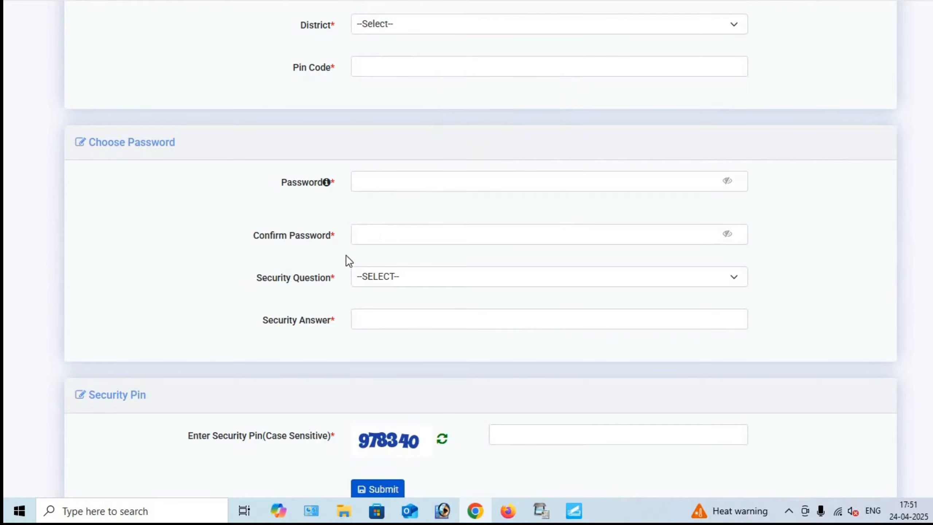
click(380, 279)
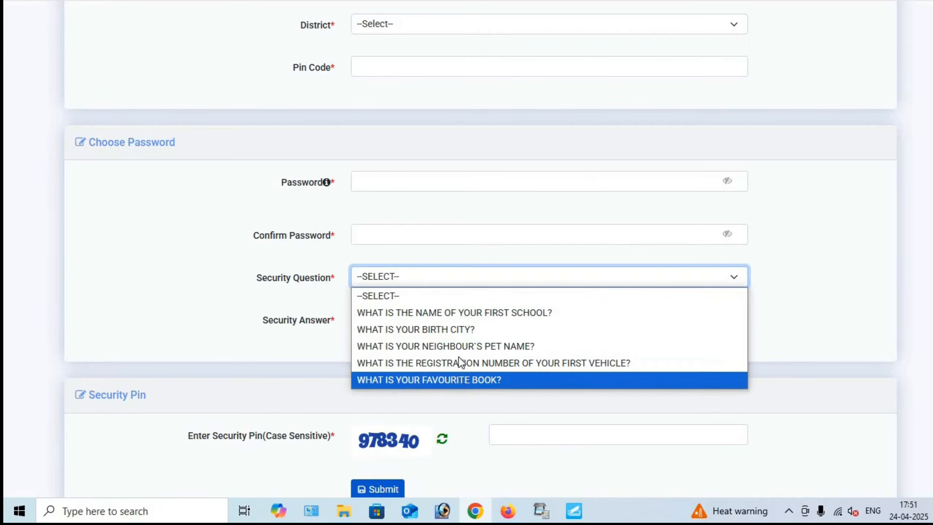
click(417, 328)
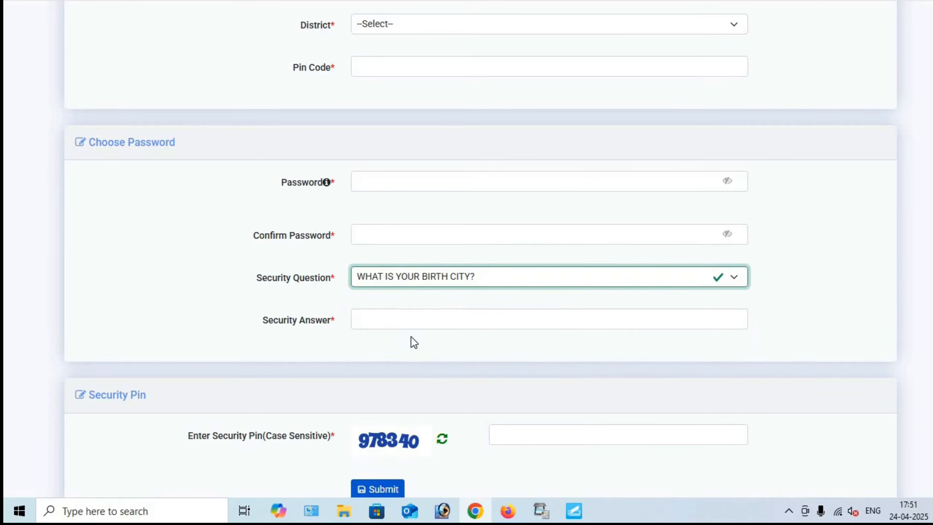
scroll(411, 336, down, 2)
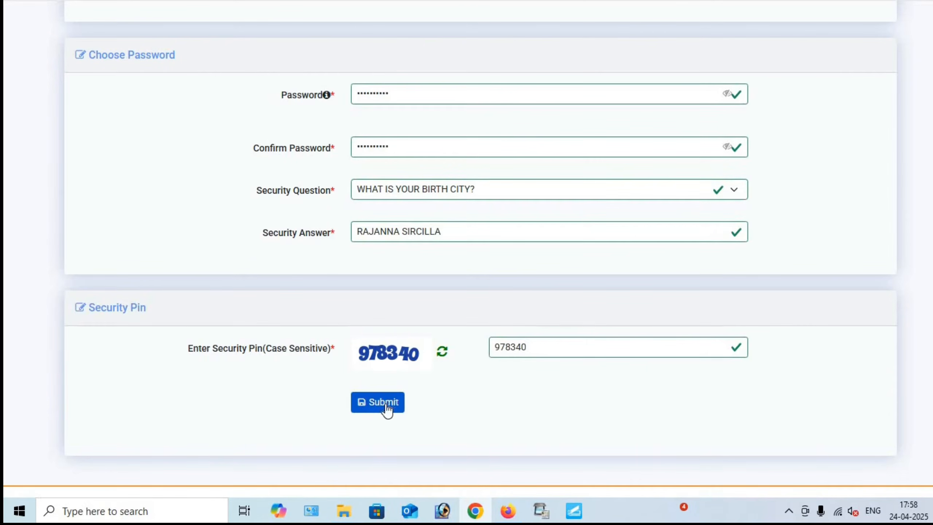
click(386, 404)
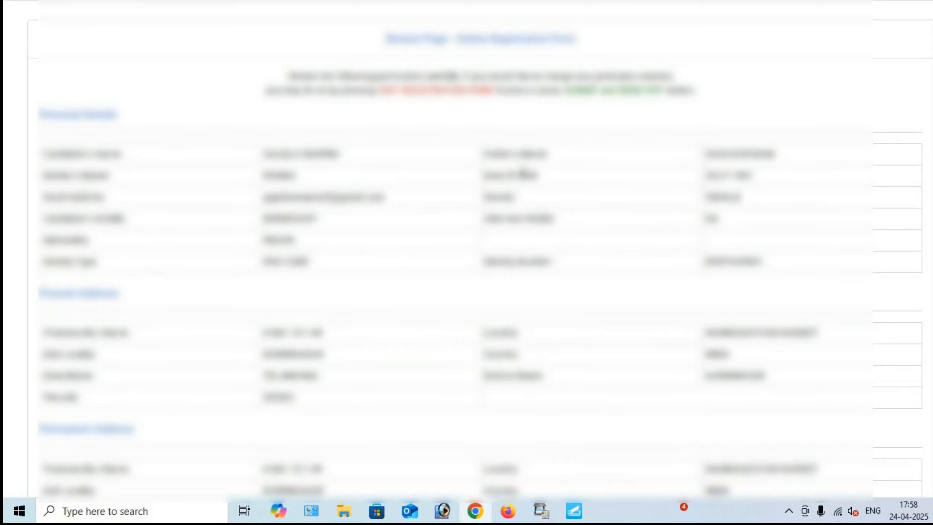
Tick all eight checklist particulars and I Agree, then submit and request an OTP.
scroll(419, 235, down, 10)
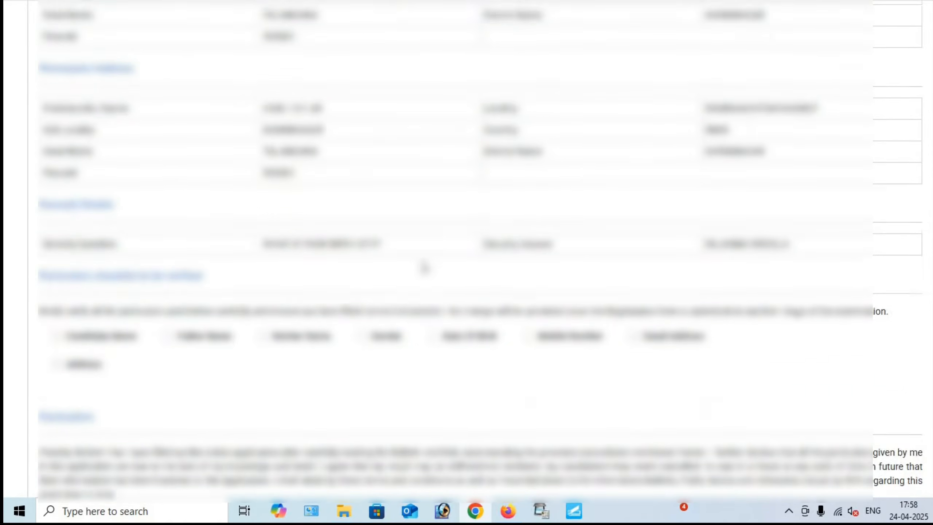
click(57, 221)
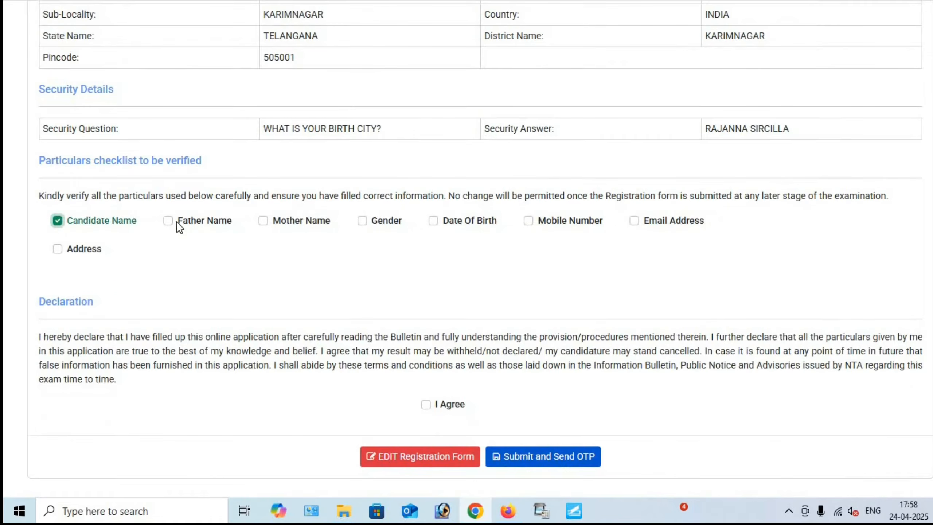
click(168, 221)
click(263, 221)
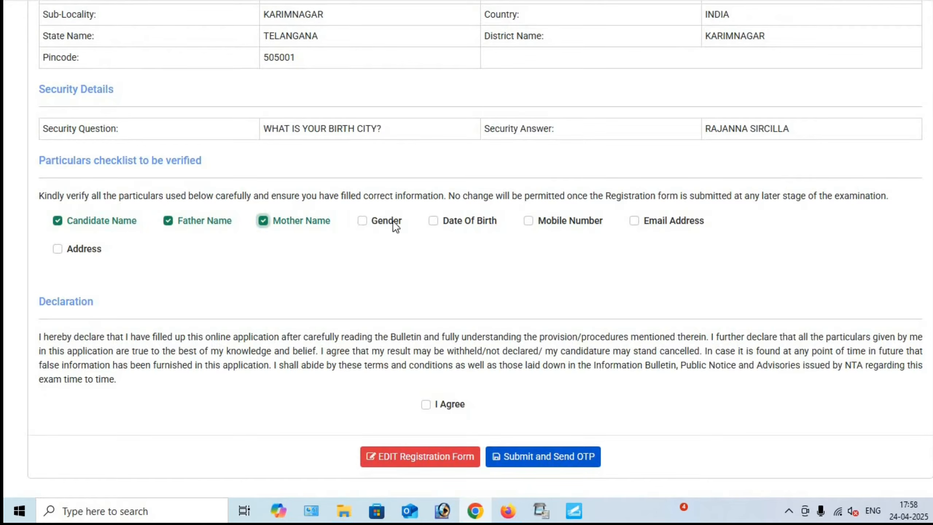
click(363, 221)
click(433, 221)
click(528, 221)
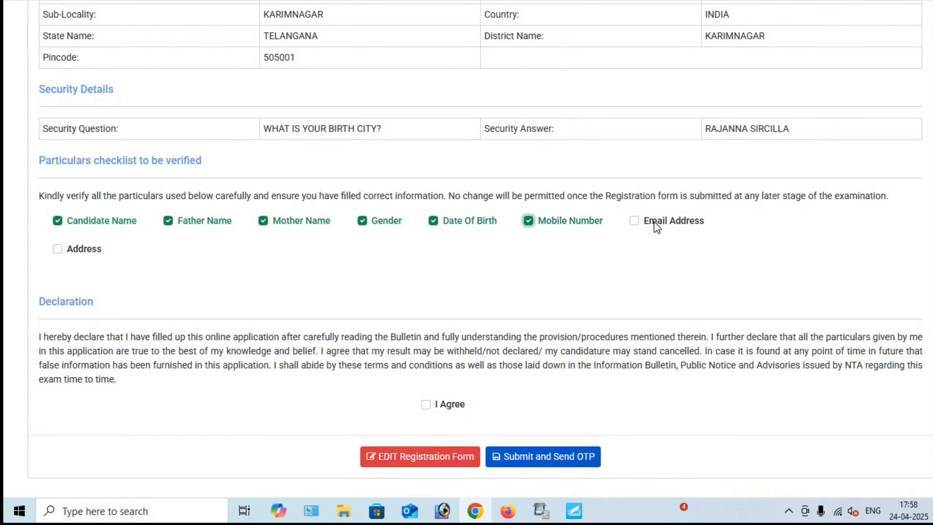
click(635, 221)
click(57, 249)
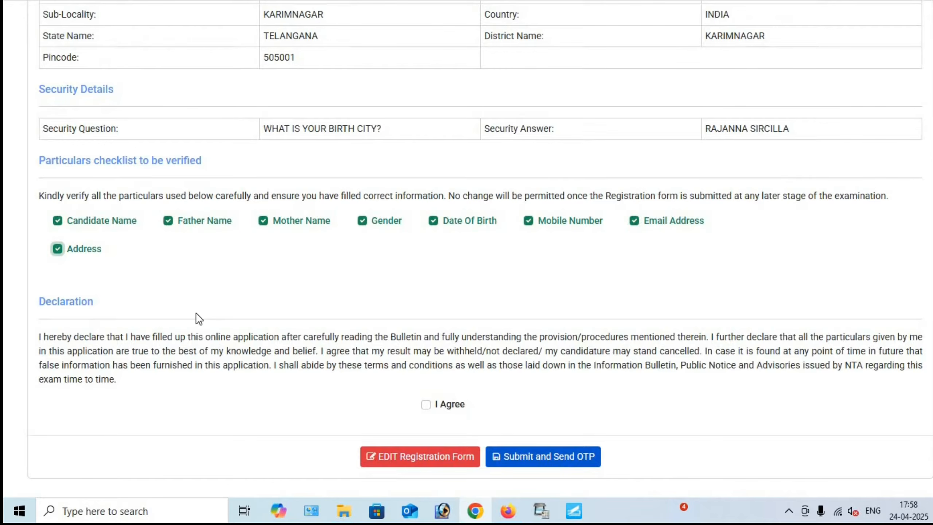
click(425, 404)
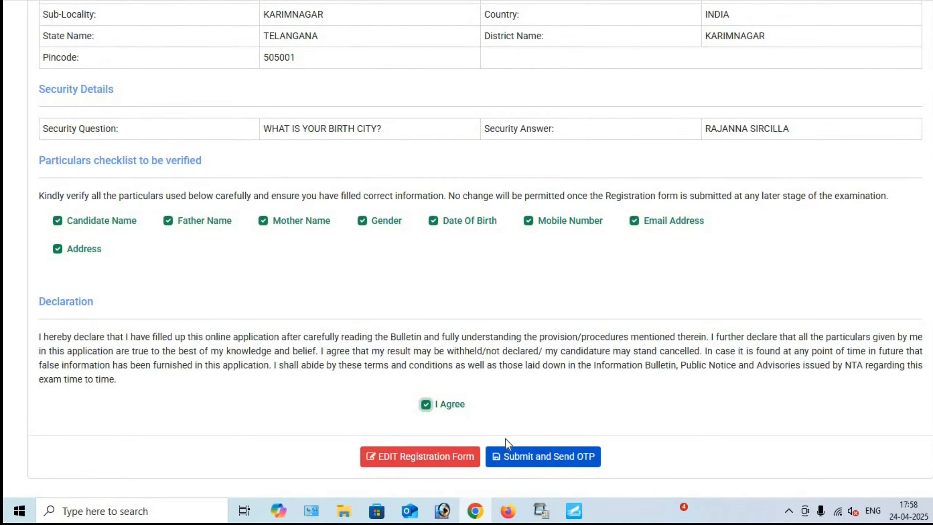
click(535, 456)
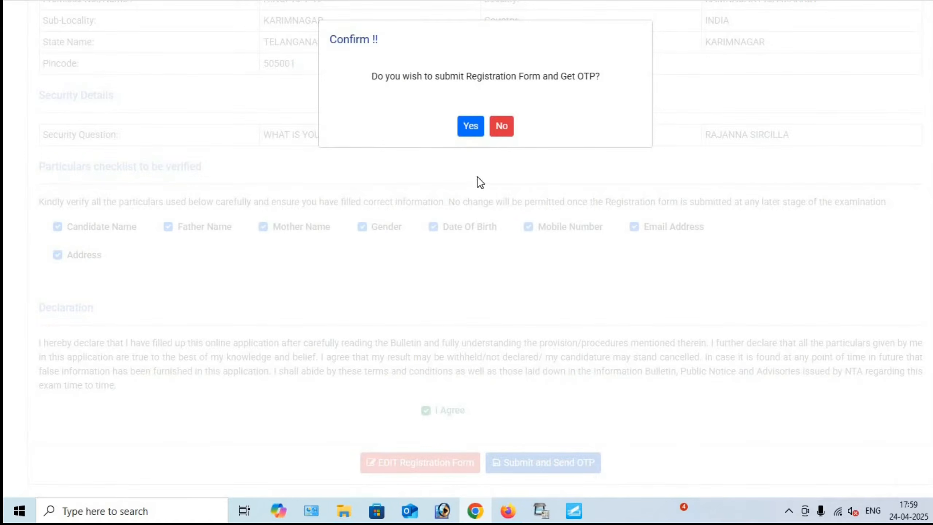
Confirm the submission, decline saving the password, and dismiss the registration success message.
click(470, 126)
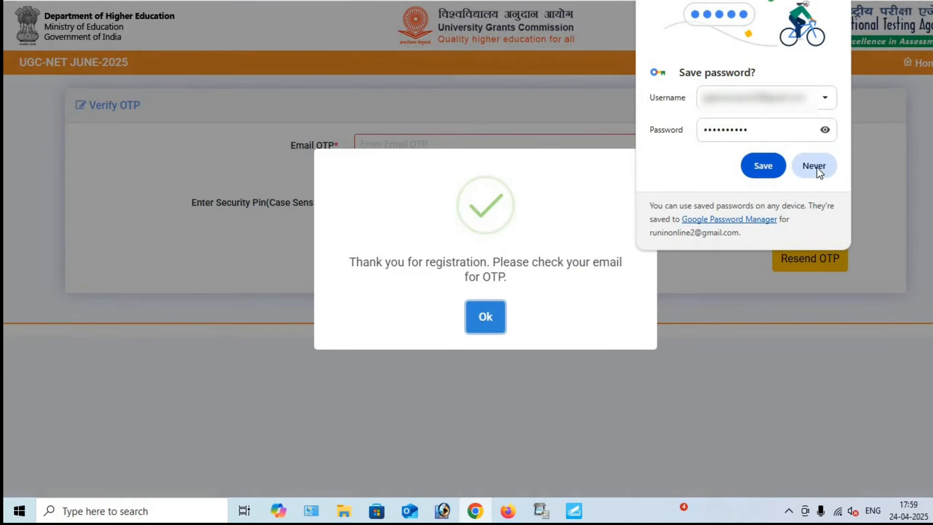
click(812, 163)
drag(382, 265, 621, 266)
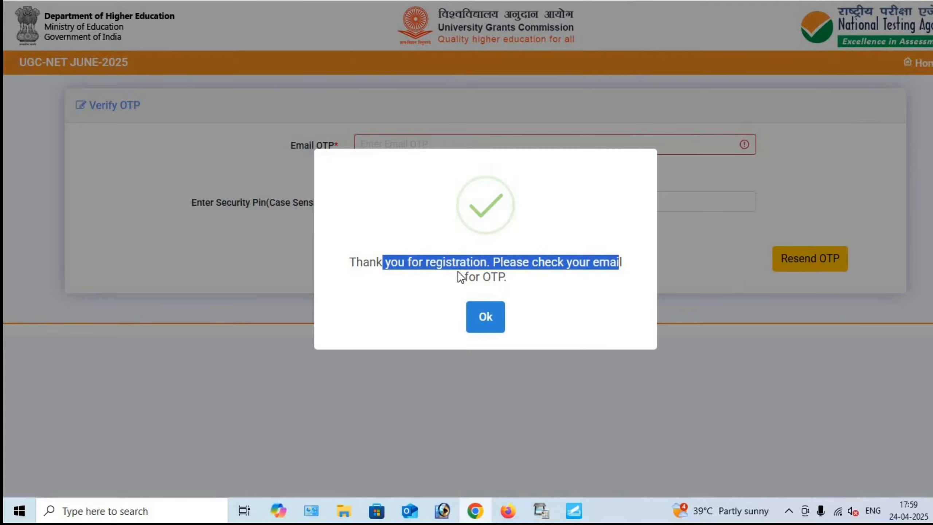
drag(465, 277, 581, 268)
click(487, 321)
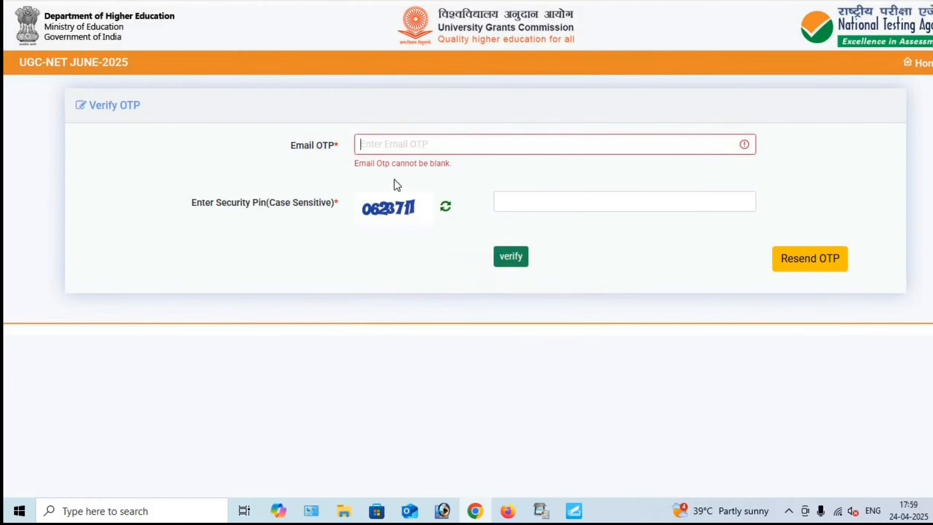
Enter the emailed OTP and security pin and verify them.
click(388, 147)
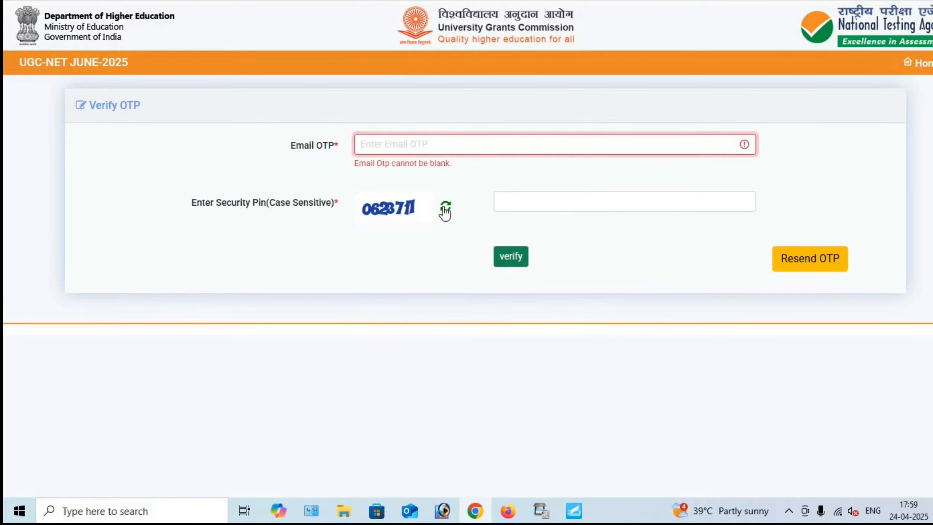
click(512, 264)
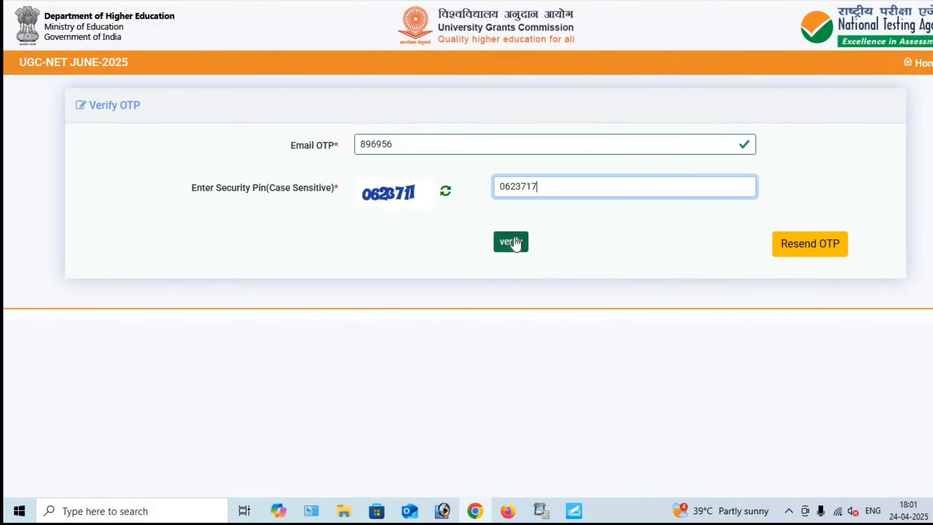
click(510, 243)
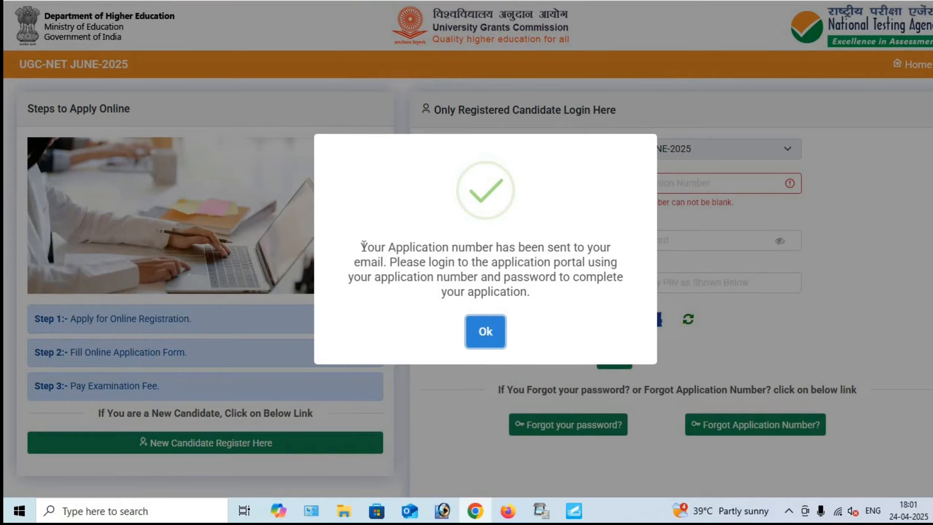
Note the application number notice and dismiss it with Ok.
drag(363, 246, 566, 327)
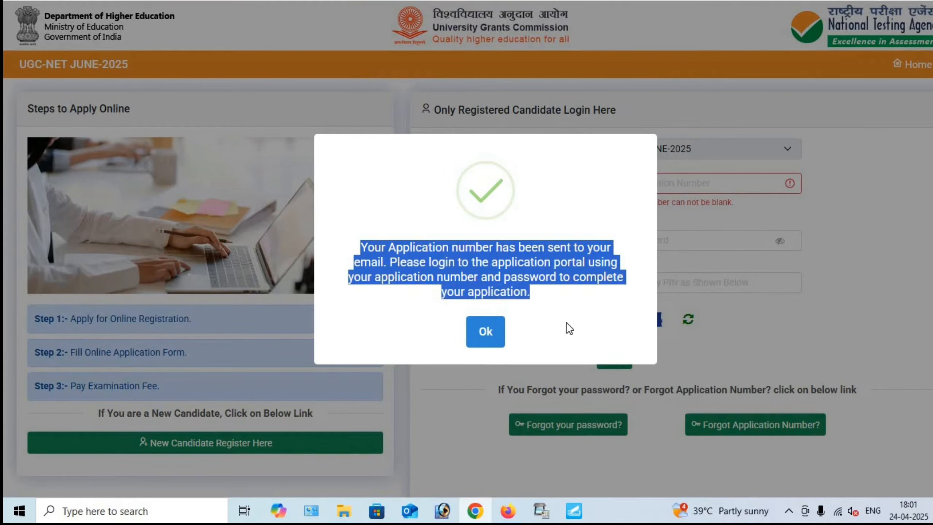
click(486, 330)
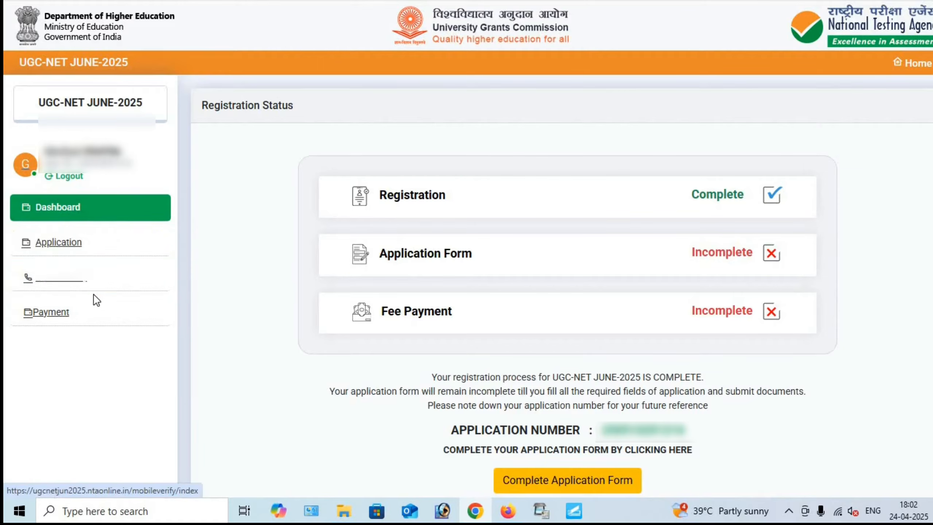
Open mobile verification, enter captcha 0581, and send an OTP to the registered mobile.
click(63, 276)
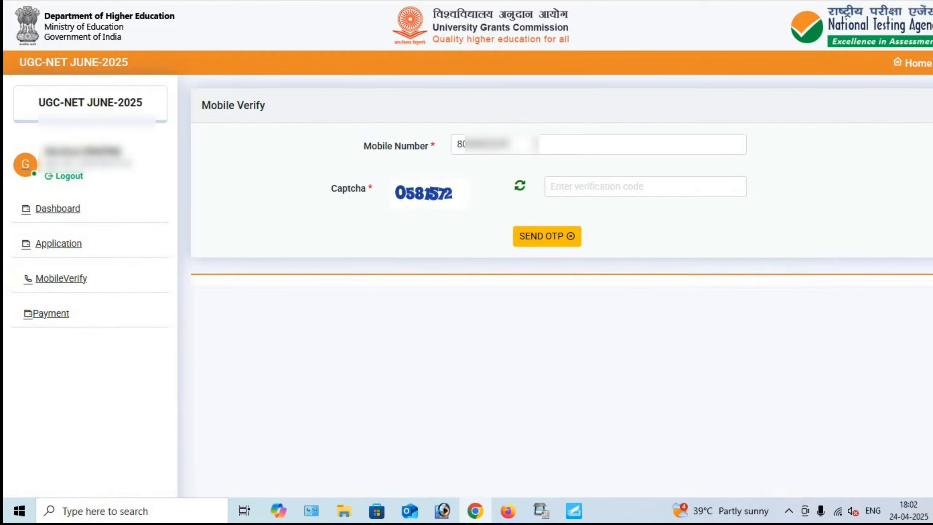
click(572, 185)
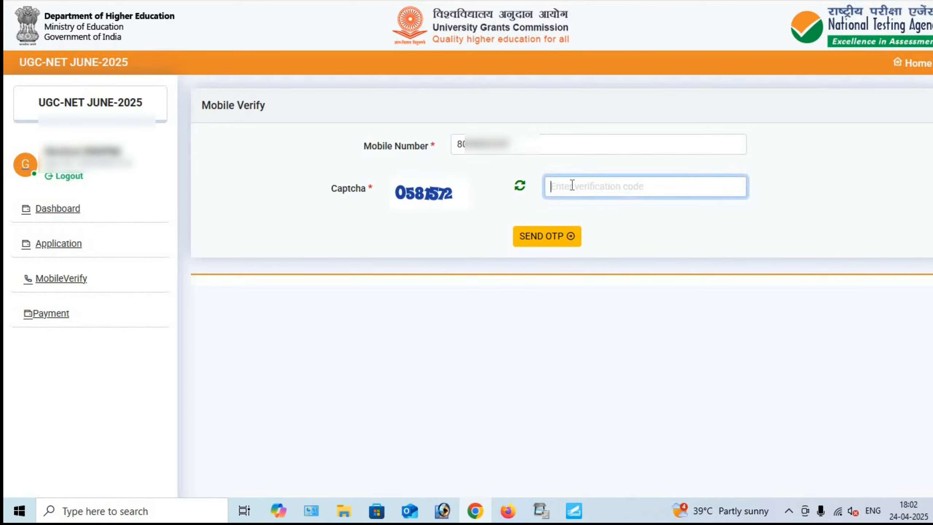
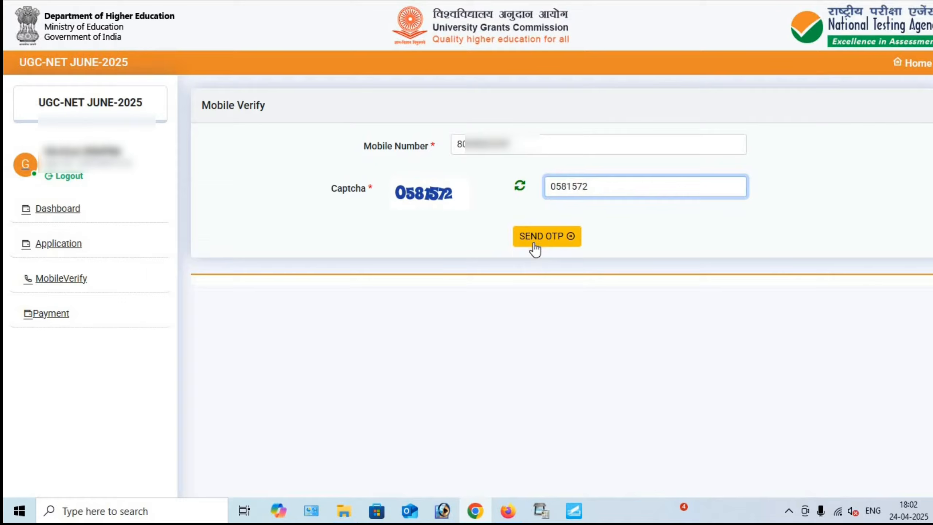
click(535, 246)
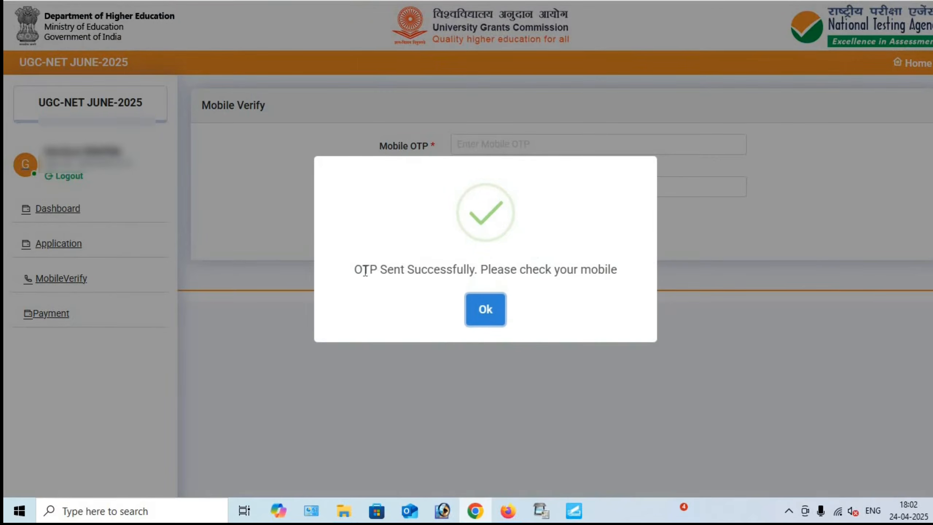
drag(362, 269, 606, 270)
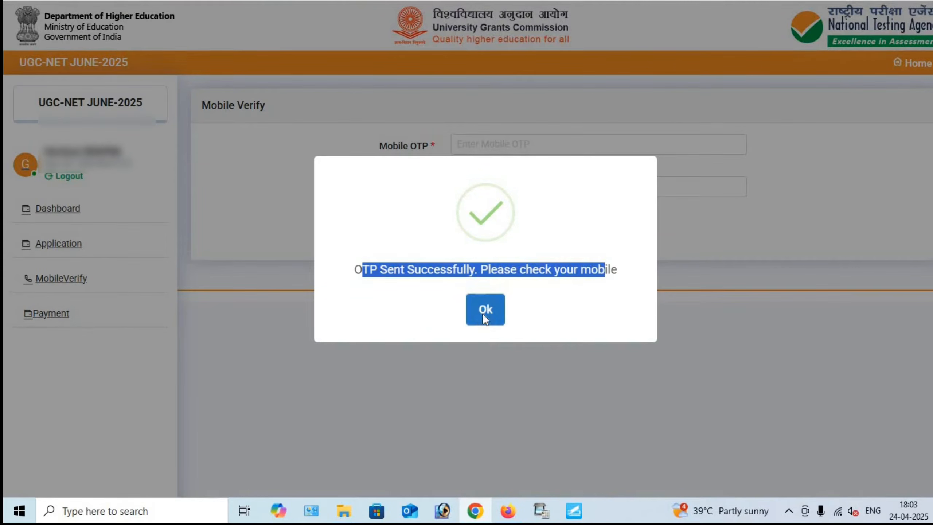
click(484, 315)
Enter the captcha and the mobile OTP, verify, and dismiss the mobile-verified message.
click(641, 192)
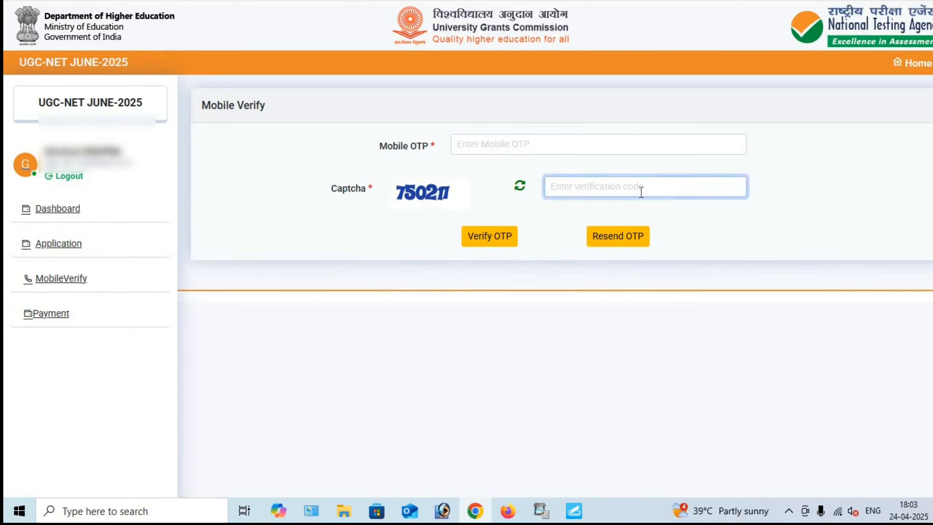
click(491, 140)
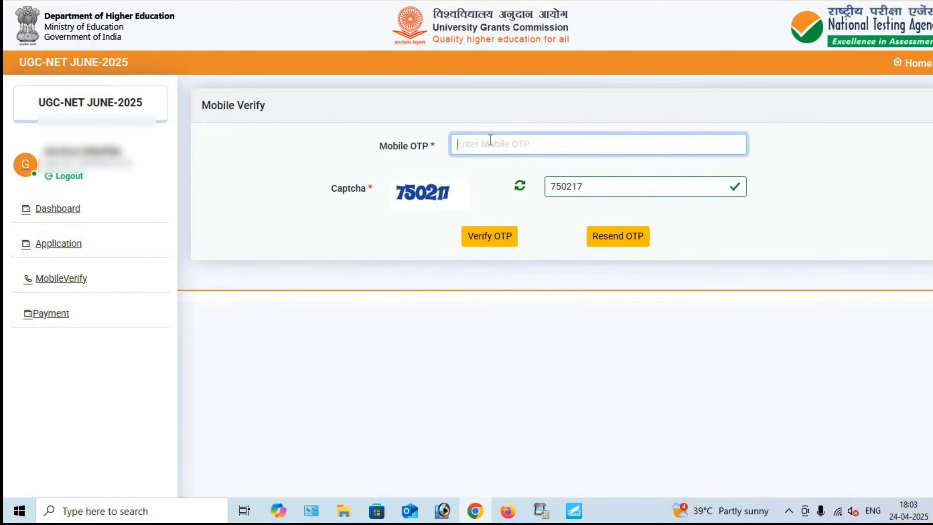
click(491, 235)
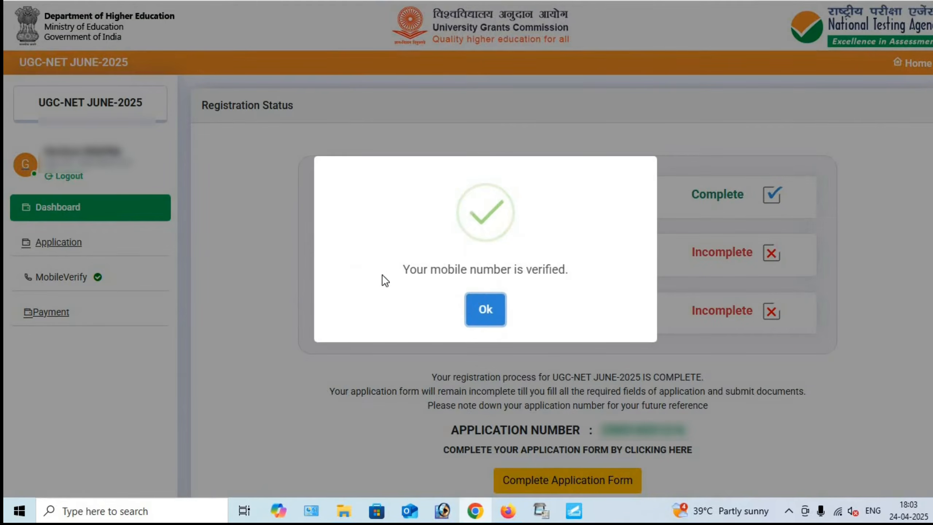
drag(401, 274, 477, 322)
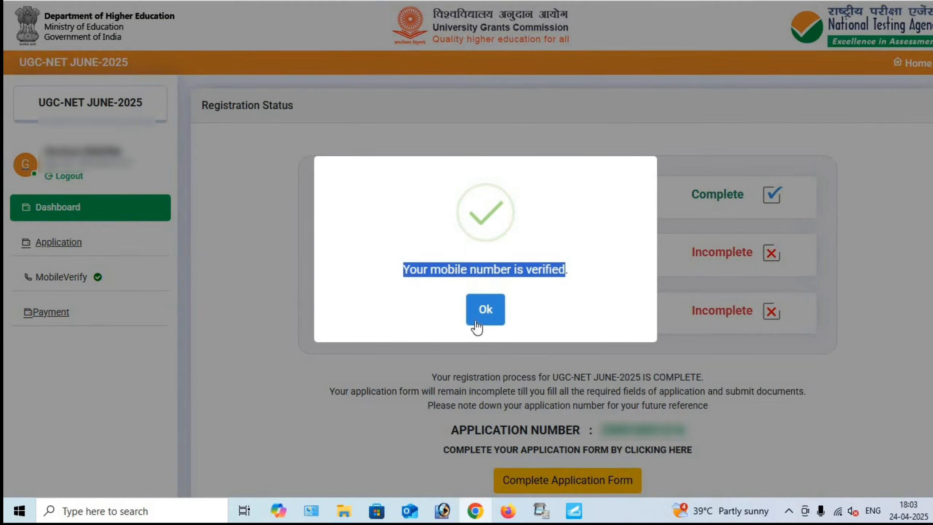
click(477, 320)
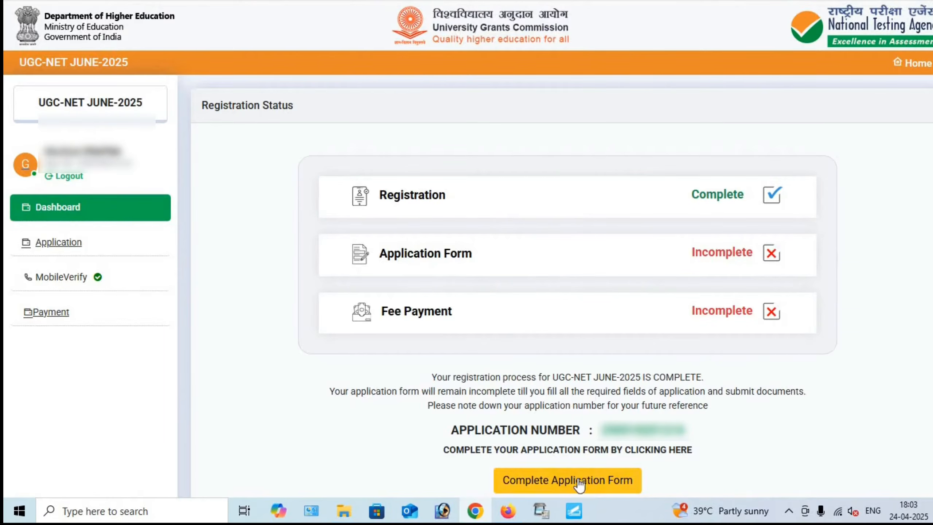
Open the application form, fill in the captcha, tick I AGREE and save the Contact Details.
click(571, 478)
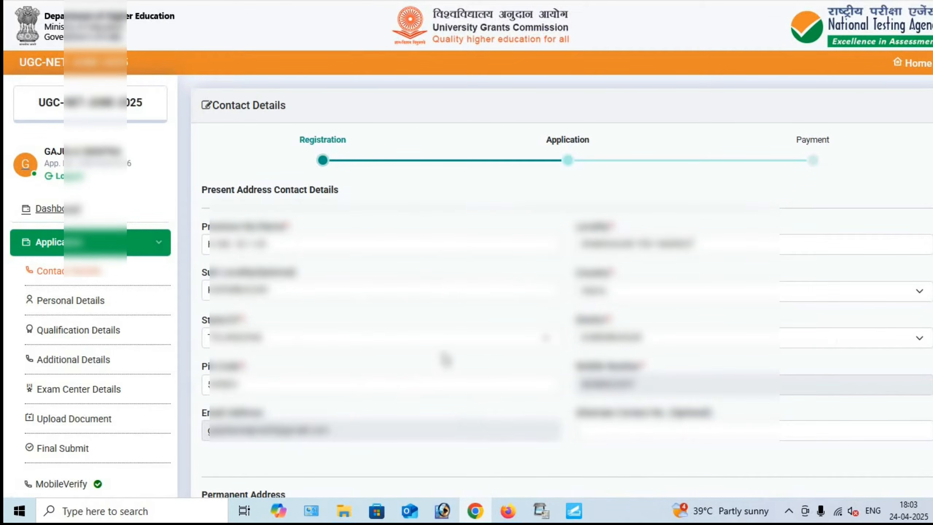
scroll(440, 360, down, 10)
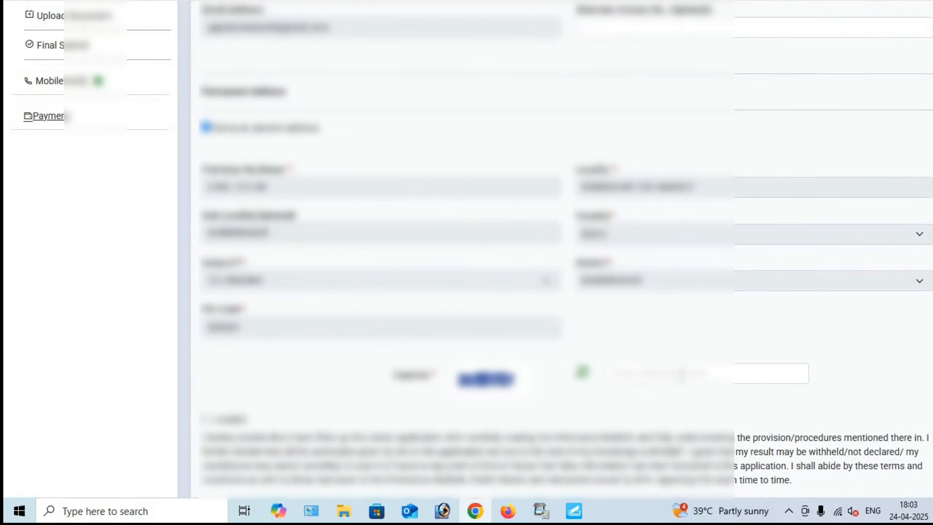
click(681, 375)
text(3319737)
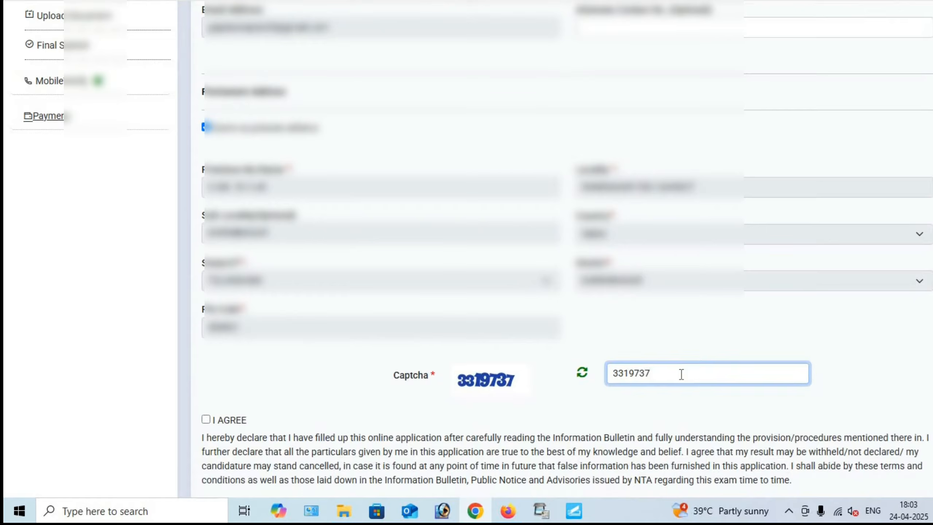
key(Tab)
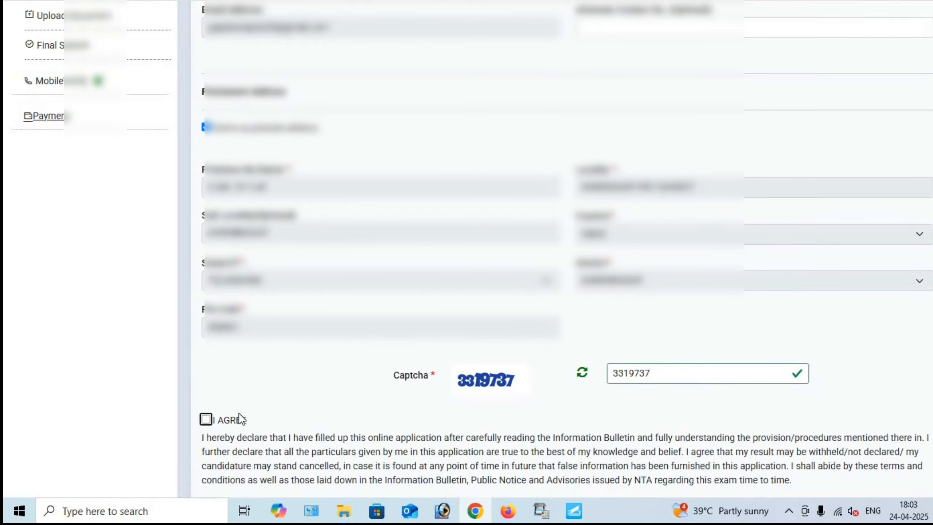
click(206, 419)
scroll(654, 425, down, 2)
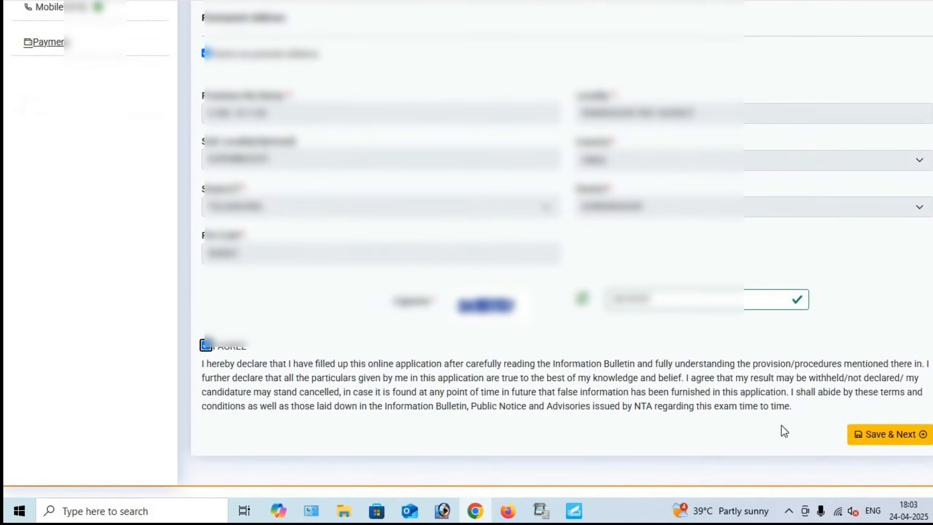
click(883, 438)
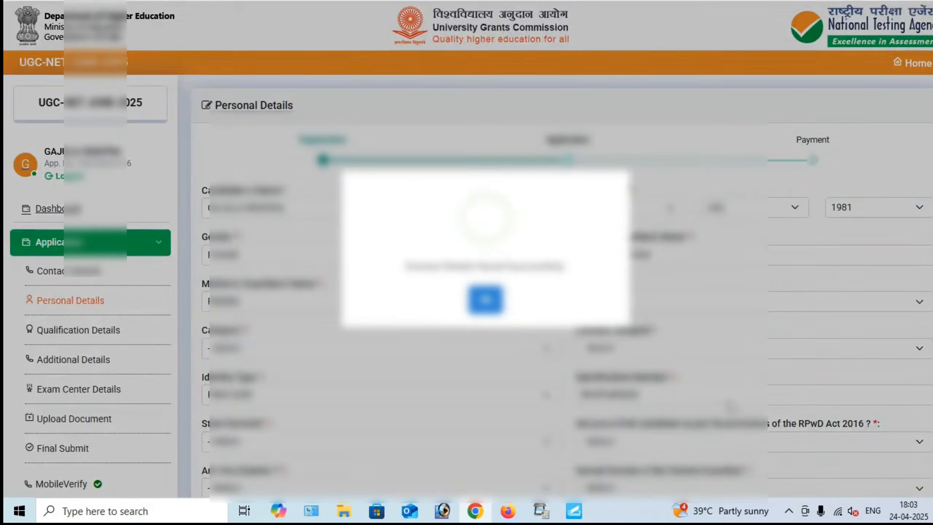
Dismiss the save confirmation and set Category and Confirm Category to OBC-(NCL).
drag(427, 270, 486, 314)
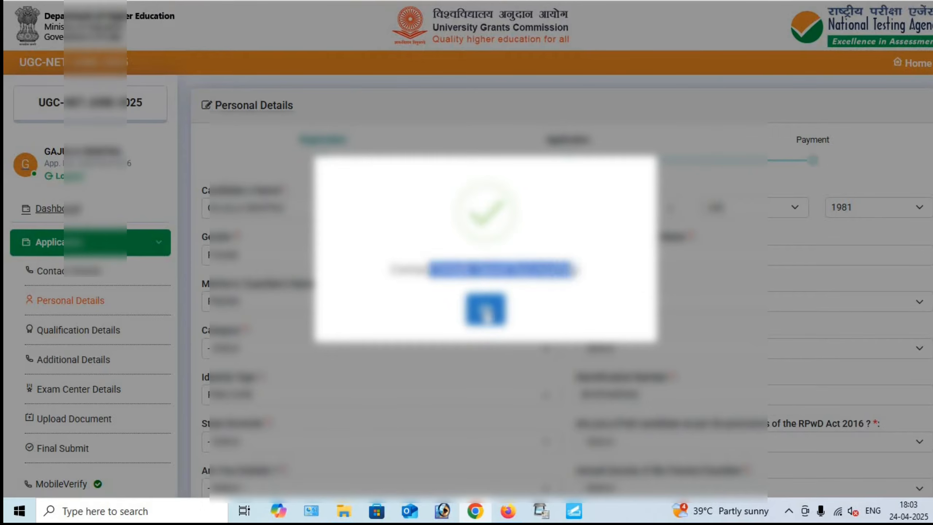
click(485, 310)
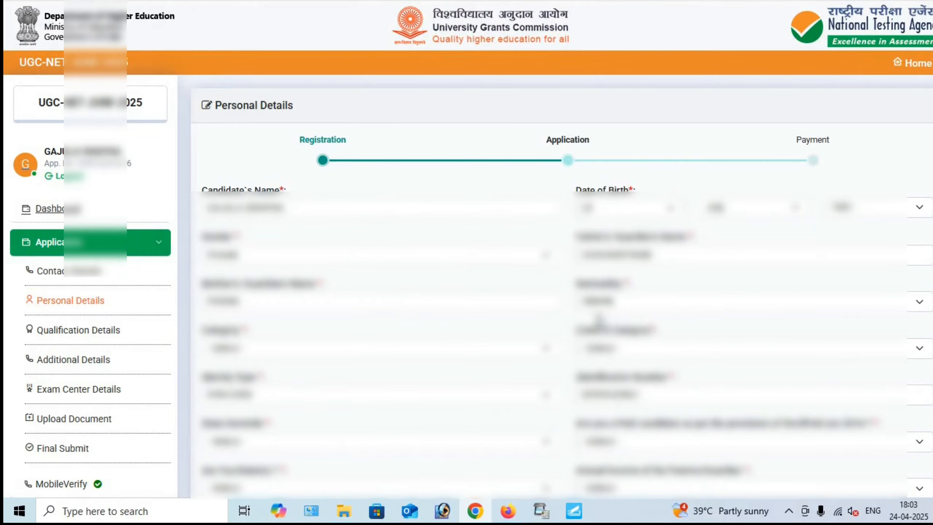
click(296, 348)
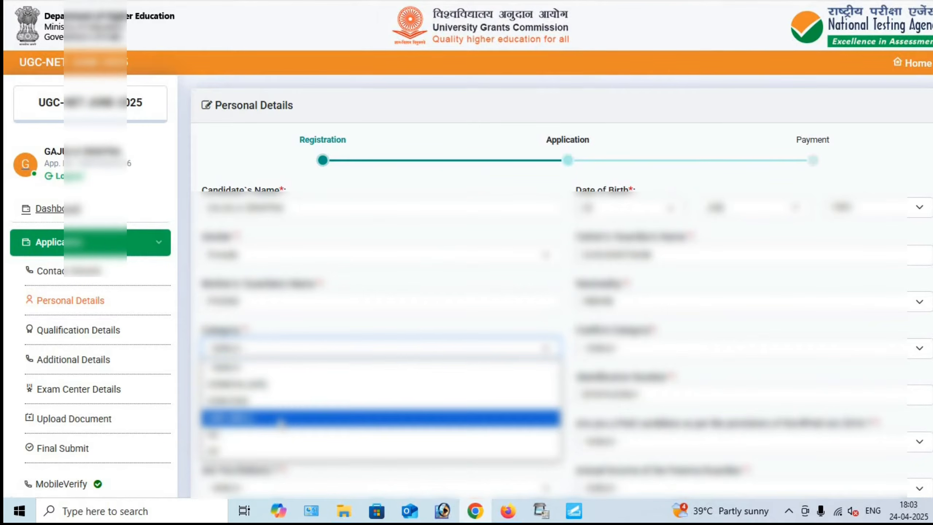
click(281, 419)
click(696, 349)
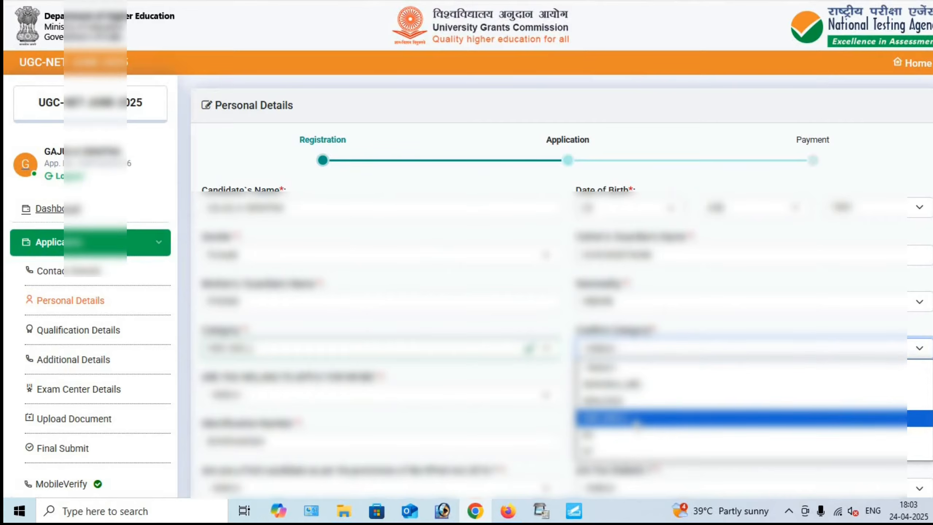
click(638, 419)
Answer No to applying under NFOBC and set the state domicile to TELANGANA.
drag(243, 379, 375, 396)
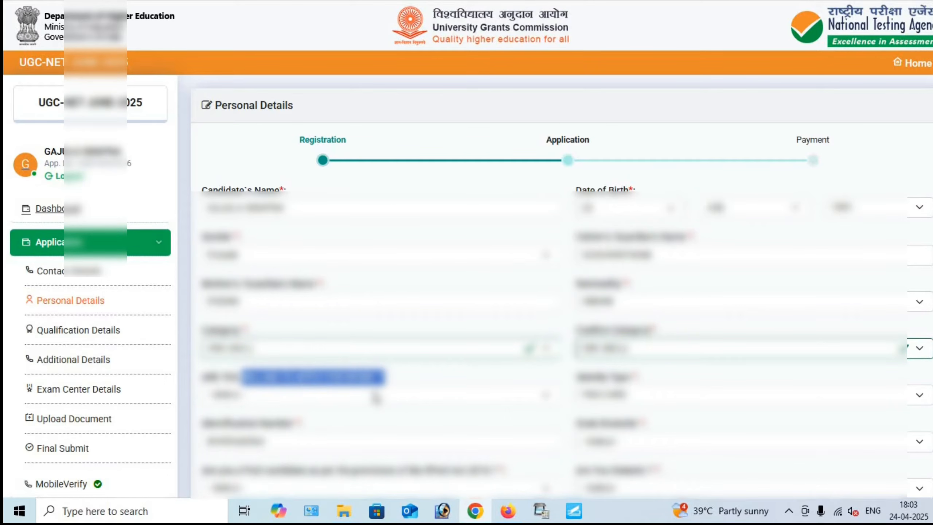
click(460, 384)
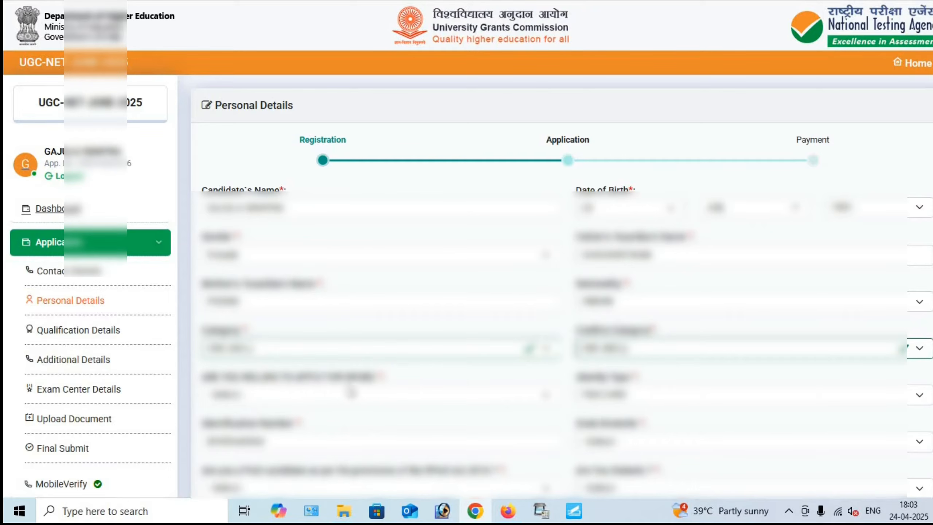
click(280, 395)
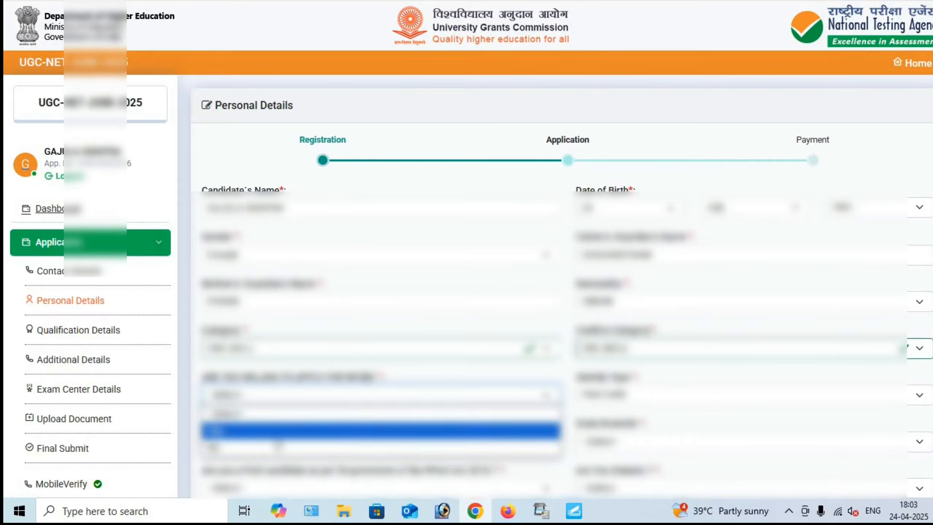
click(278, 446)
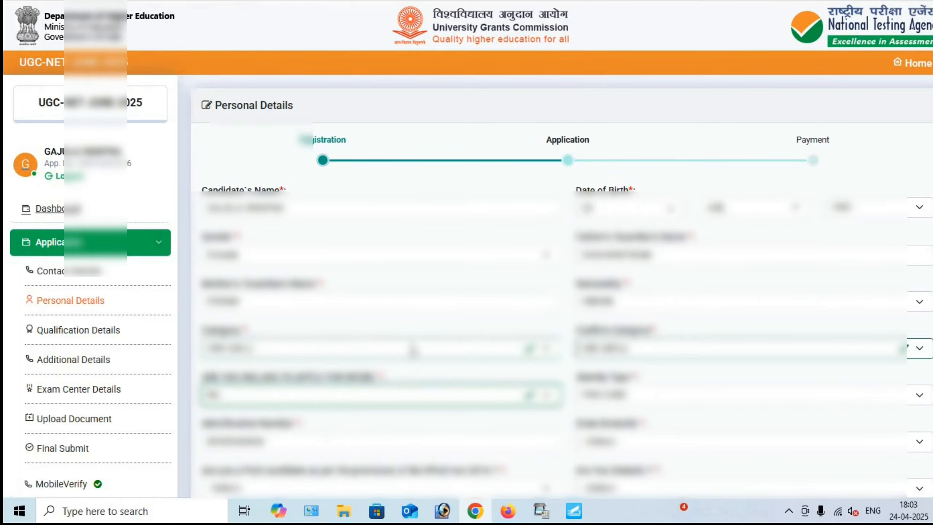
scroll(642, 112, down, 8)
click(620, 139)
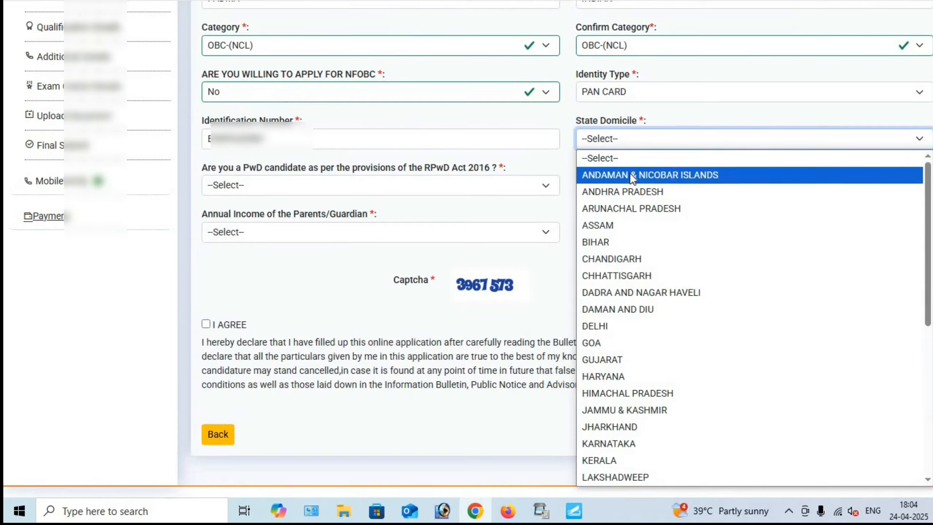
text(te)
key(Return)
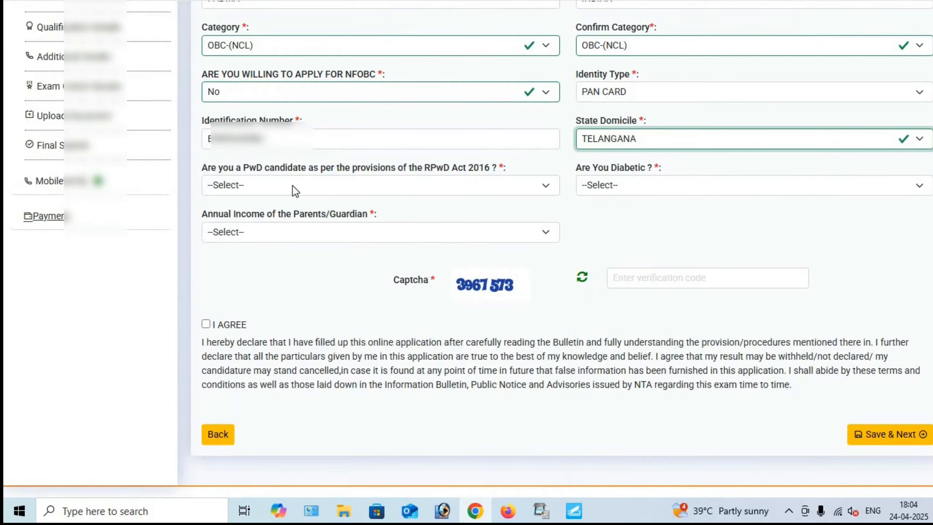
Answer No to PwD and diabetic, and choose parental income 100001 – 200000.
click(272, 185)
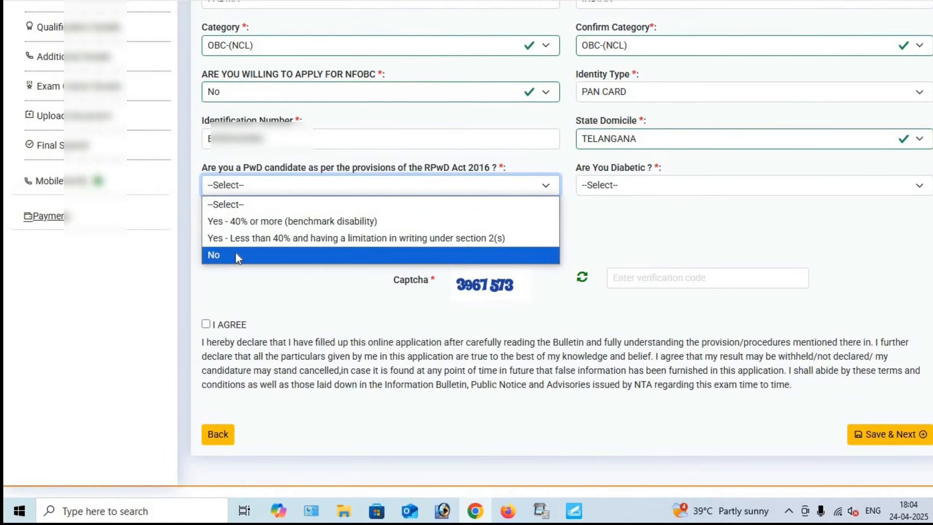
click(235, 254)
click(698, 183)
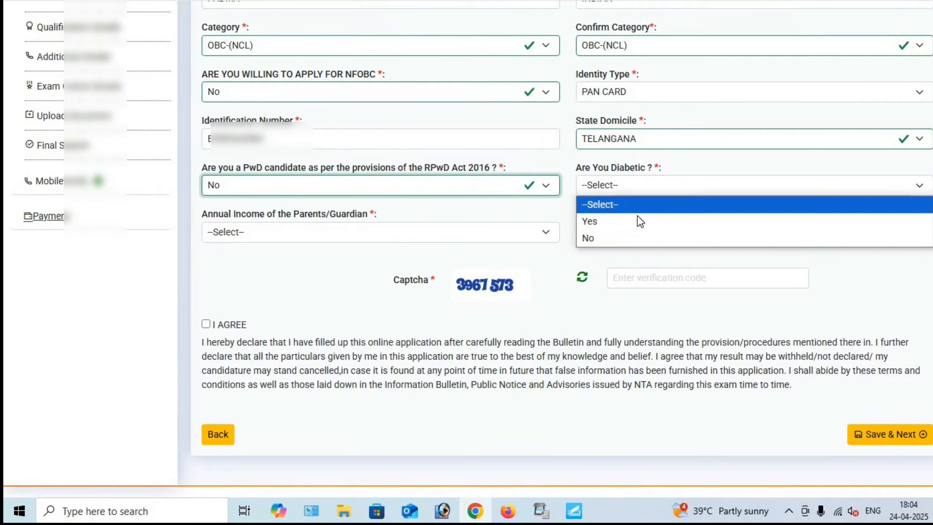
click(620, 239)
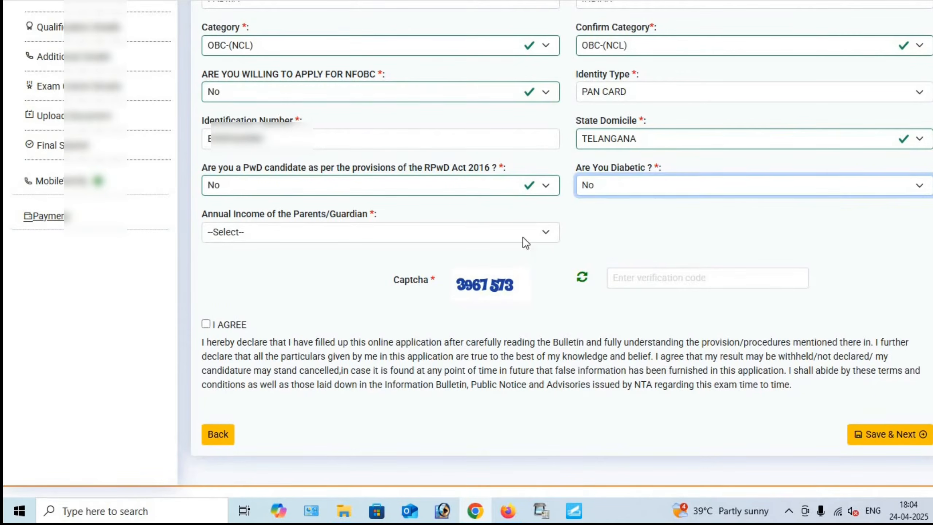
click(249, 234)
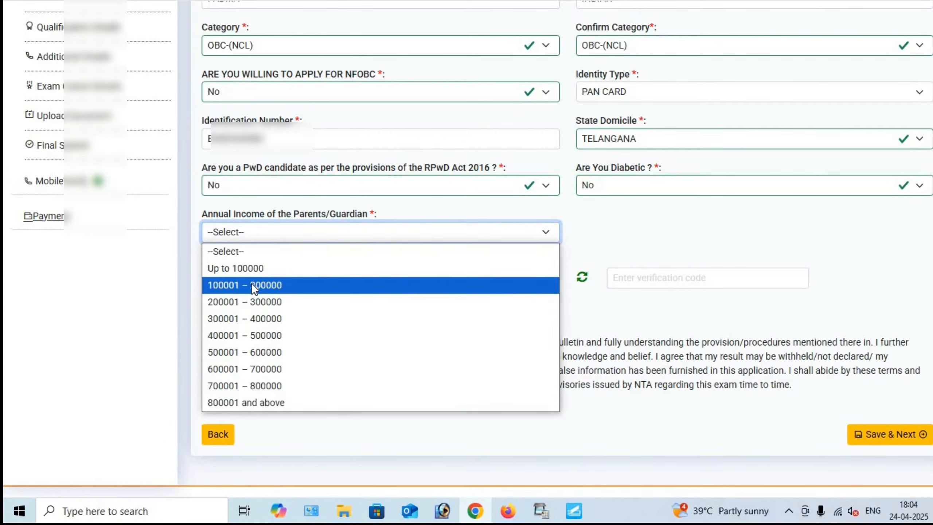
click(251, 285)
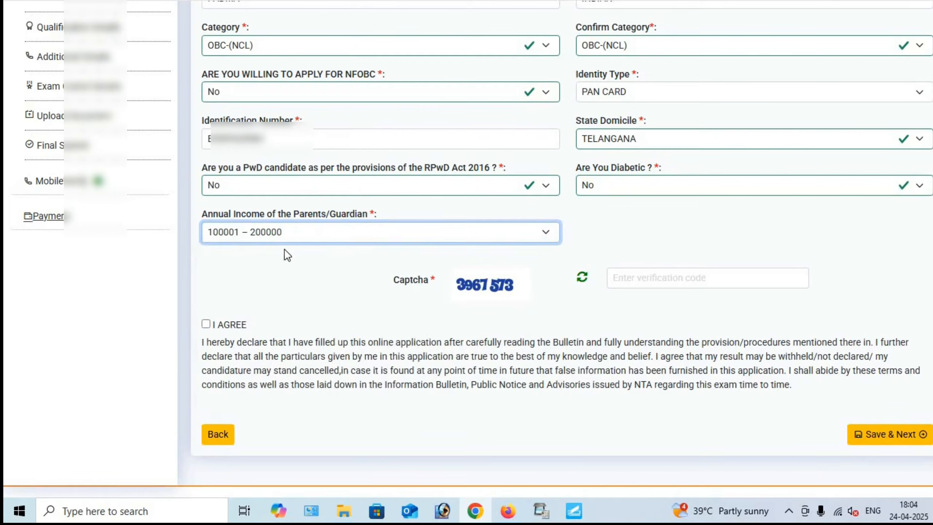
Fill in the captcha, accept the declaration and save the Personal Details.
click(633, 278)
text(3967573)
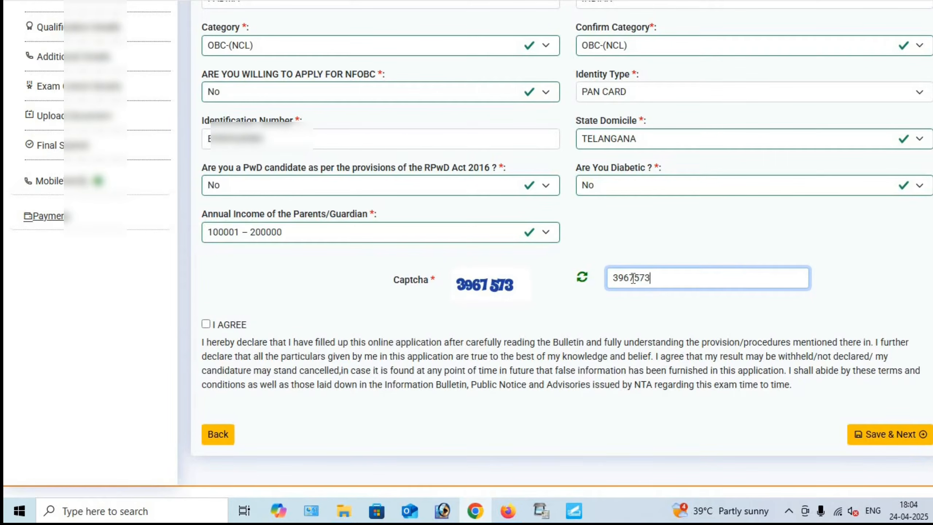
key(Tab)
key(space)
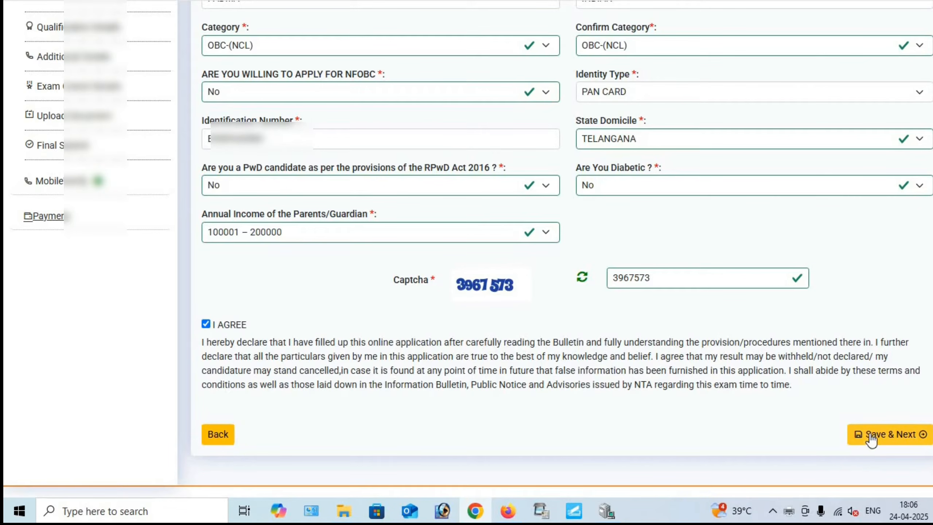
click(889, 434)
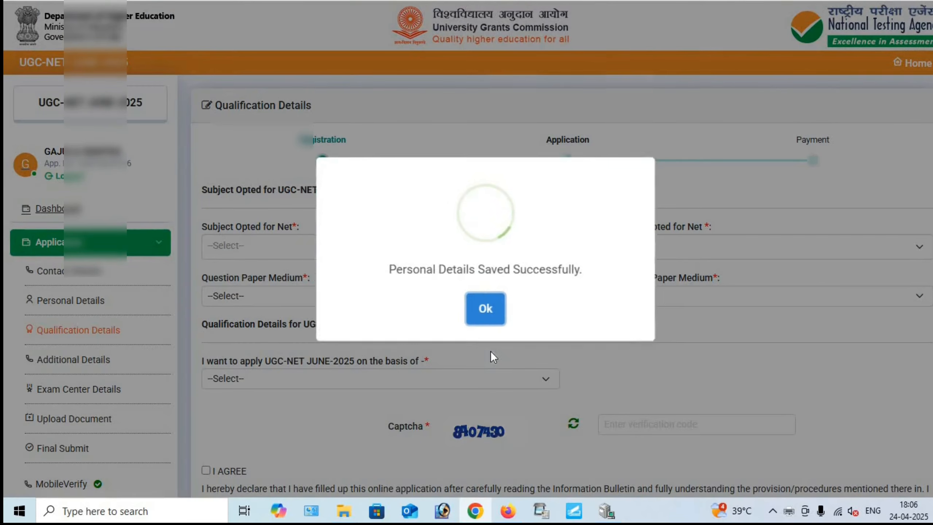
Dismiss the saved message and select TELUGU - 27 as the Subject Opted for NET.
drag(395, 269, 553, 271)
click(486, 310)
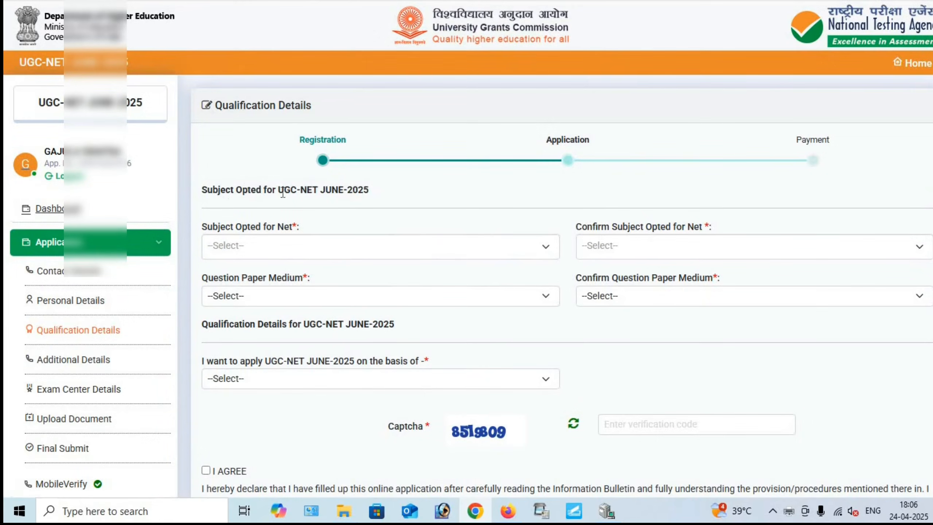
drag(221, 190, 384, 196)
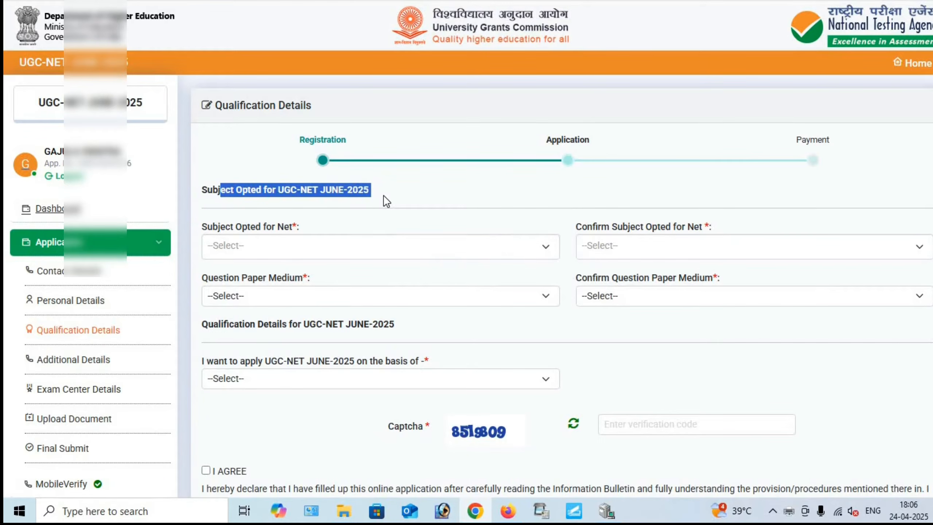
click(294, 254)
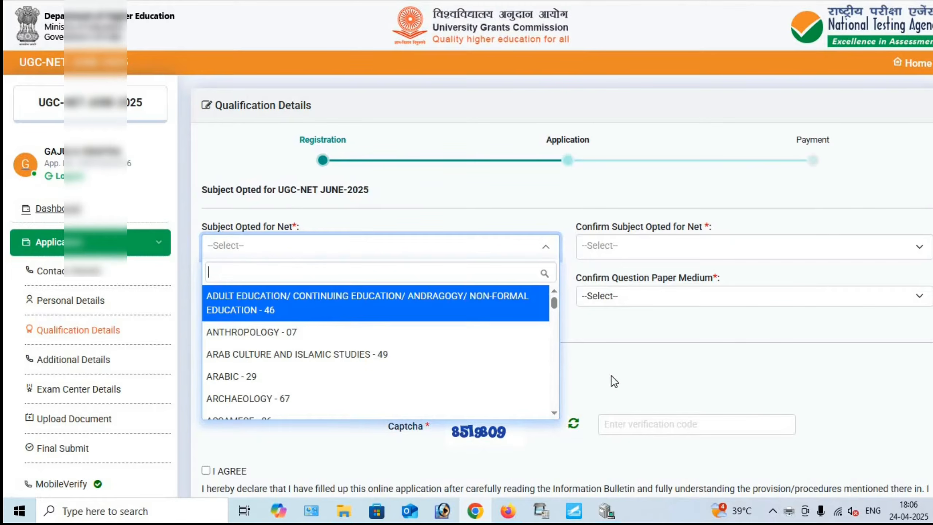
click(553, 412)
click(553, 412)
click(553, 411)
click(552, 412)
scroll(554, 416, down, 6)
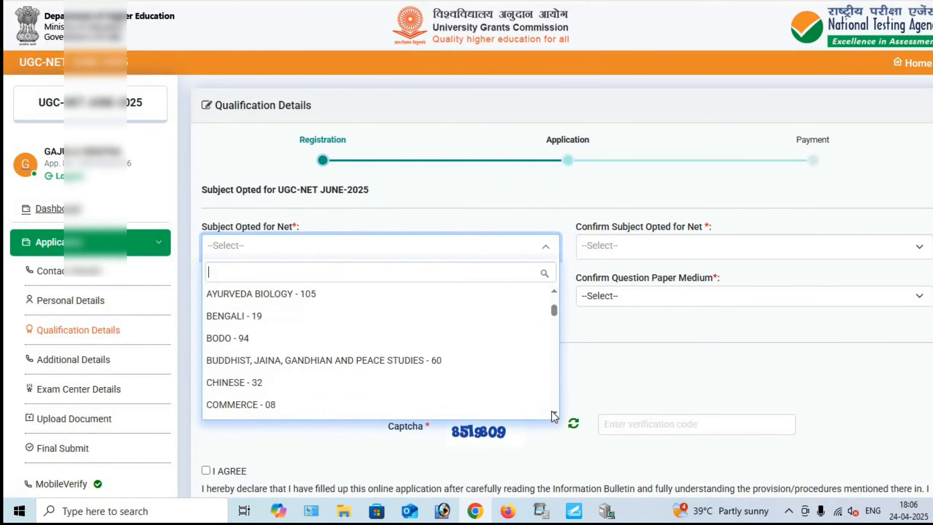
scroll(554, 416, down, 6)
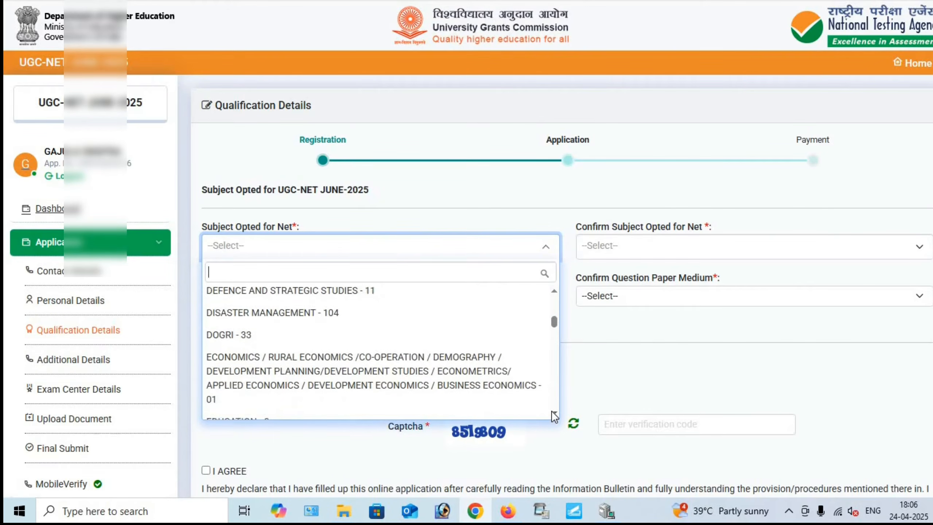
scroll(552, 410, down, 6)
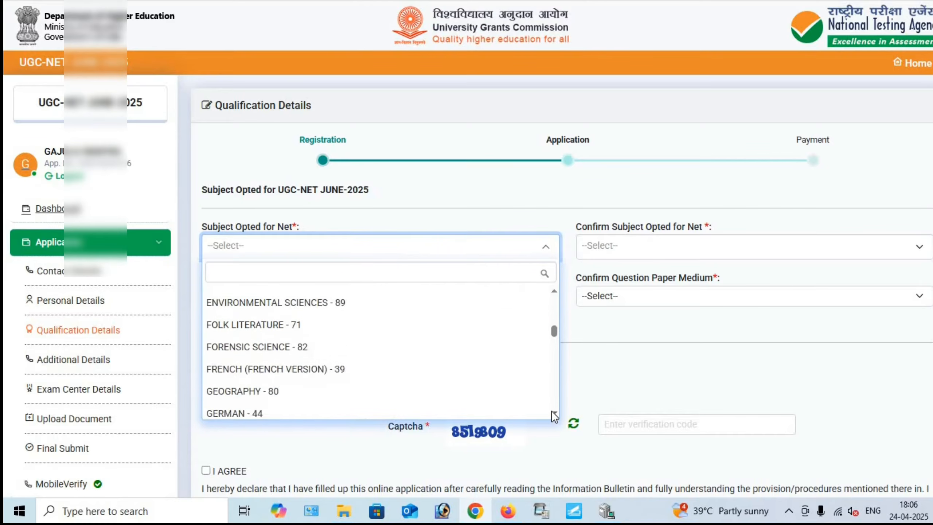
scroll(551, 410, down, 6)
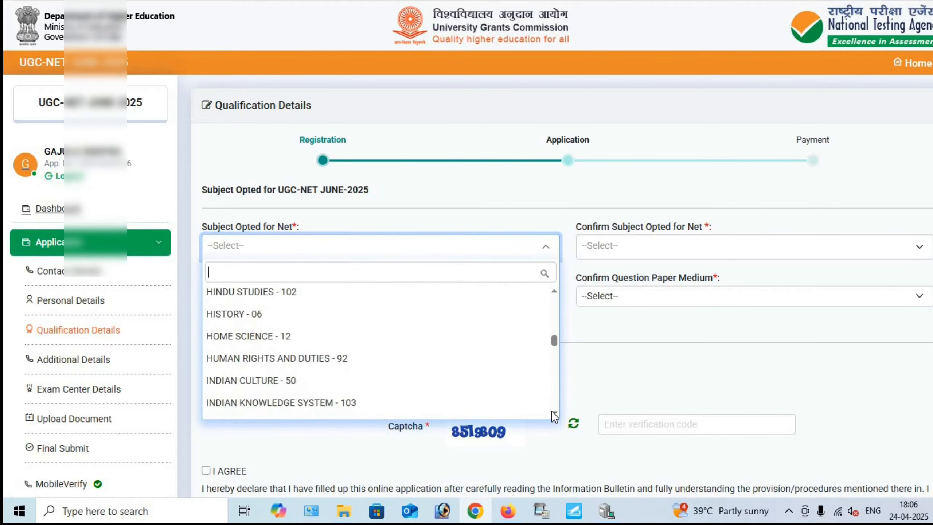
scroll(551, 410, down, 6)
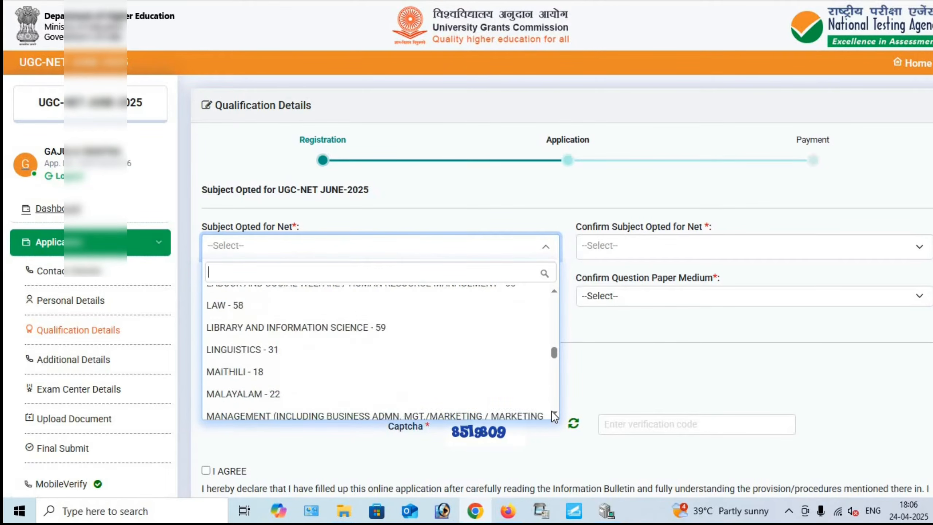
scroll(551, 410, down, 6)
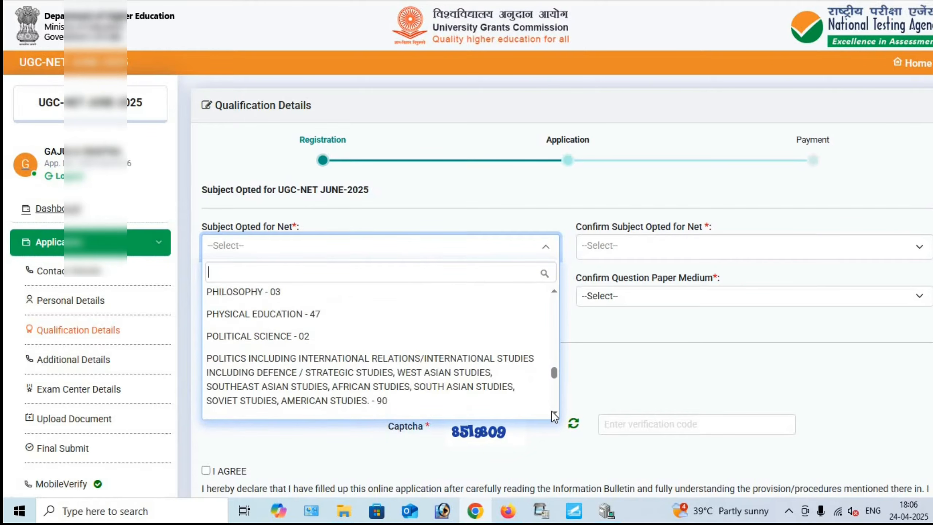
scroll(551, 410, down, 6)
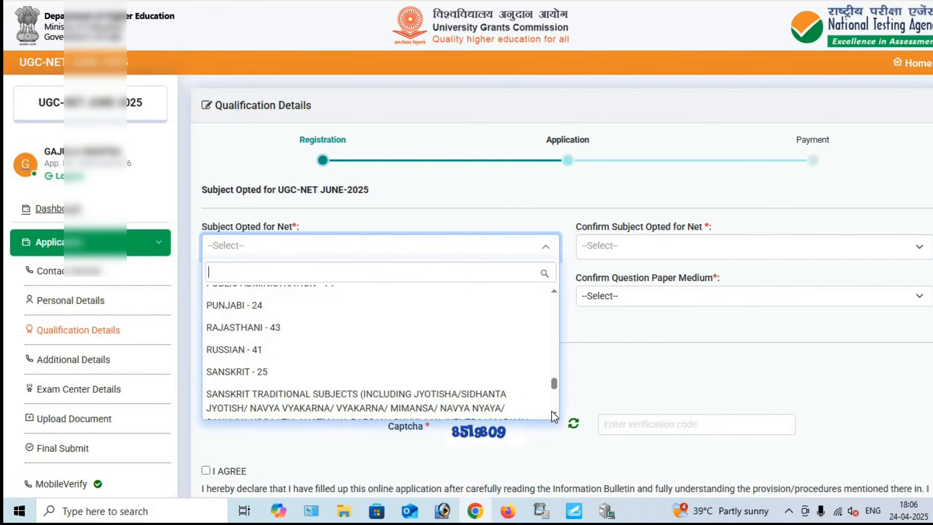
scroll(555, 417, down, 4)
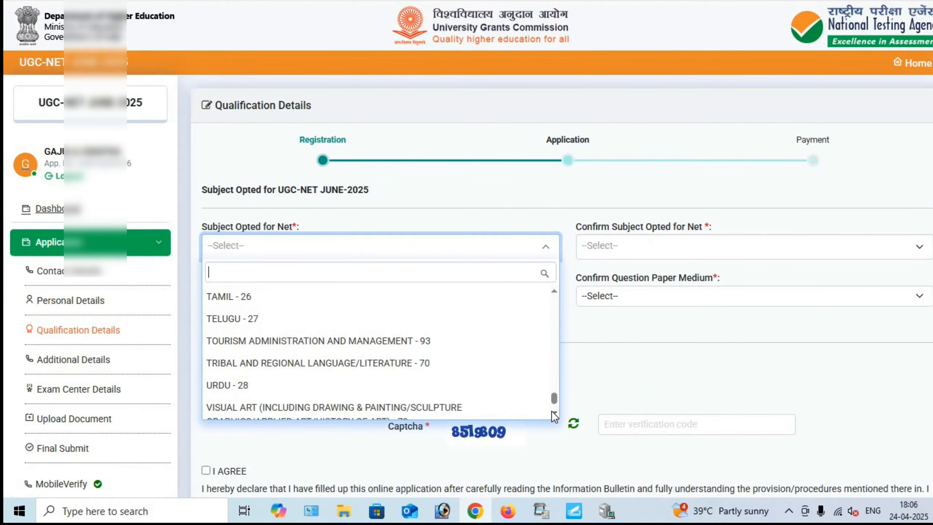
scroll(555, 416, down, 3)
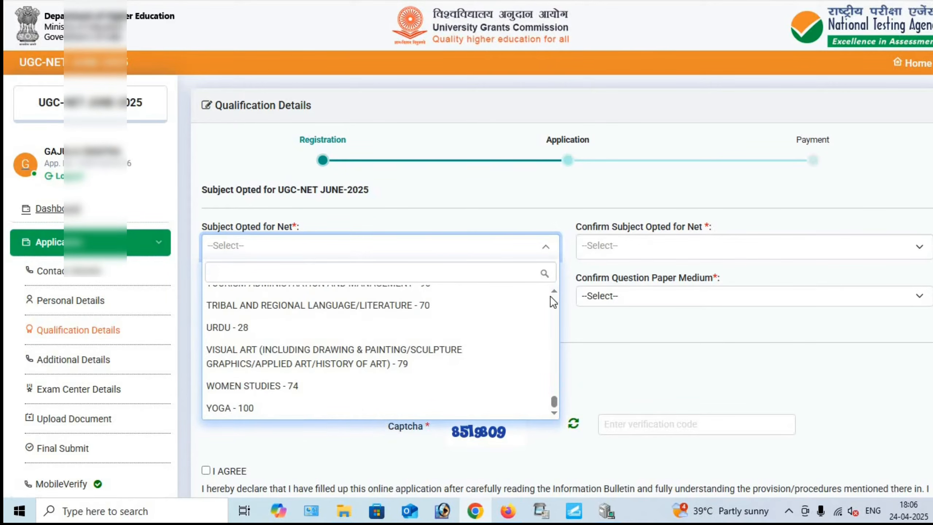
scroll(554, 289, up, 3)
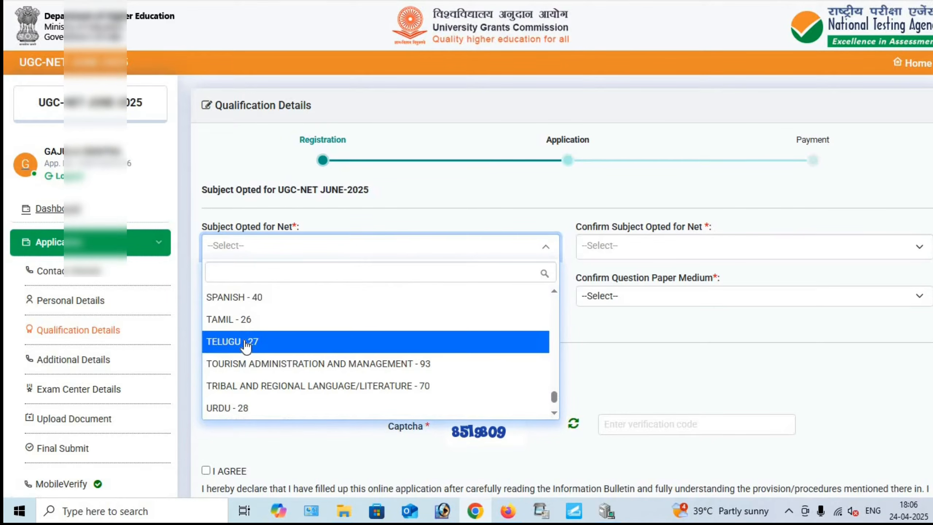
scroll(245, 345, up, 5)
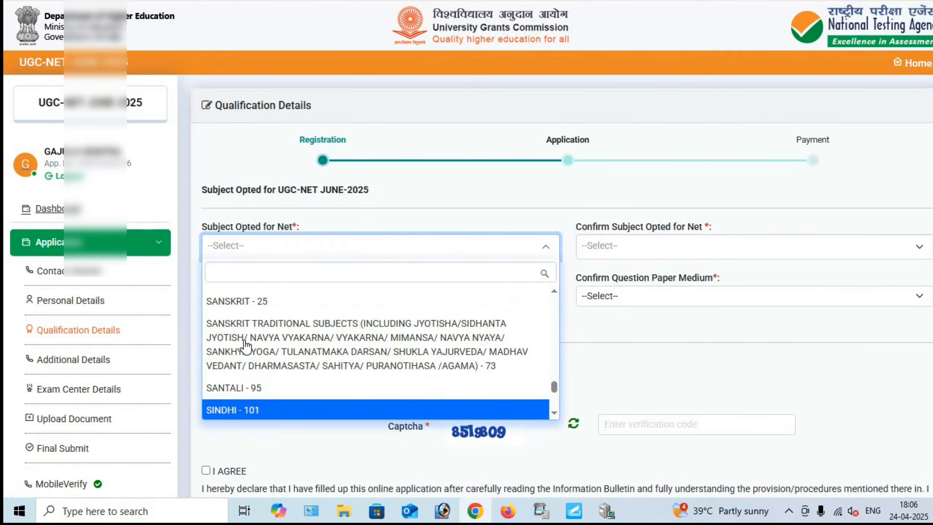
scroll(245, 346, up, 3)
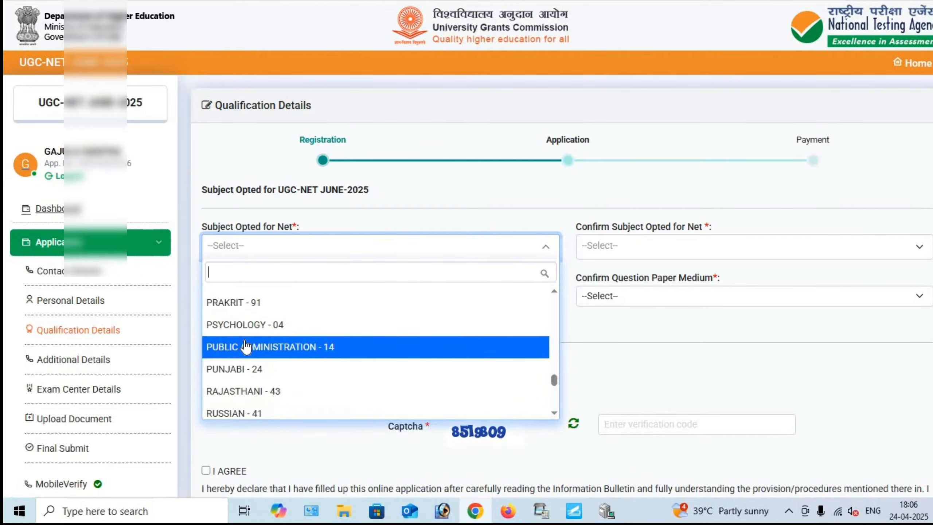
scroll(246, 345, up, 4)
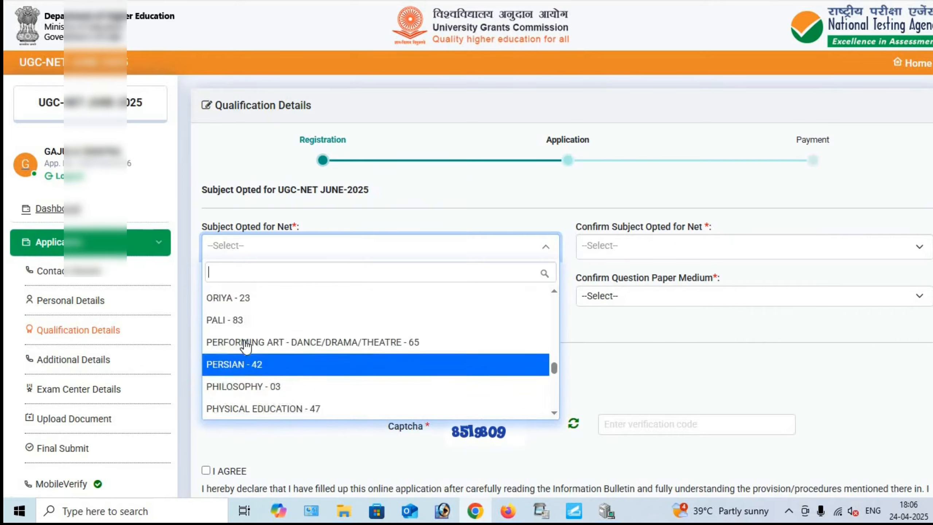
scroll(245, 346, up, 3)
scroll(245, 346, down, 6)
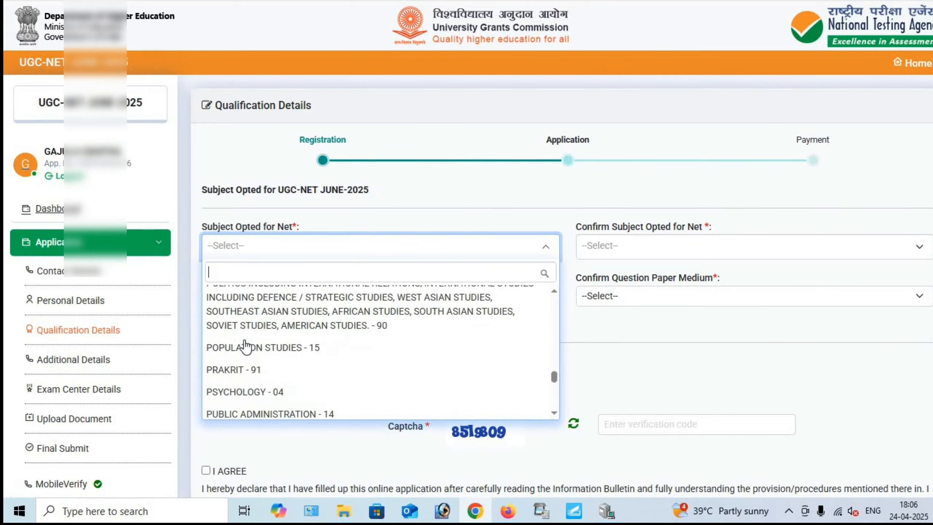
scroll(245, 346, up, 15)
scroll(245, 347, up, 5)
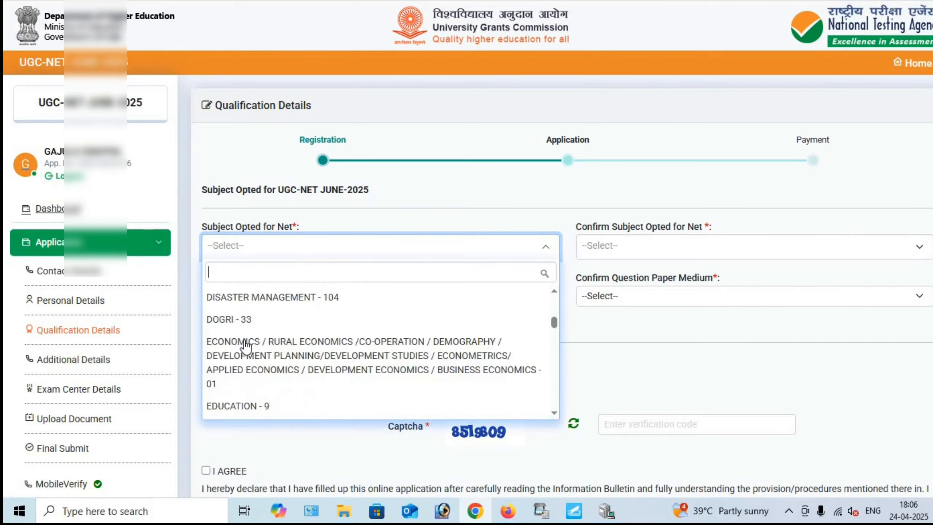
scroll(270, 363, down, 20)
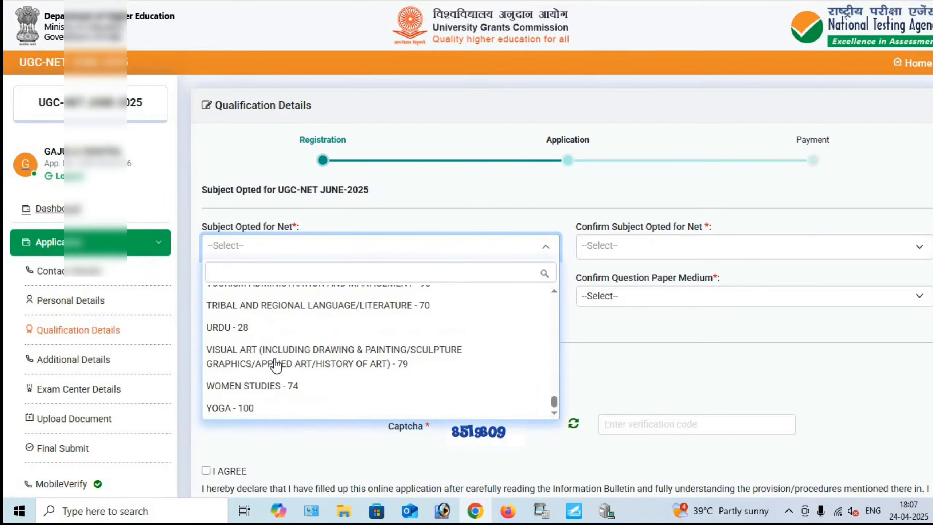
scroll(276, 365, up, 3)
click(246, 392)
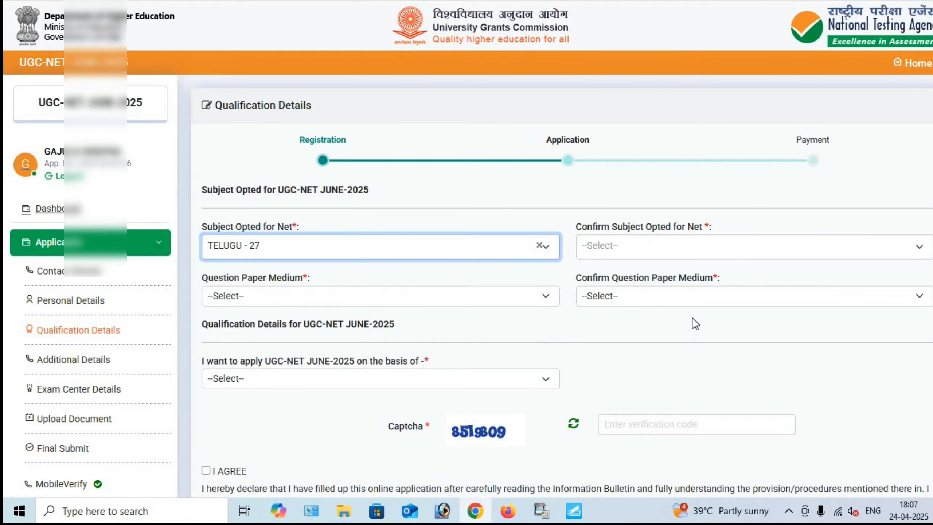
Select TELUGU - 27 again in Confirm Subject Opted for NET.
click(621, 254)
scroll(695, 351, down, 5)
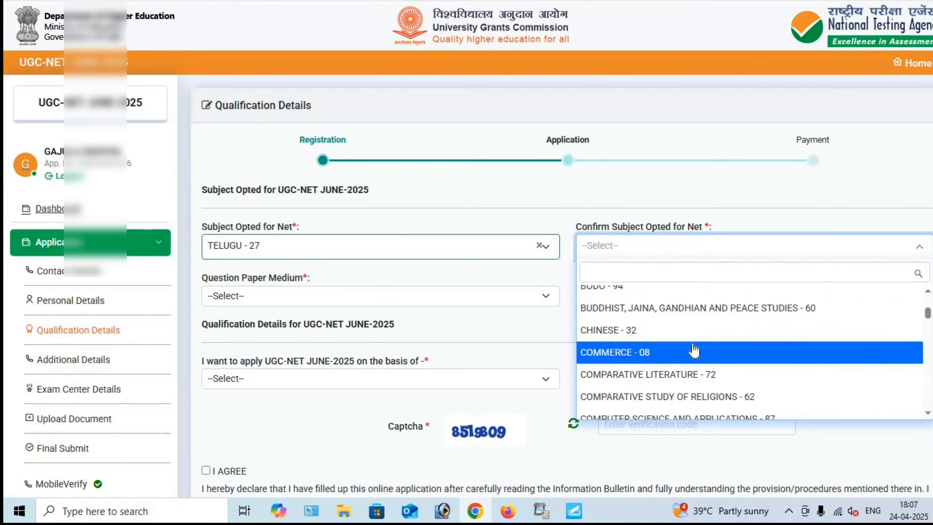
scroll(694, 351, down, 15)
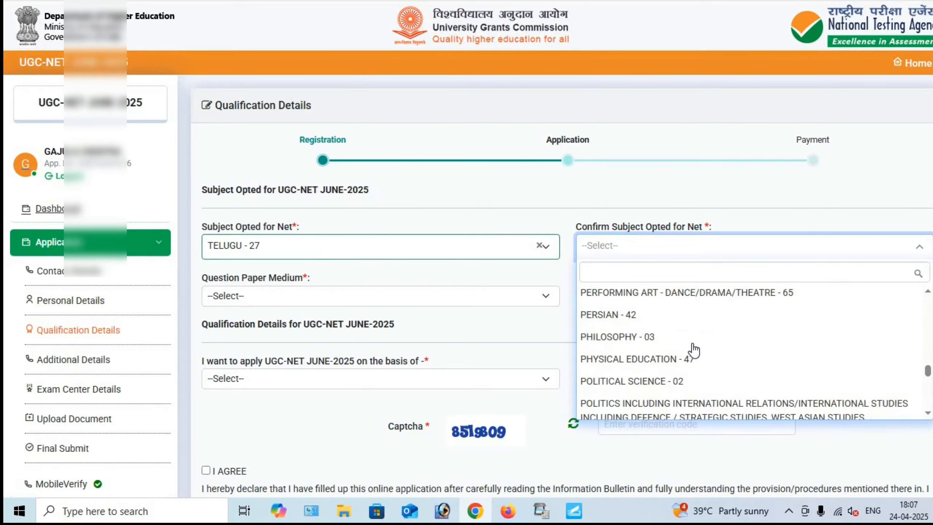
scroll(694, 351, down, 10)
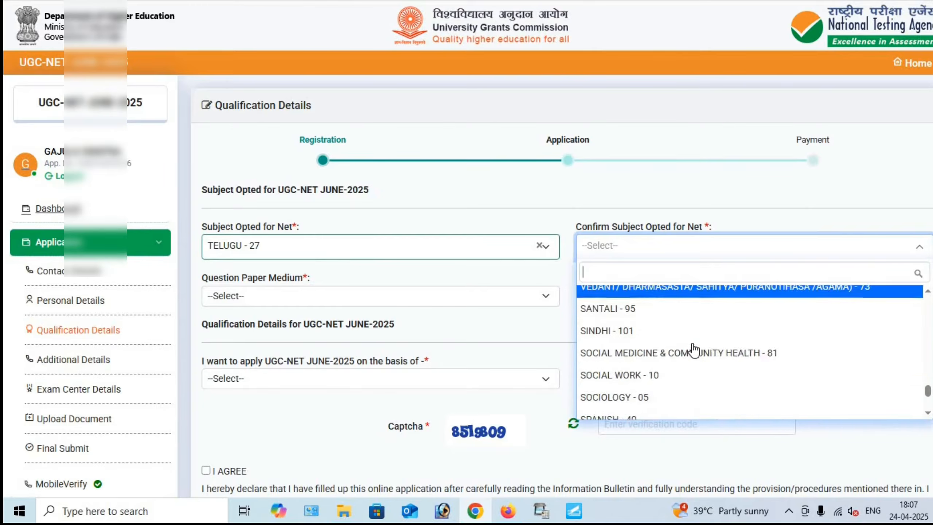
scroll(694, 351, down, 2)
click(624, 399)
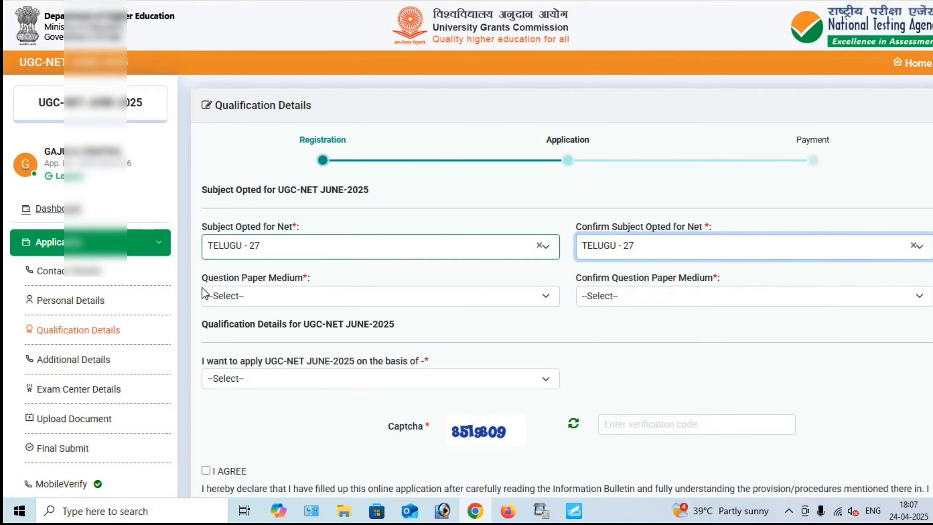
drag(219, 278, 281, 306)
Set the question paper medium to English and confirm it as English.
click(280, 306)
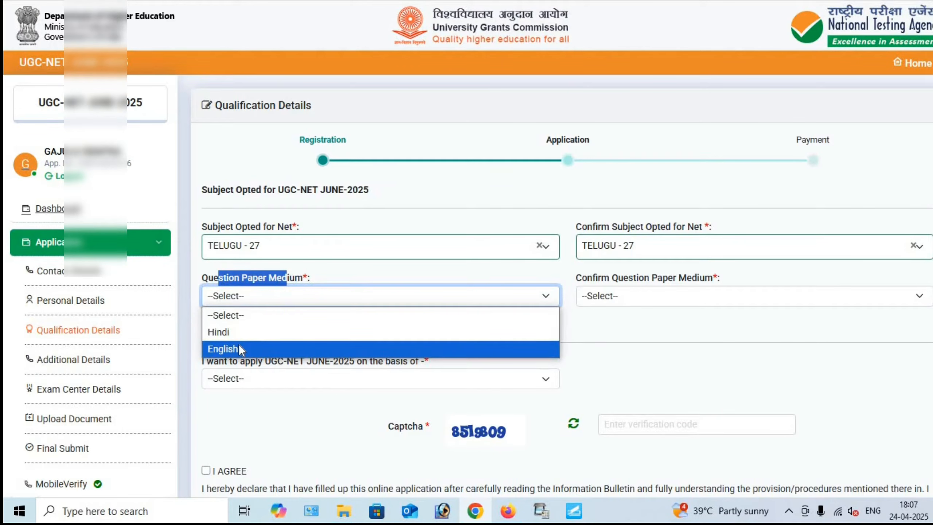
click(239, 349)
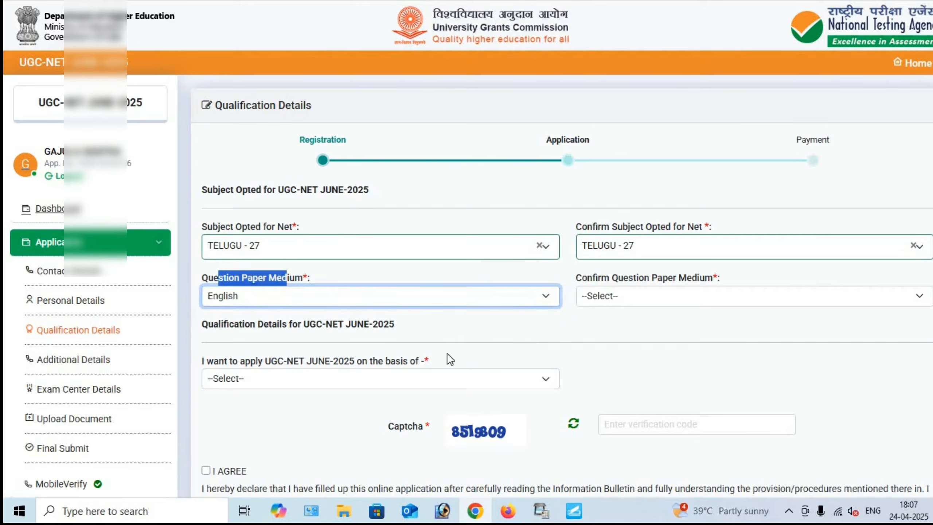
click(624, 298)
click(616, 344)
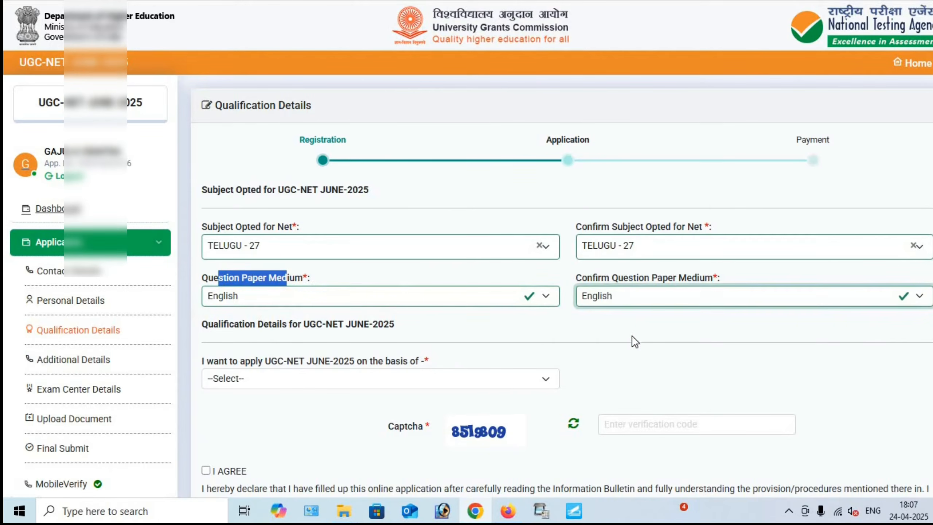
click(631, 336)
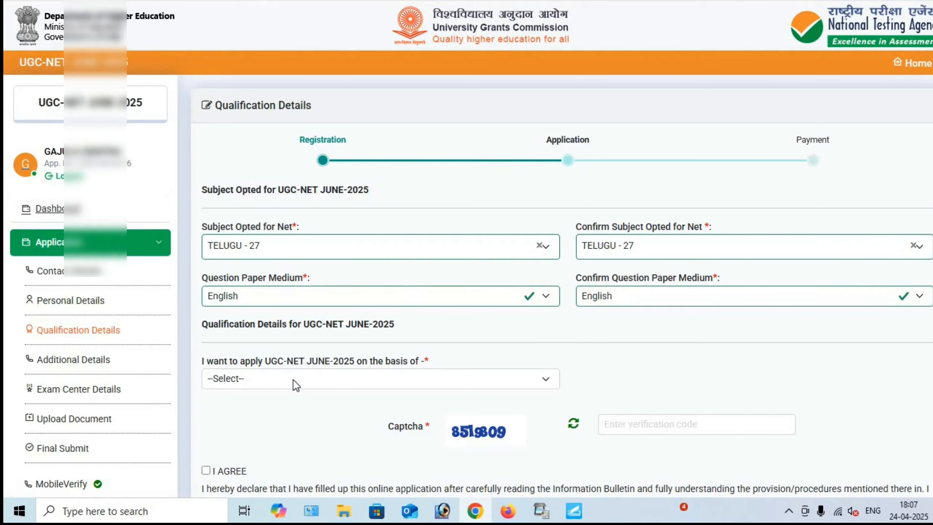
Choose Master's Degree as the basis for applying to UGC-NET June 2025.
drag(203, 362, 421, 362)
click(353, 384)
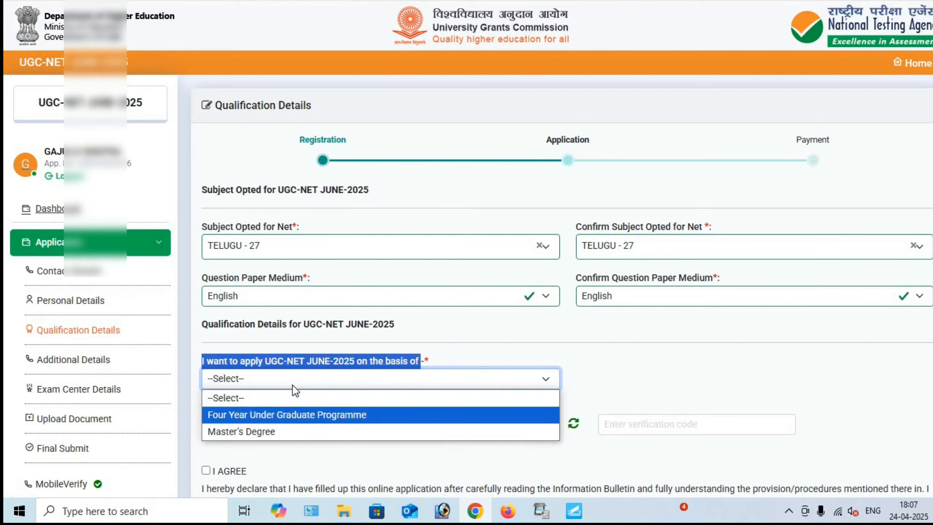
click(260, 432)
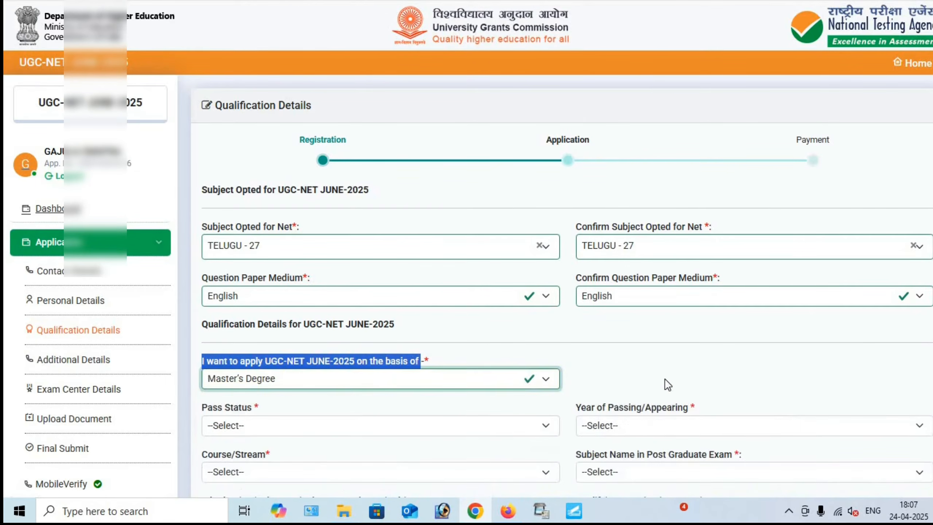
Set pass status Passed, year 2007, course MASTER OF ARTS (MA), subject COMPARATIVE STUDY OF RELIGIONS.
scroll(277, 286, down, 5)
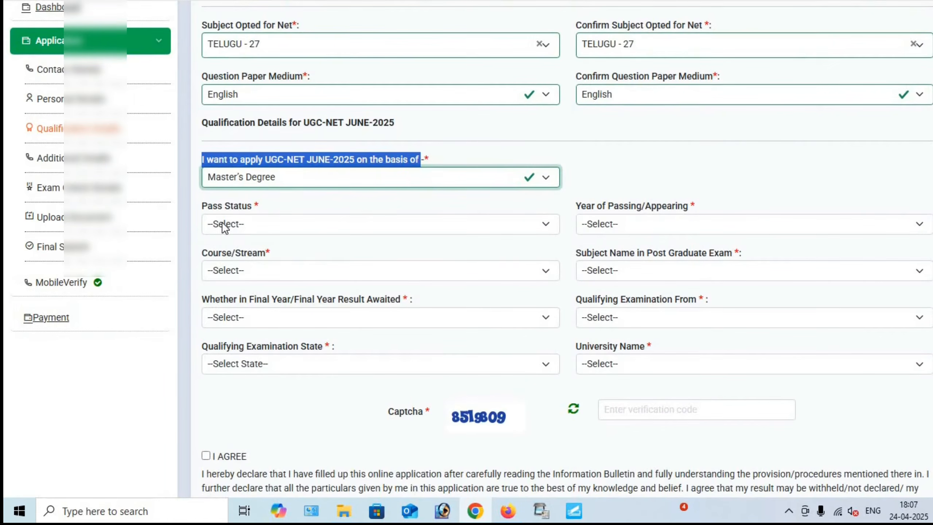
click(222, 224)
click(292, 260)
click(690, 225)
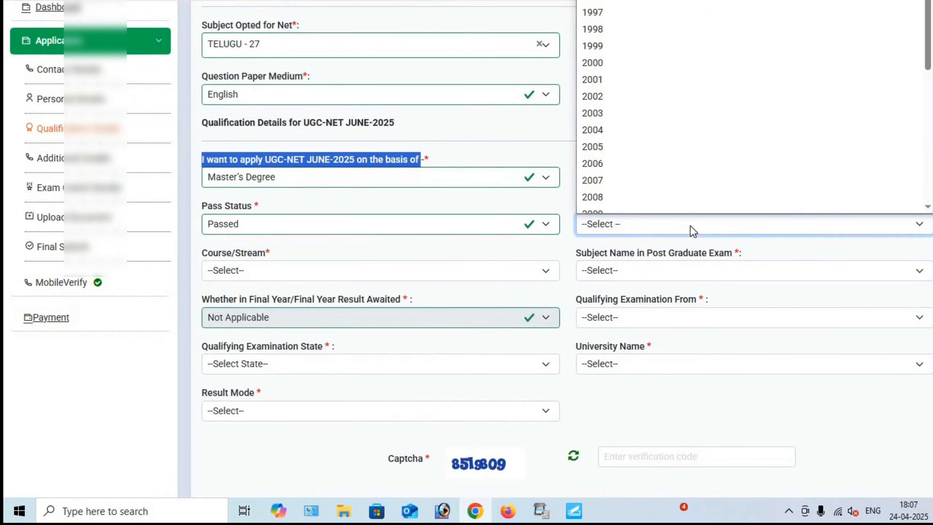
click(627, 171)
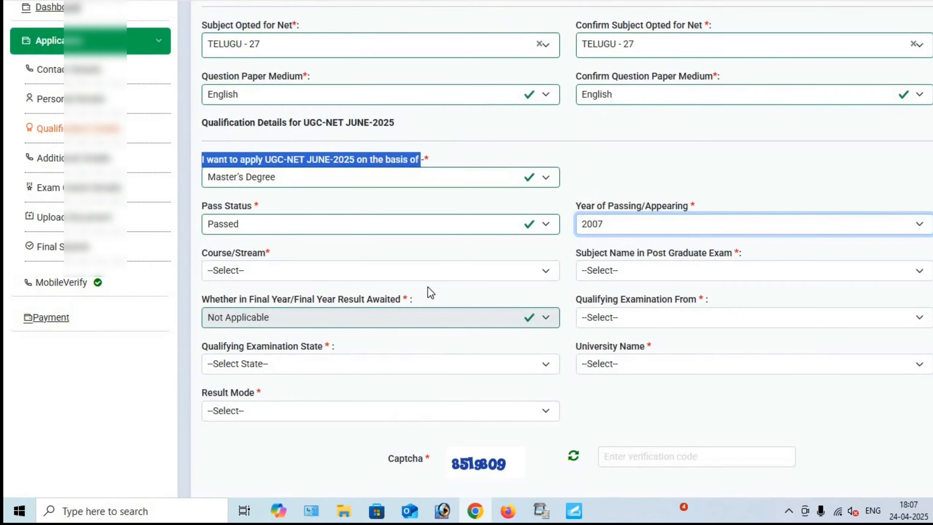
click(220, 274)
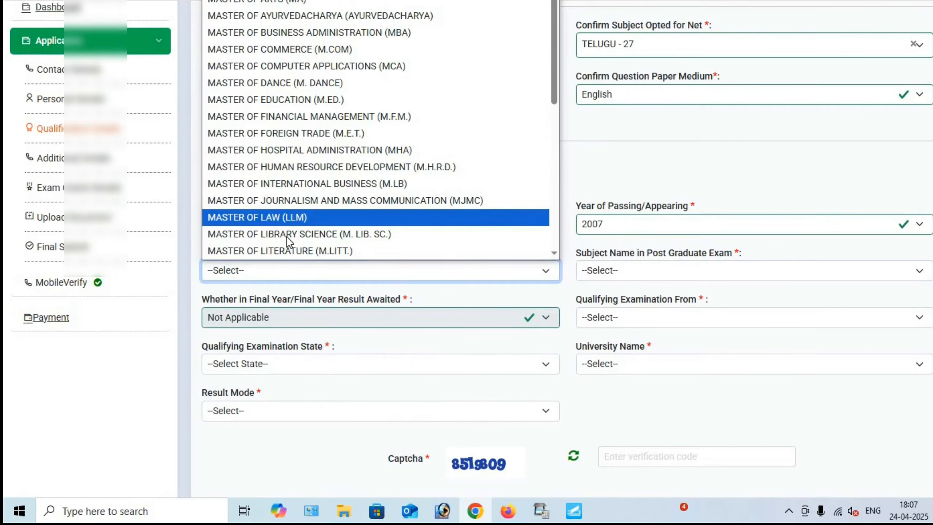
click(290, 5)
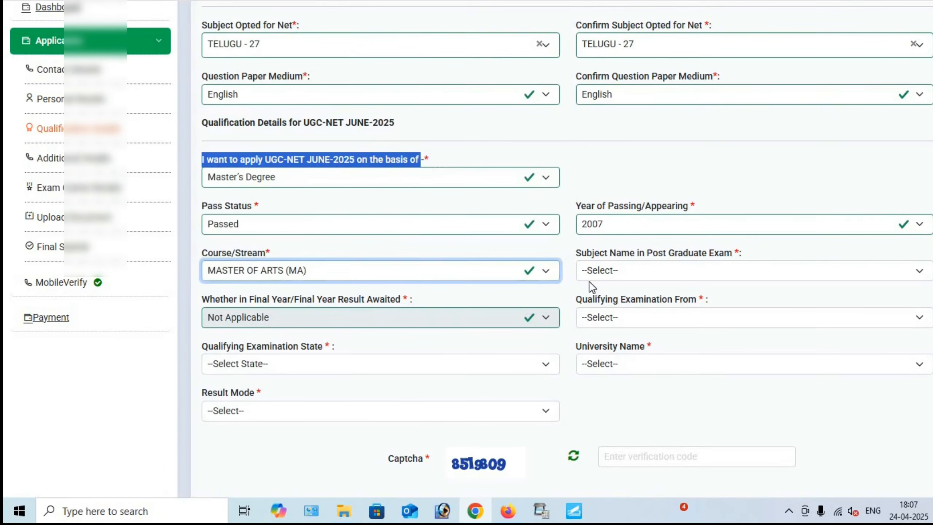
click(642, 275)
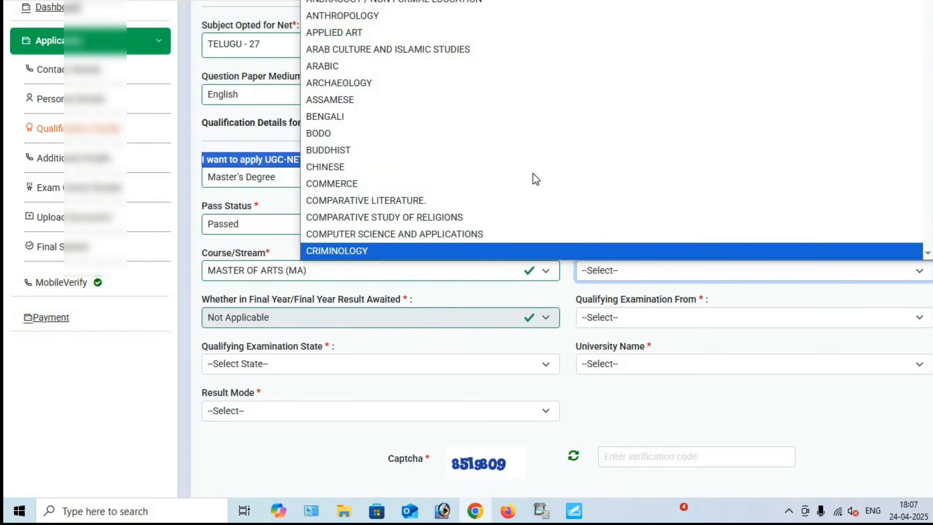
click(385, 217)
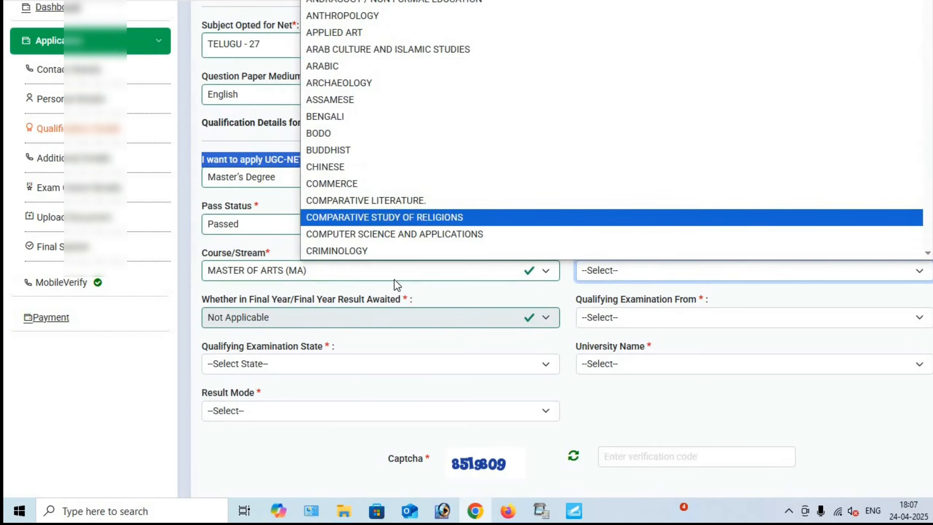
Set exam country INDIA, state TELANGANA, MALLA REDDY UNIVERSITY, and result mode Percentage.
click(335, 362)
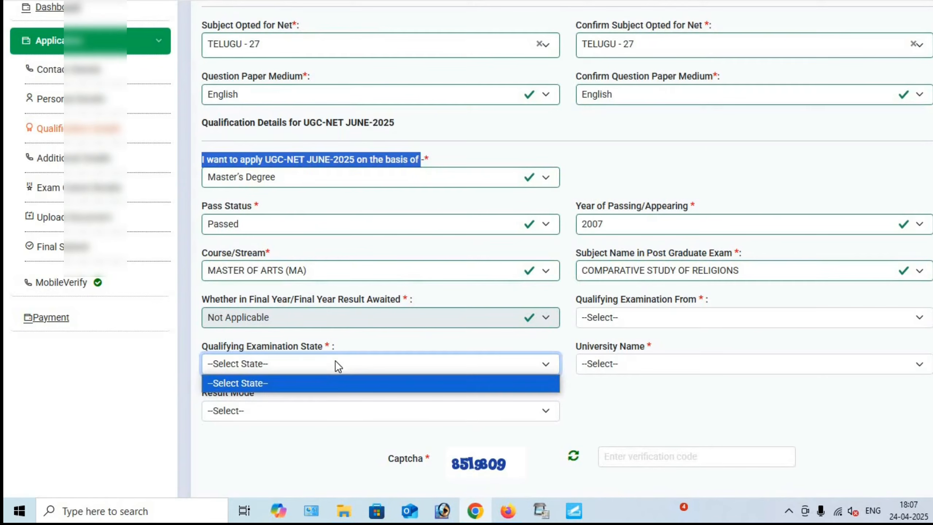
click(268, 361)
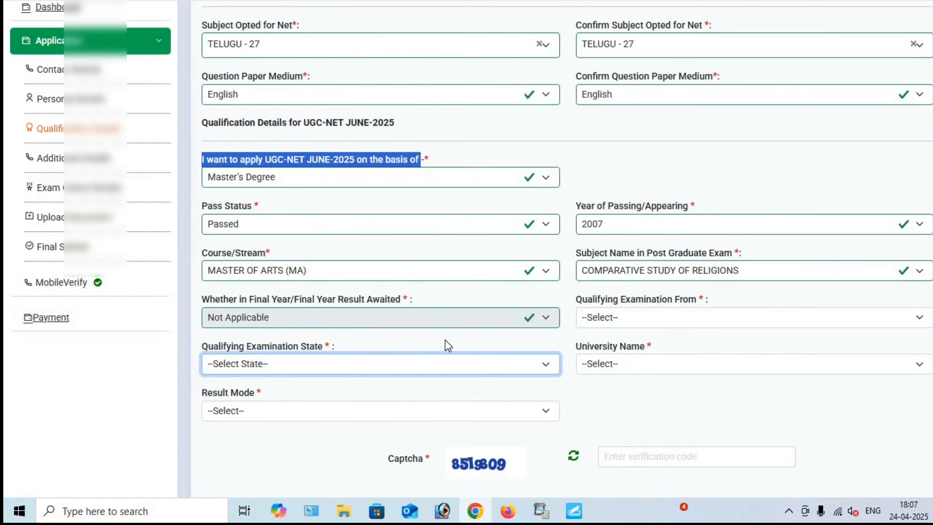
click(643, 316)
click(629, 357)
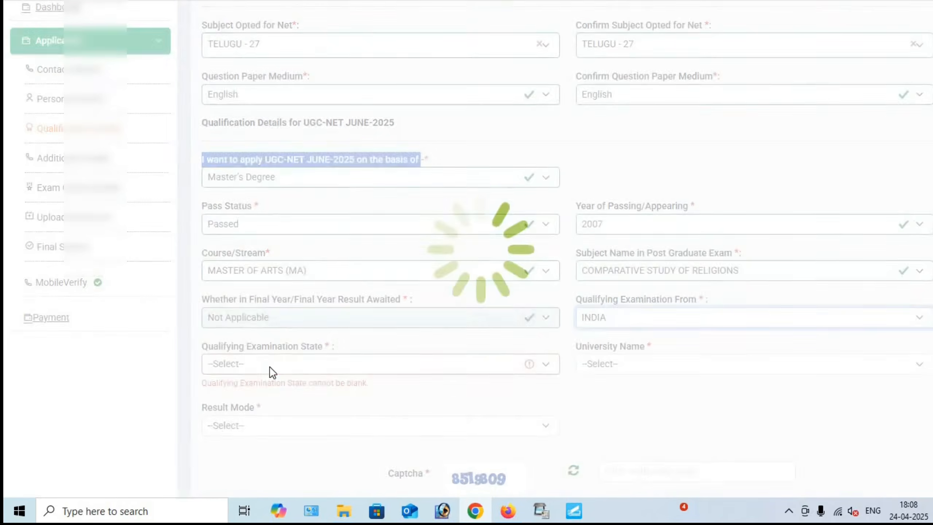
click(270, 366)
click(265, 343)
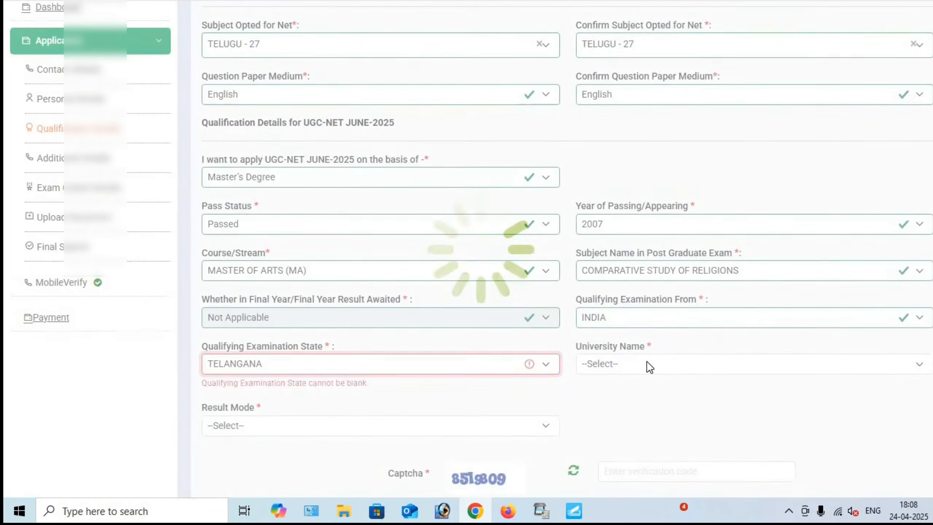
click(646, 362)
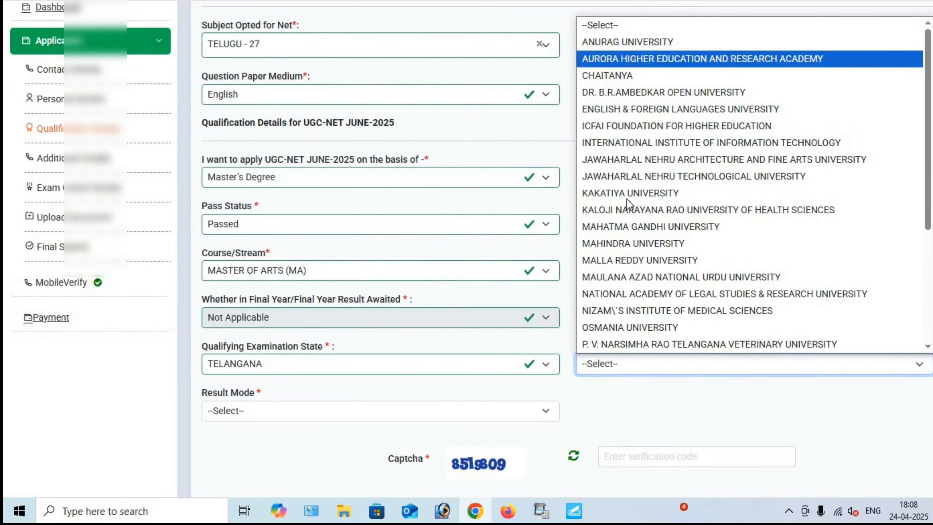
click(626, 257)
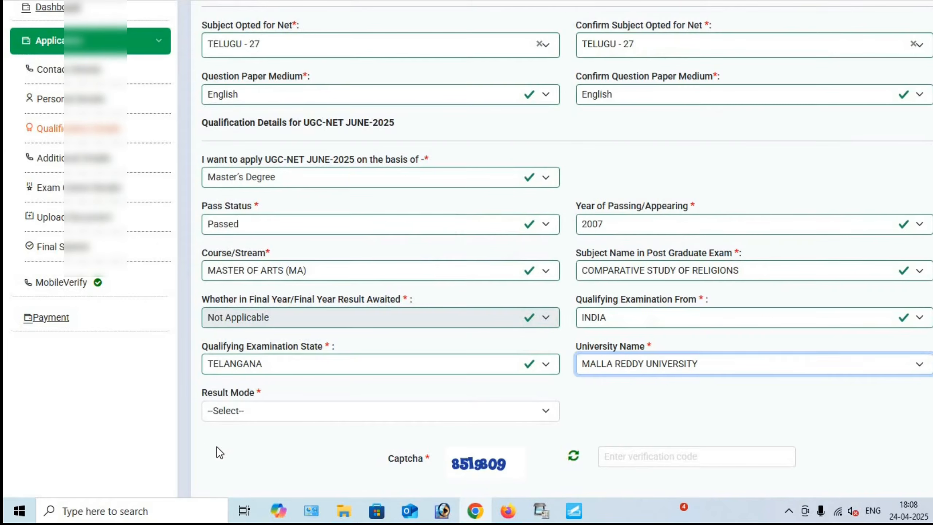
click(254, 411)
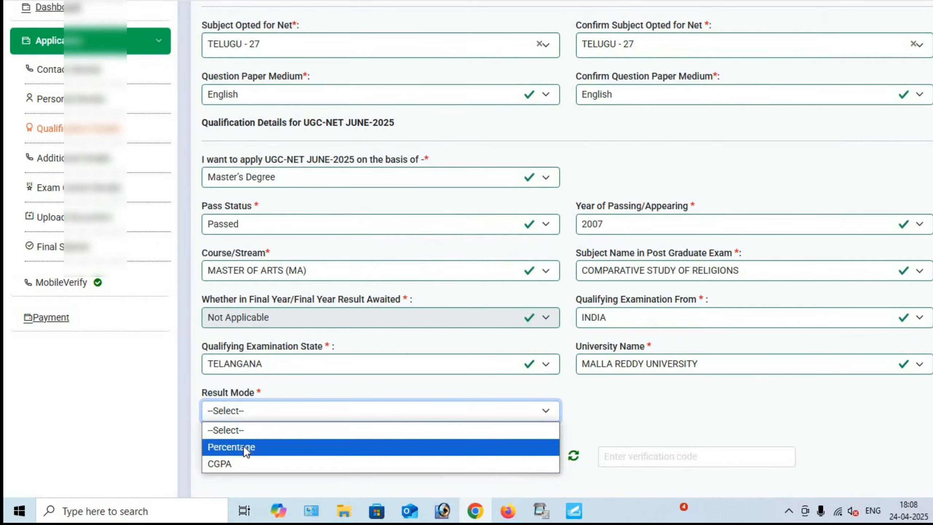
click(243, 446)
Enter marks 574 of 1000 (57.40%), switch to KAKATIYA UNIVERSITY, and save the qualification details.
scroll(605, 430, down, 2)
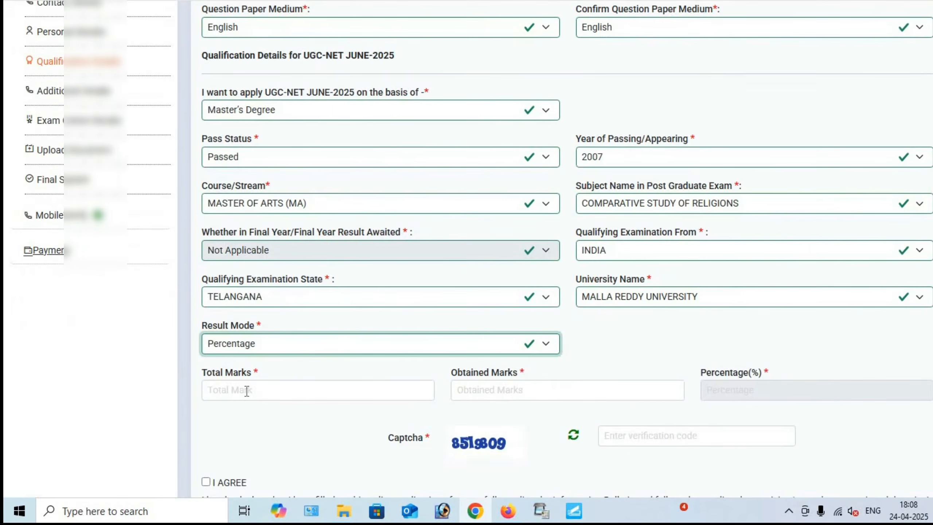
click(245, 389)
drag(461, 444, 589, 446)
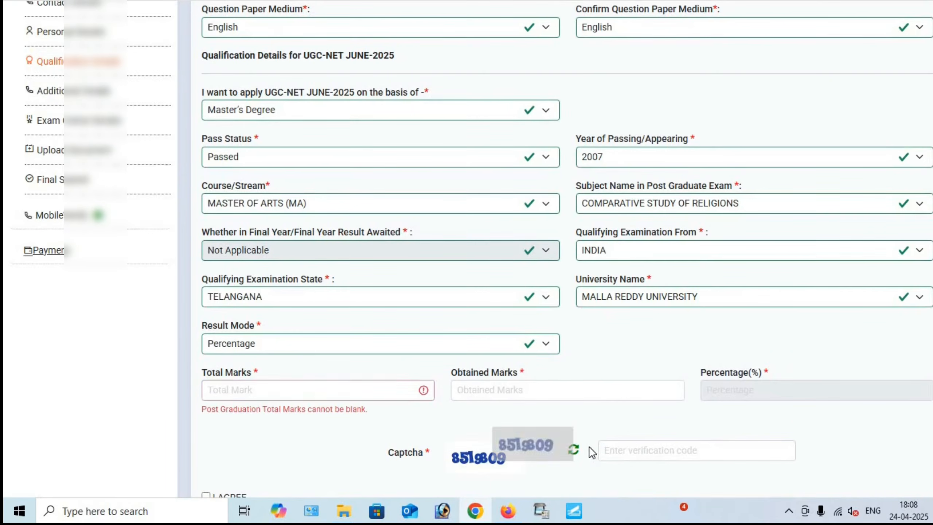
scroll(588, 443, down, 3)
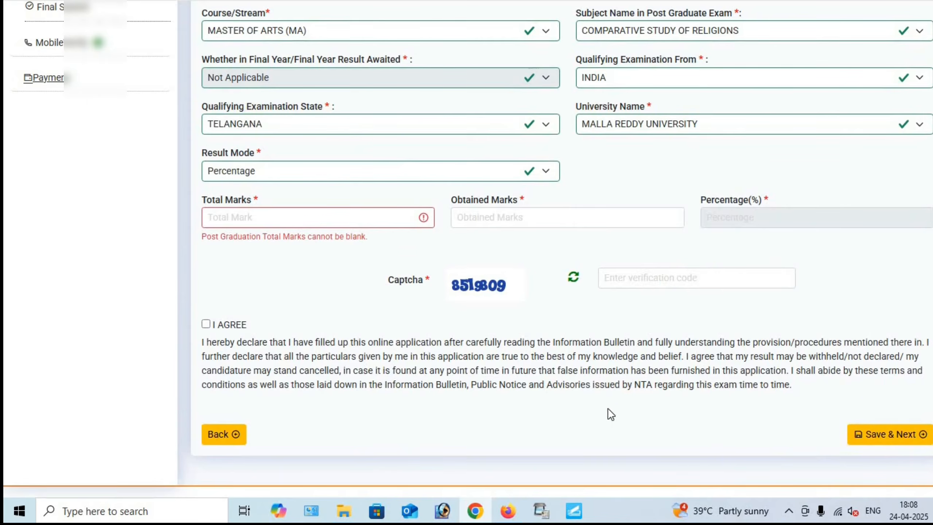
scroll(600, 400, up, 7)
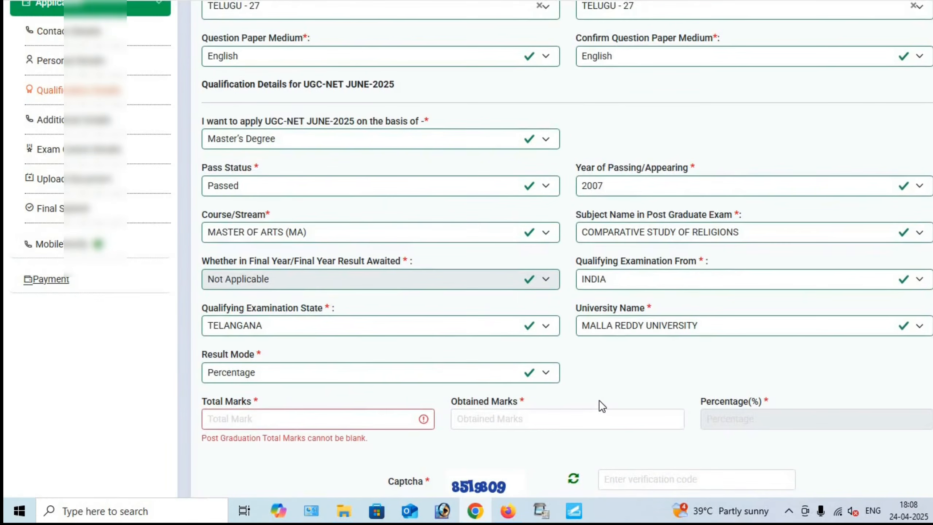
scroll(590, 421, down, 2)
scroll(591, 422, up, 2)
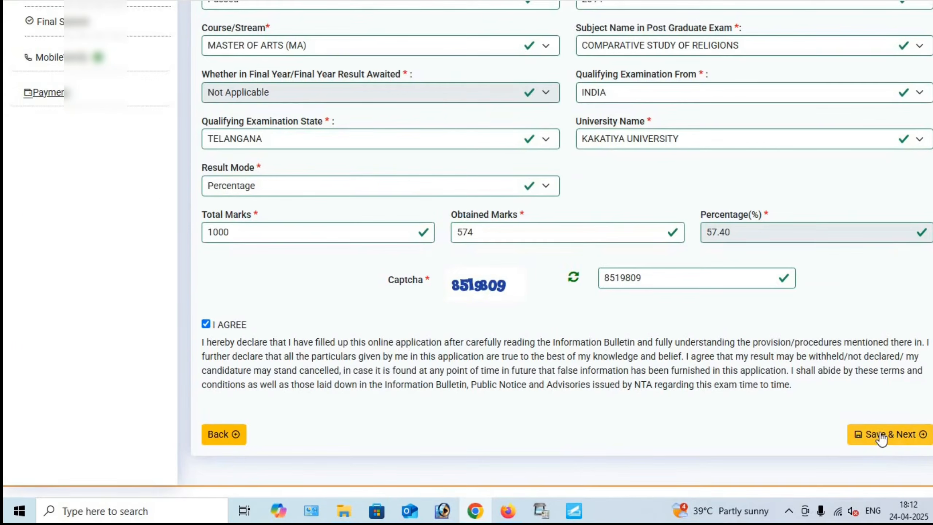
click(868, 430)
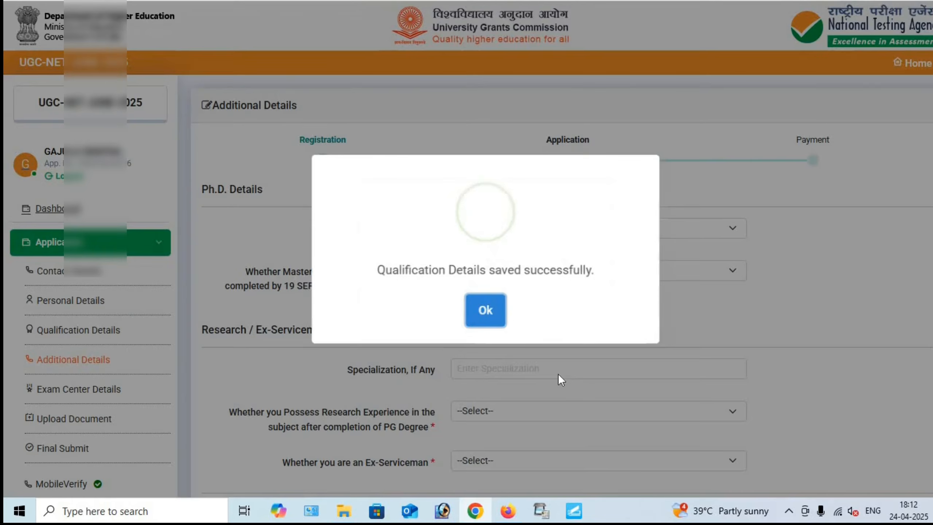
Dismiss the saved message and answer No to Ph.D. admission and Master's completed by 1991.
drag(376, 271, 612, 290)
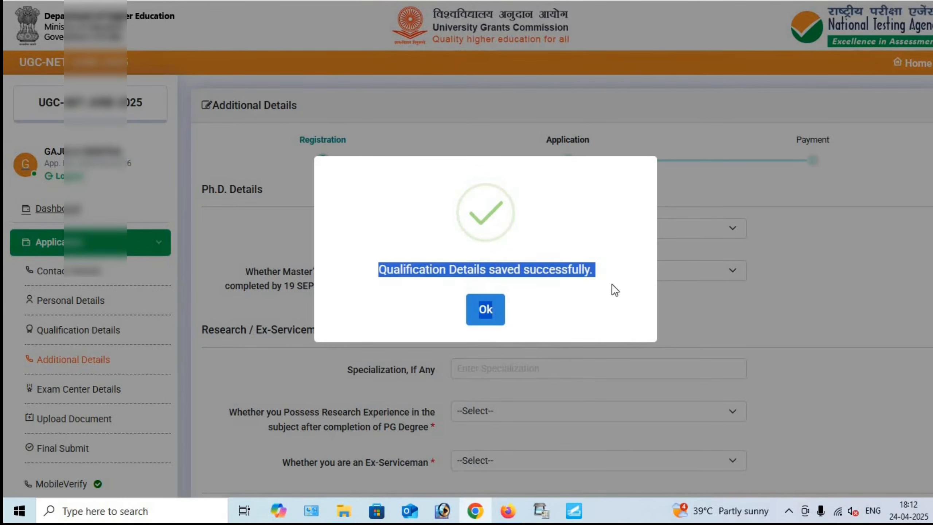
click(485, 311)
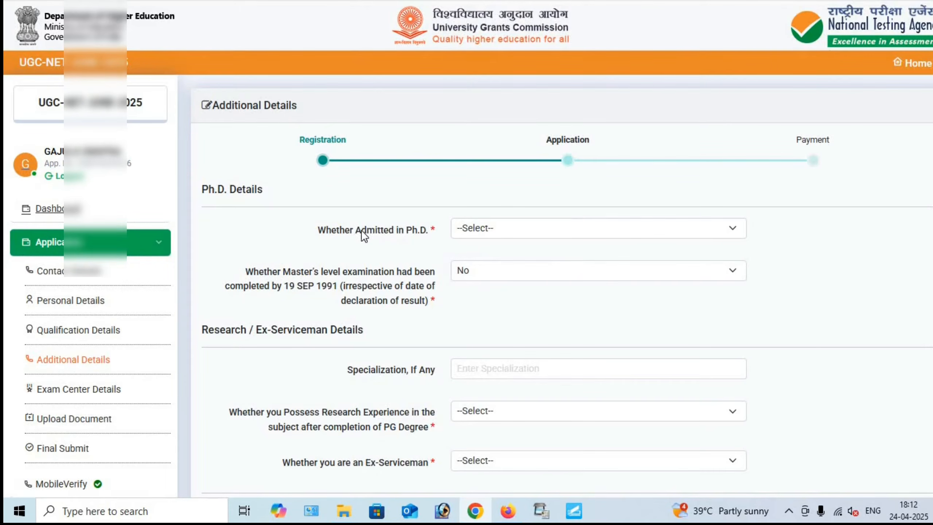
click(570, 238)
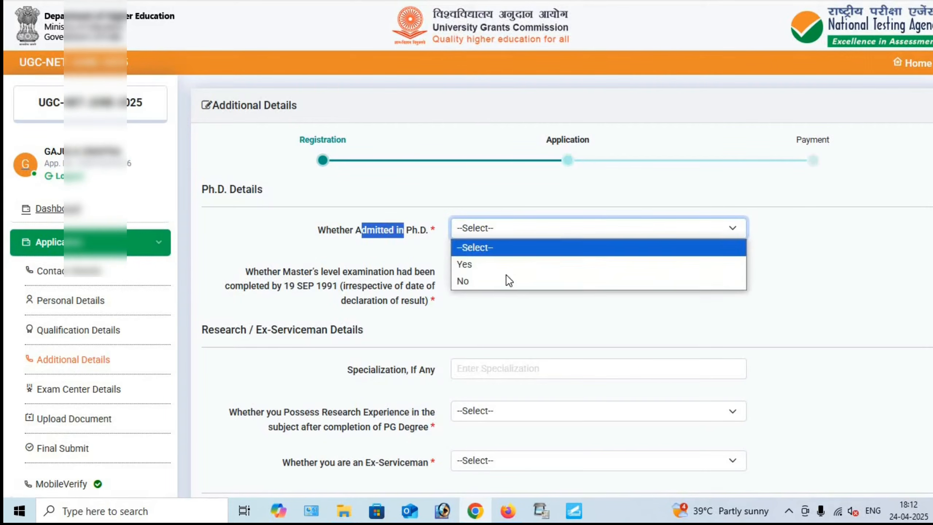
click(499, 276)
click(545, 272)
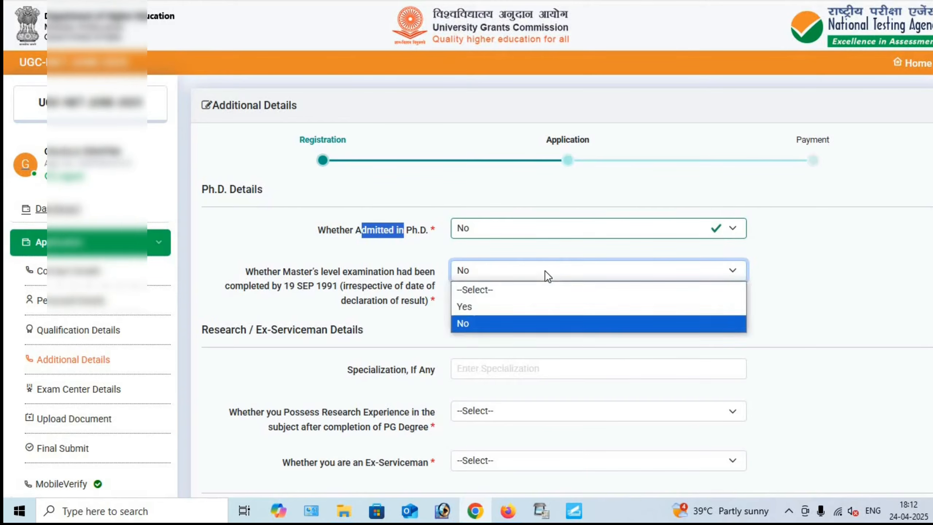
click(489, 323)
Answer No to having research experience and to being an Ex-Serviceman.
scroll(488, 342, down, 2)
scroll(435, 272, down, 1)
drag(208, 195, 363, 195)
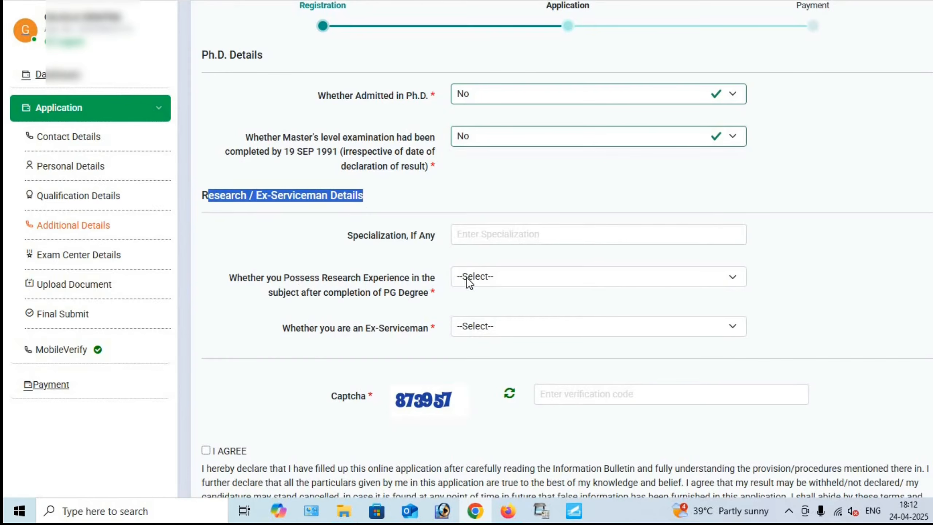
click(489, 277)
click(481, 326)
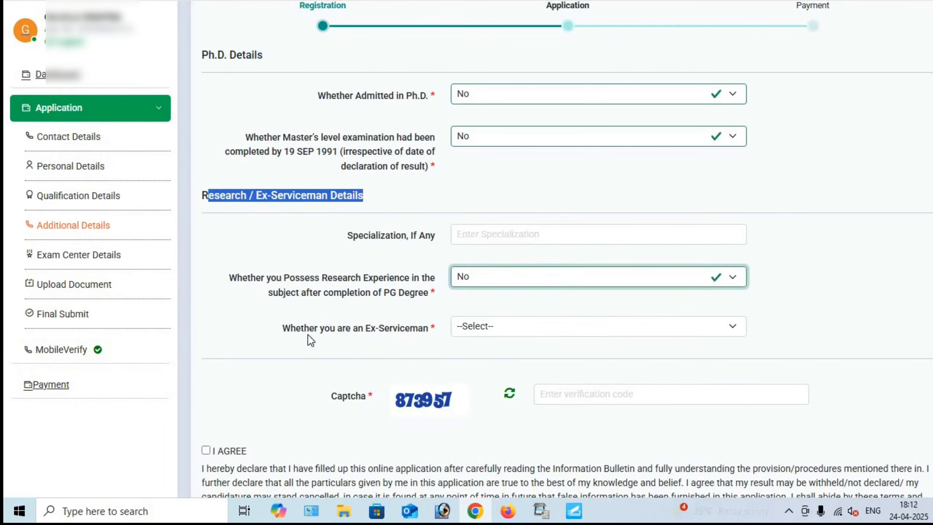
drag(308, 335, 505, 337)
click(506, 331)
click(486, 376)
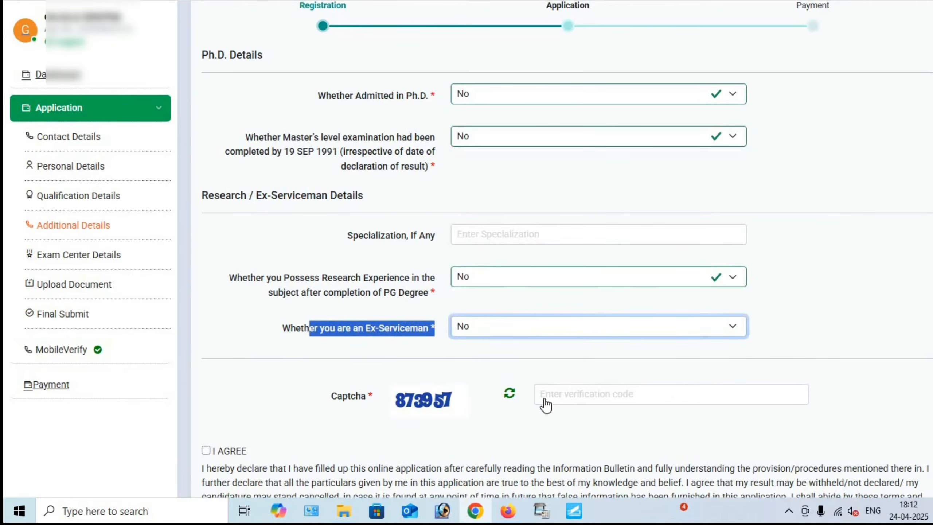
Enter the verification code, accept the declaration and save the Additional Details.
click(551, 396)
text(873)
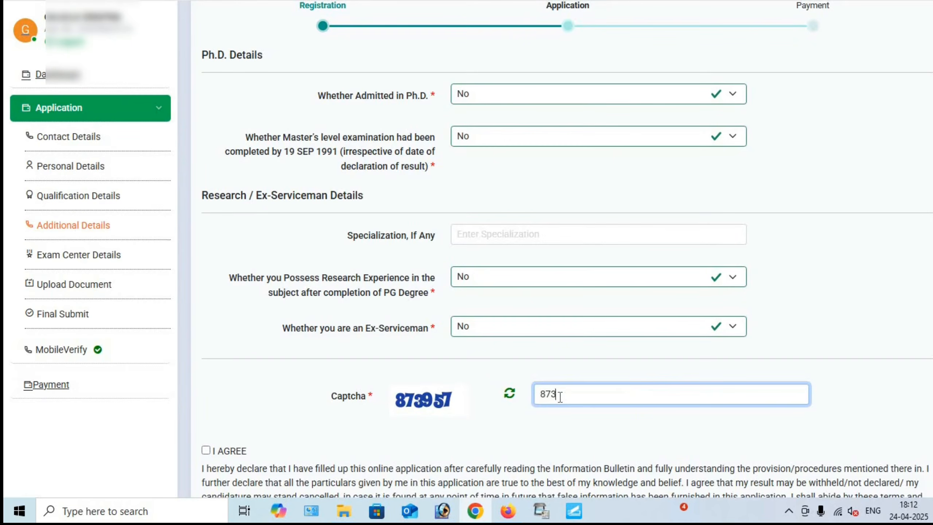
text(957)
key(Tab)
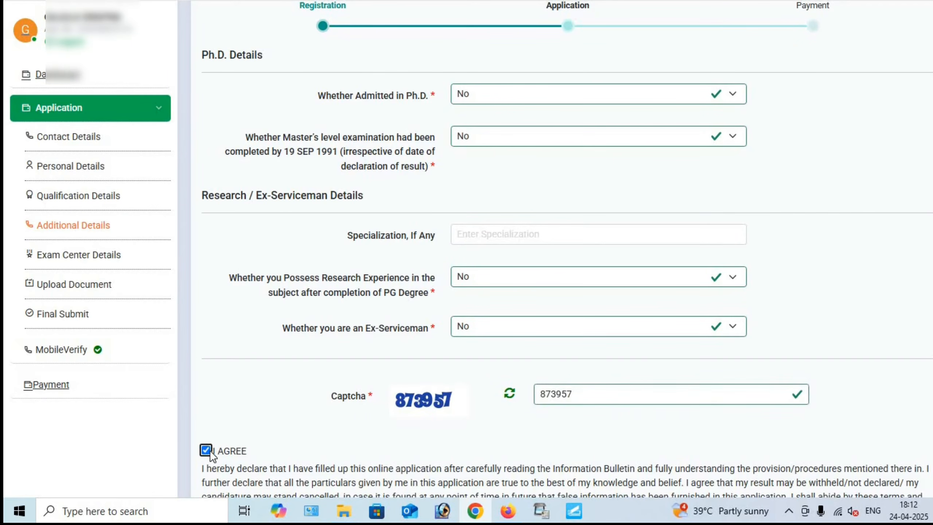
click(206, 449)
scroll(400, 406, down, 3)
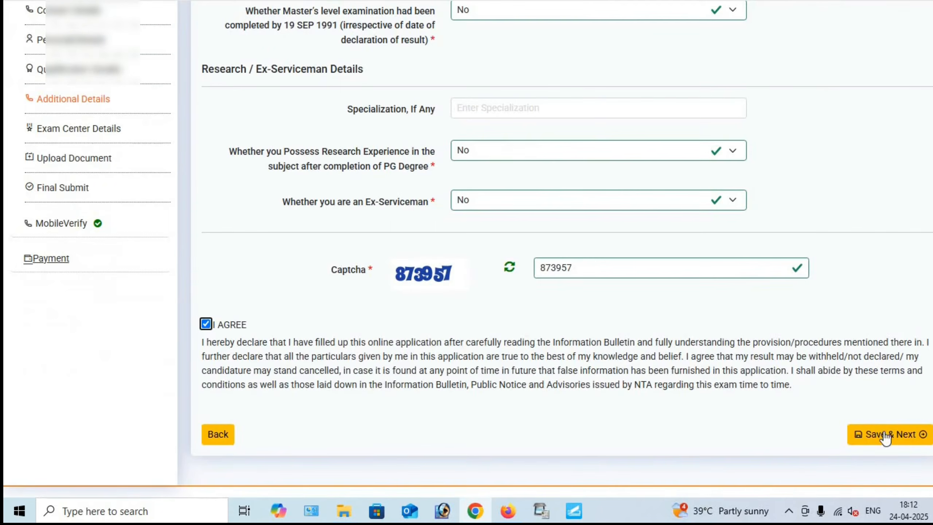
click(851, 435)
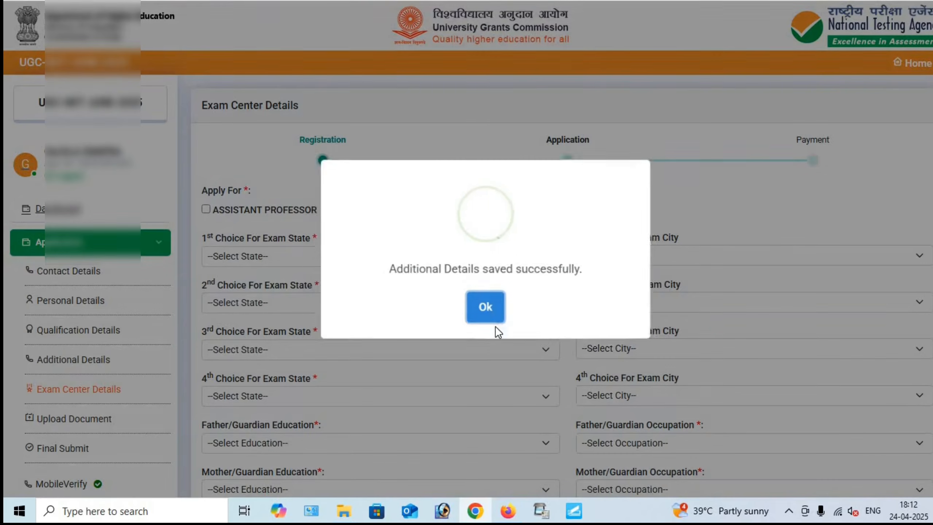
Dismiss the 'Additional Details saved successfully' dialog and scroll the blank Exam Center Details form.
click(486, 309)
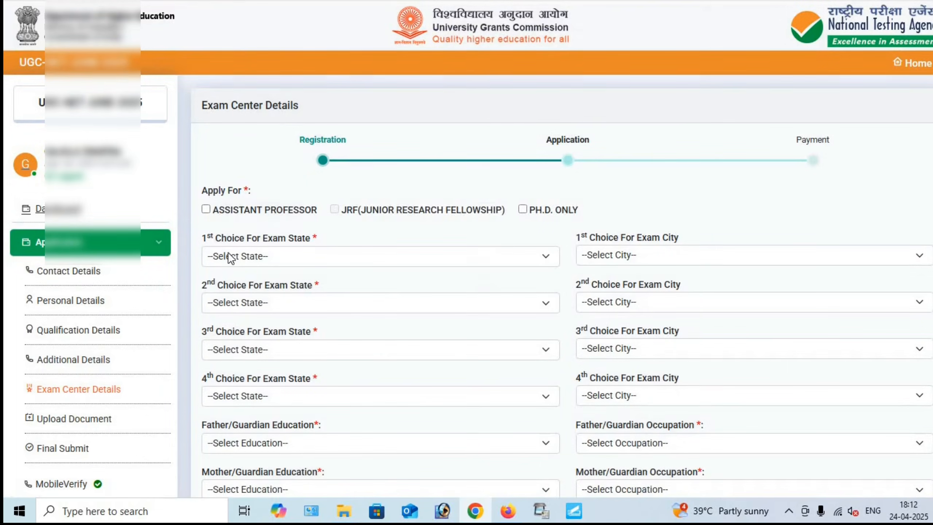
drag(214, 193, 240, 194)
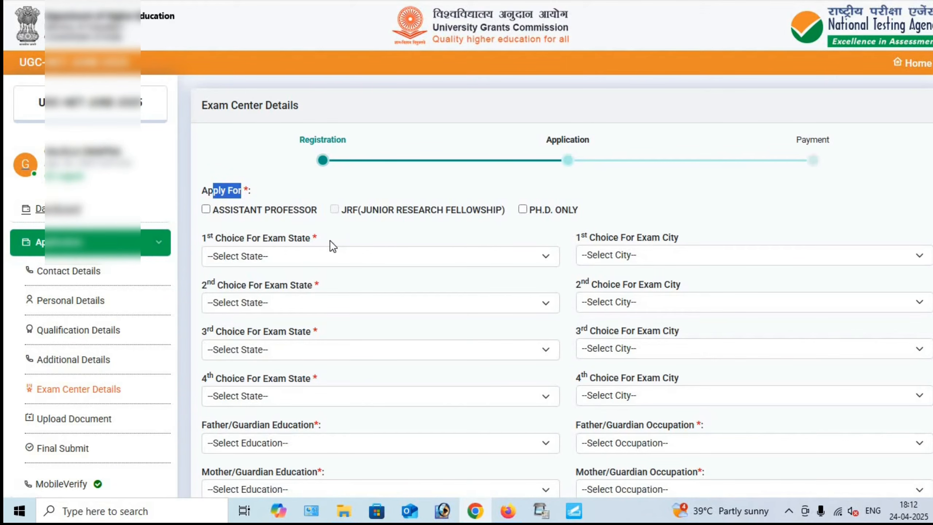
scroll(467, 258, down, 3)
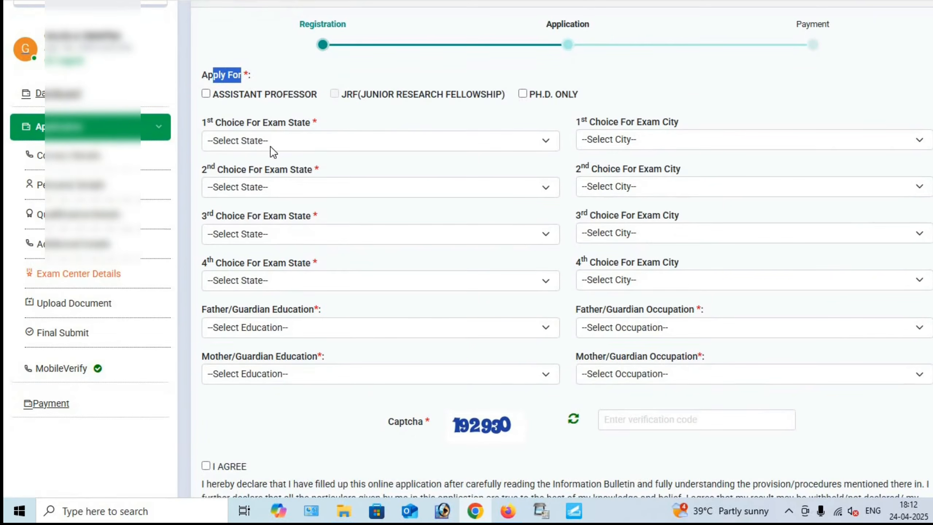
Choose TELANGANA with KARIMNAGAR and JAGTIAL as the first two exam city preferences.
click(273, 141)
click(259, 176)
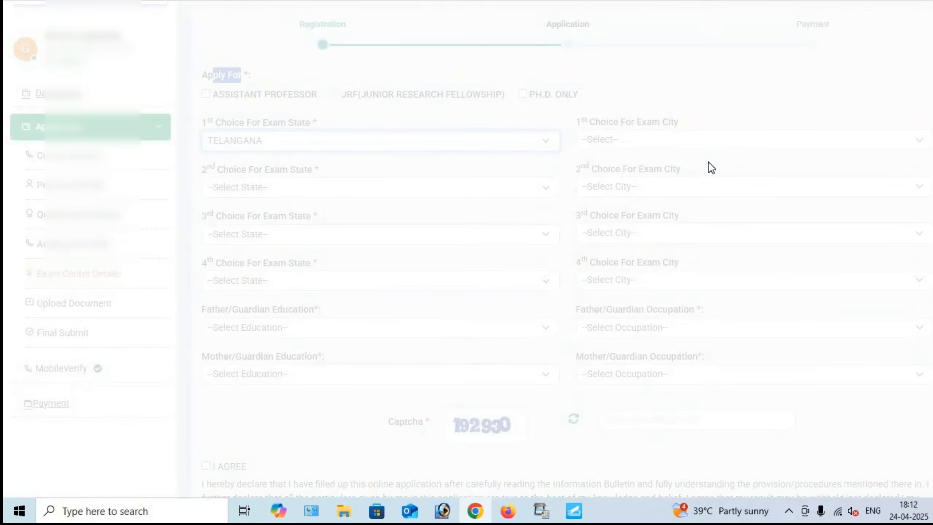
click(664, 140)
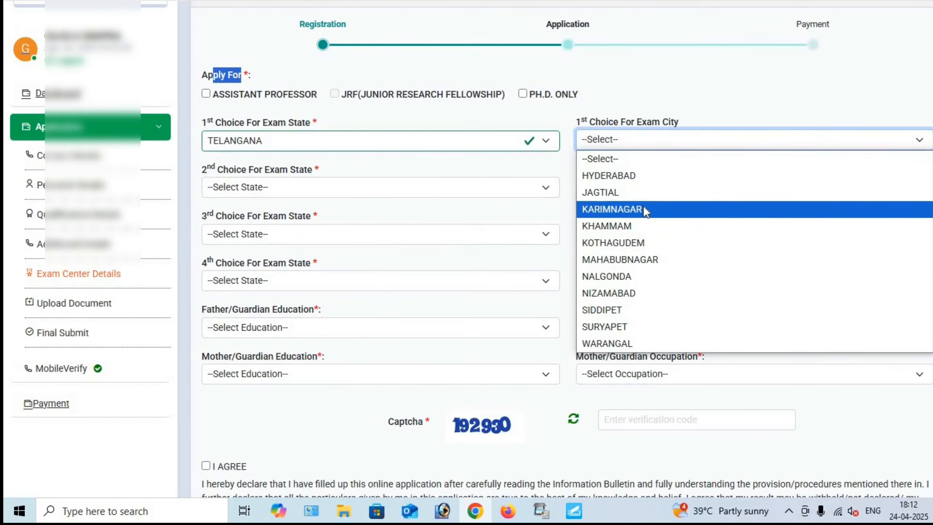
click(646, 208)
click(254, 186)
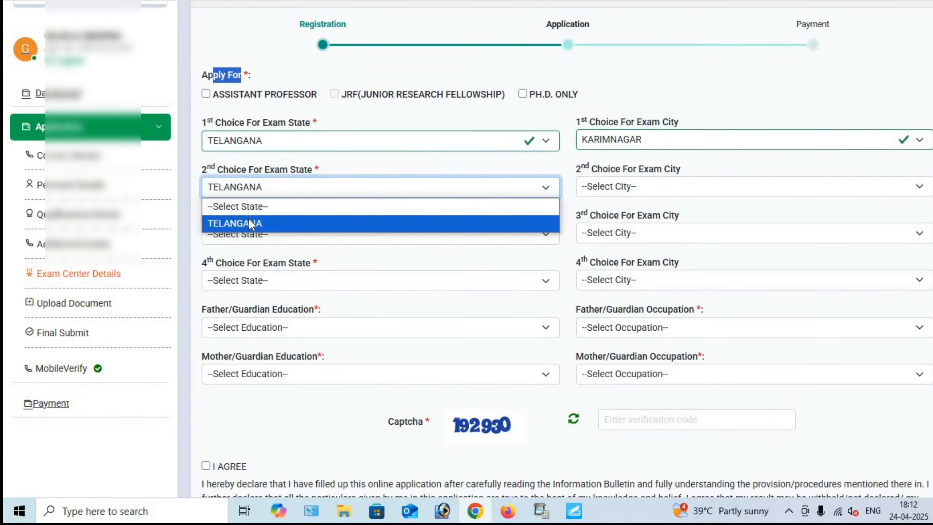
click(650, 185)
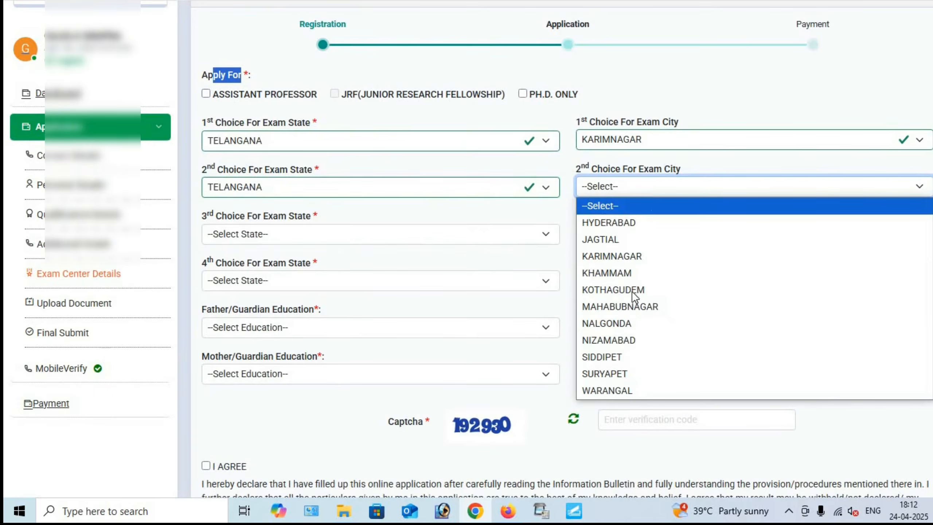
click(624, 239)
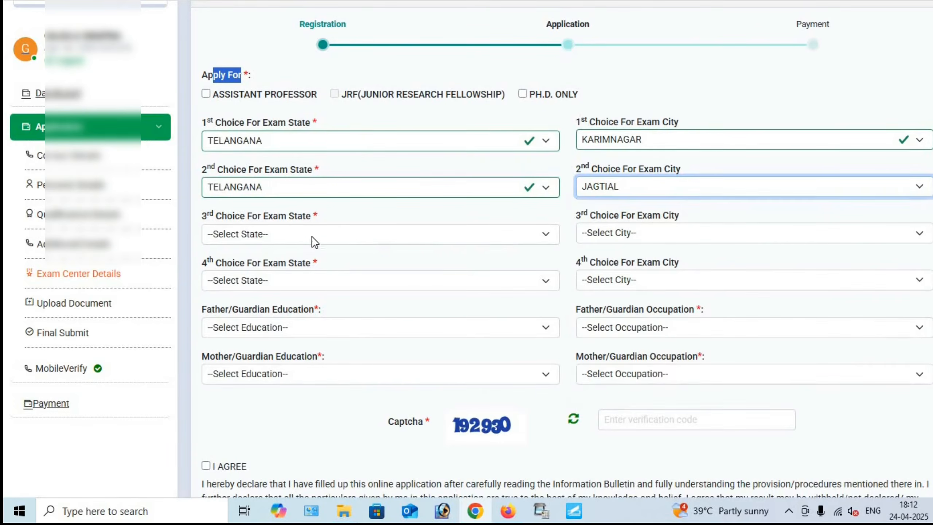
Set TELANGANA's WARANGAL and SIDDIPET as the third and fourth exam cities.
click(298, 237)
click(254, 266)
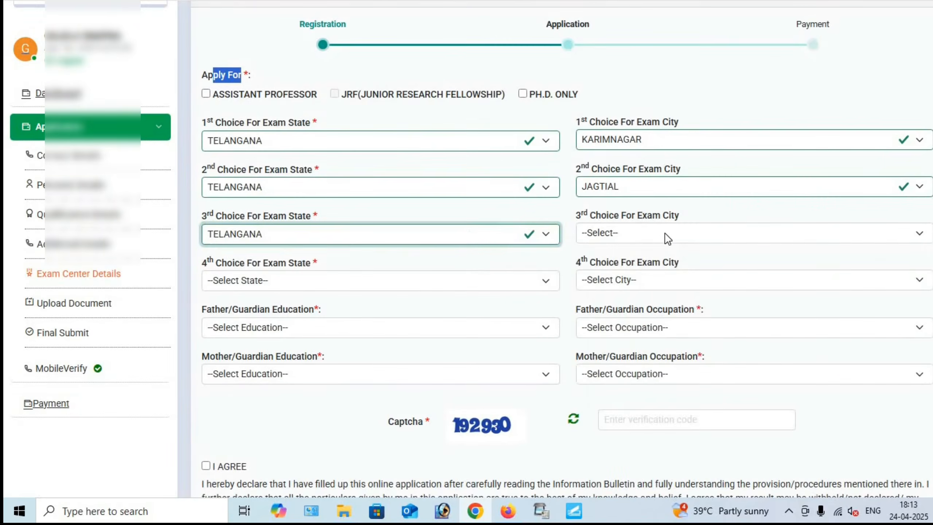
click(669, 237)
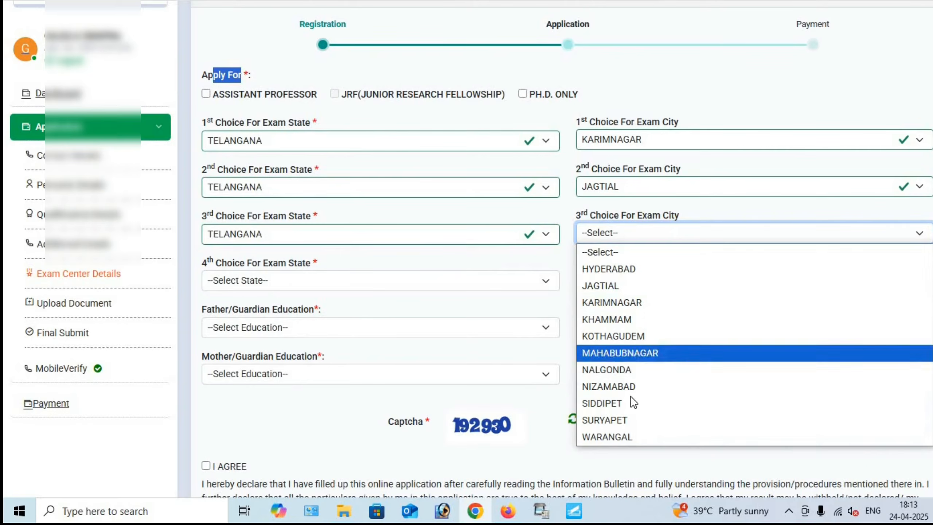
click(626, 438)
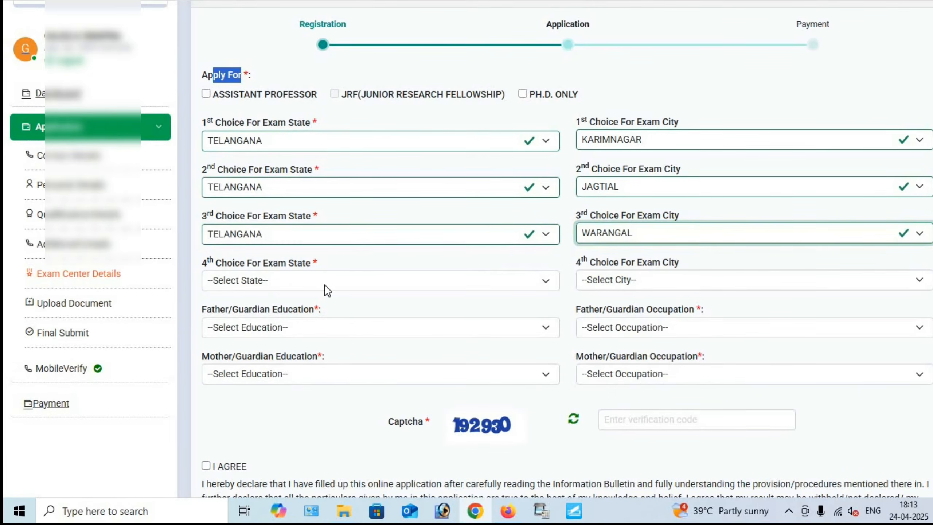
click(325, 285)
click(257, 314)
click(629, 272)
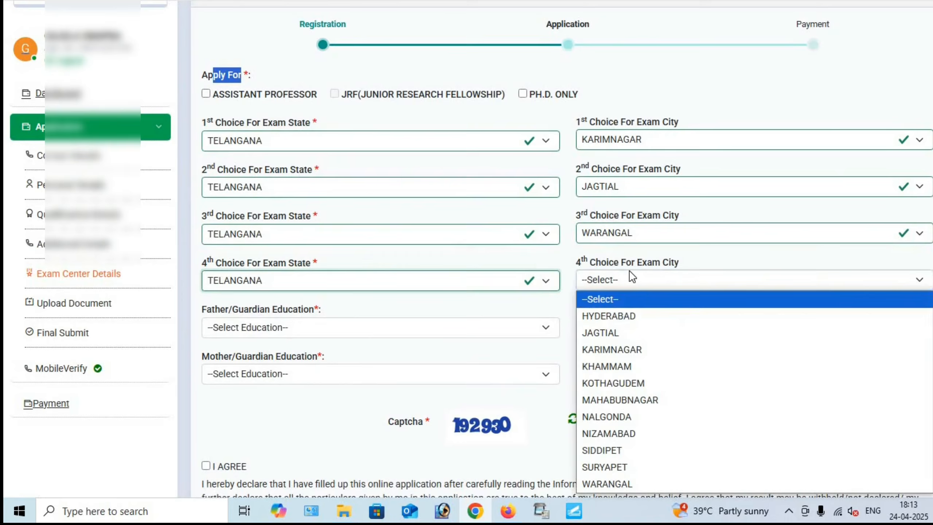
click(612, 447)
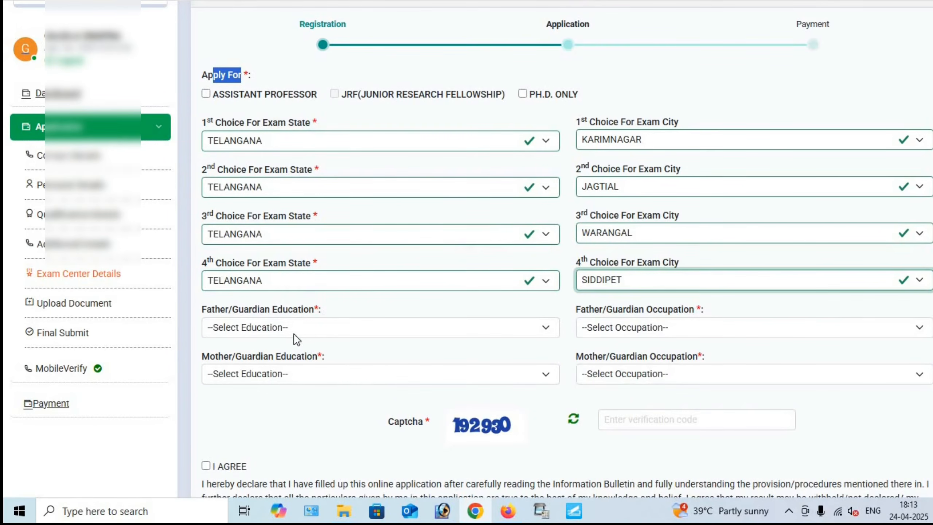
Apply for Assistant Professor and Ph.D. Only, and fill in the parents' education and occupation fields.
click(206, 94)
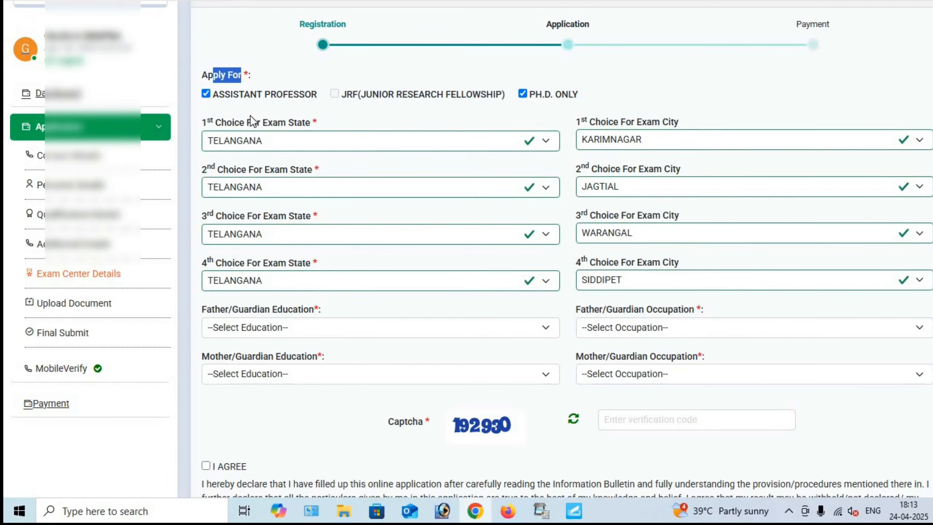
click(257, 328)
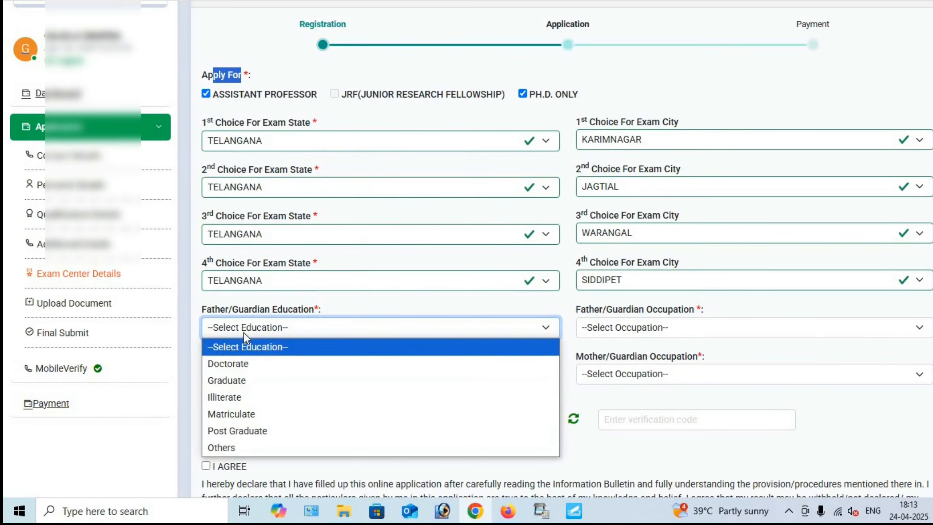
drag(213, 309, 277, 311)
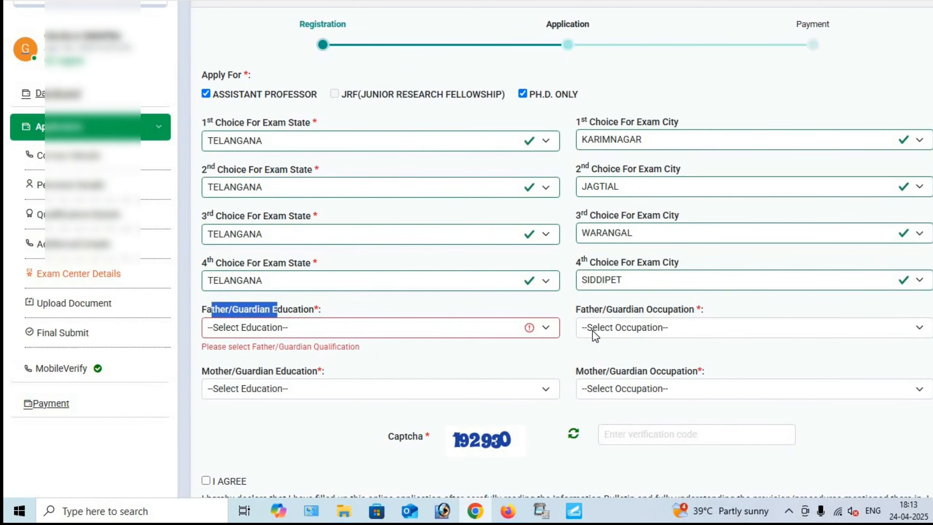
click(577, 343)
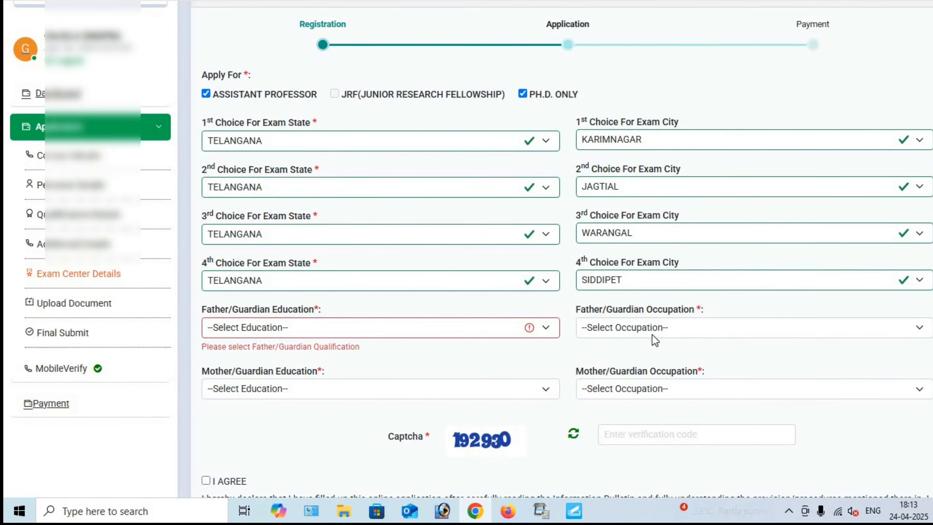
click(604, 331)
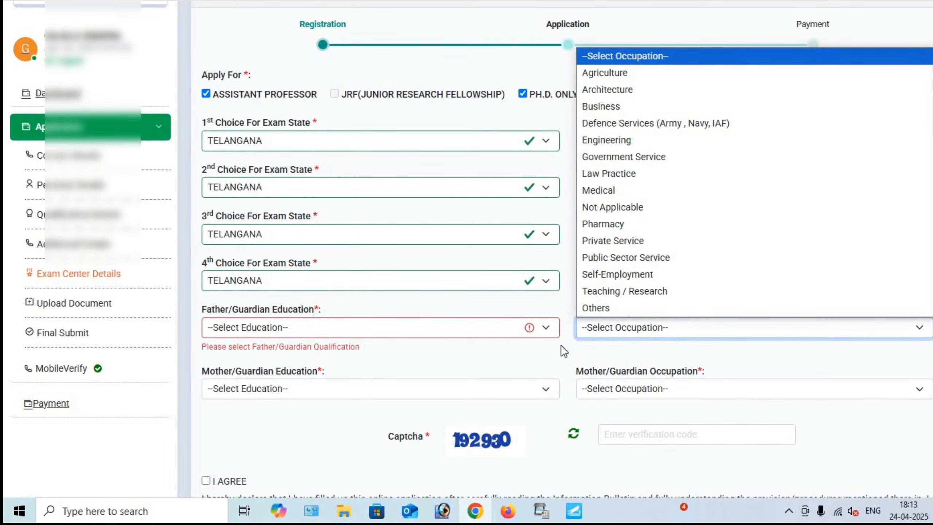
click(326, 369)
drag(242, 372, 288, 375)
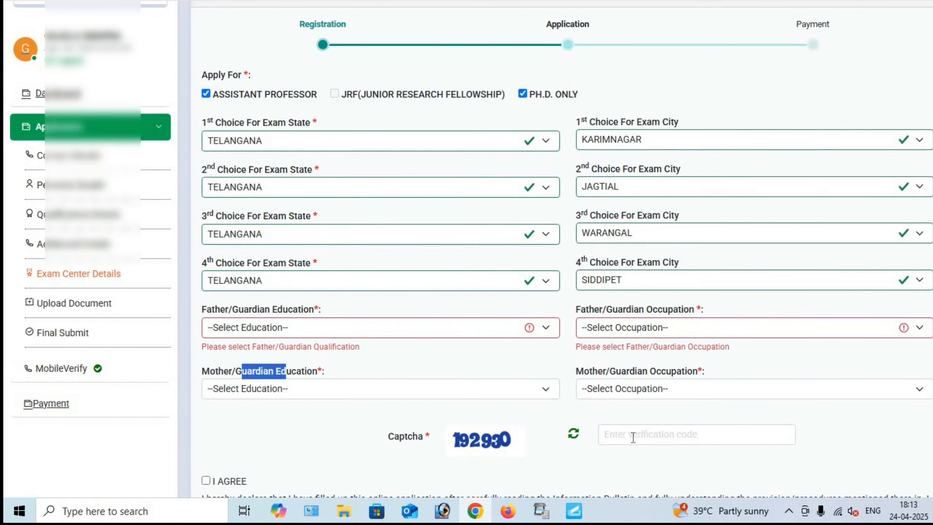
Enter the captcha and save the exam center details.
click(644, 438)
scroll(477, 433, down, 3)
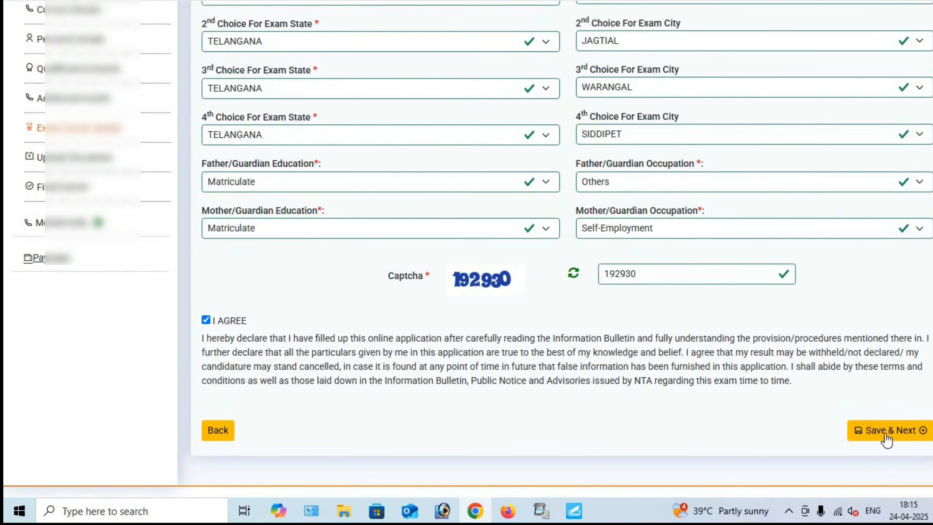
click(886, 438)
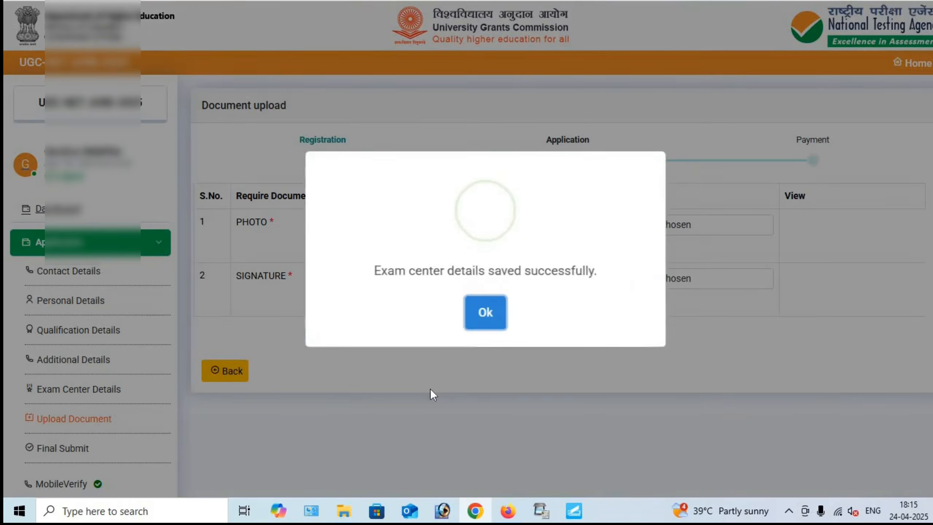
Dismiss the save confirmation and review the photo and signature size and format limits.
drag(393, 270, 493, 320)
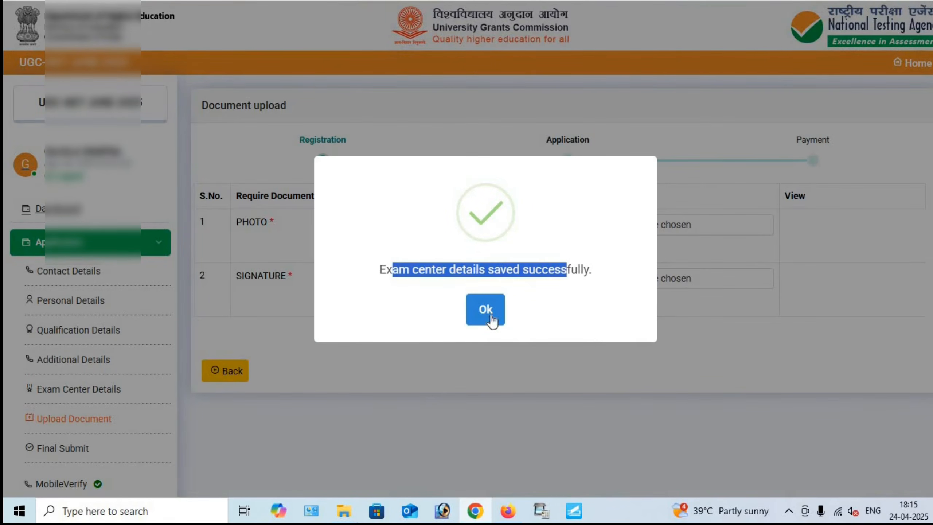
click(489, 317)
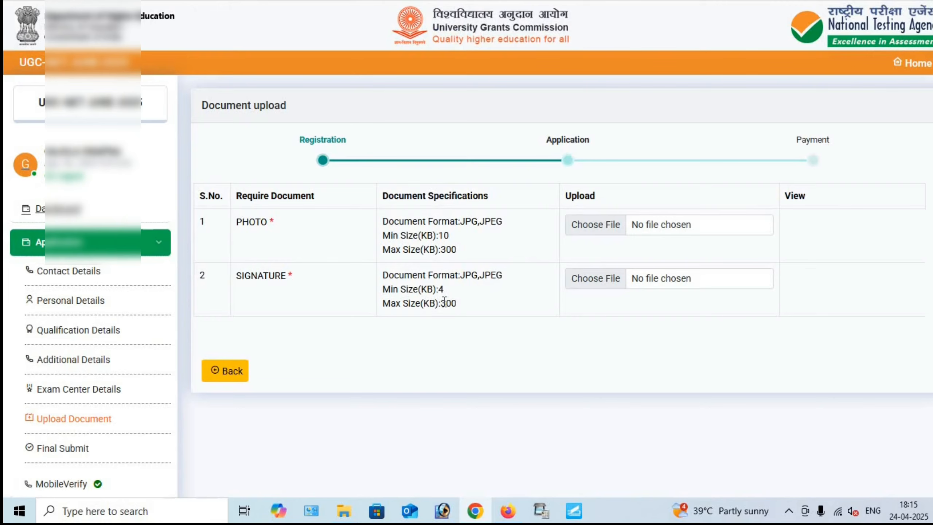
drag(450, 221, 518, 225)
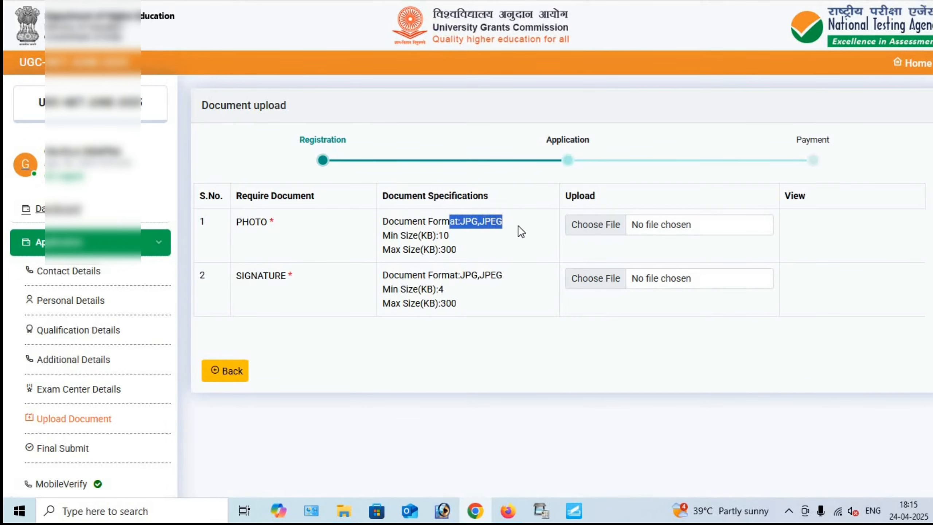
mouse_move(436, 244)
mouse_down()
mouse_move(460, 253)
mouse_move(480, 281)
mouse_up()
drag(436, 304, 446, 303)
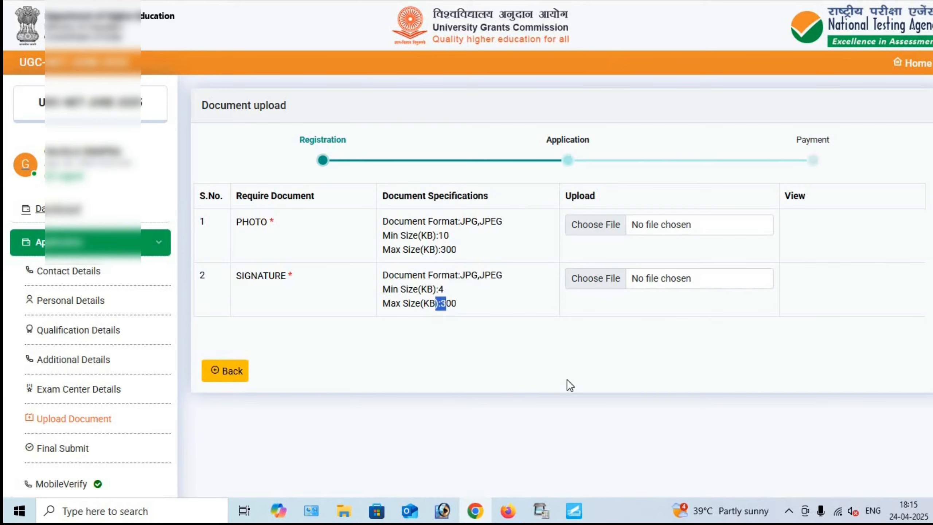
Acknowledge the signature upload confirmation and save the uploaded photo and signature.
scroll(568, 379, down, 2)
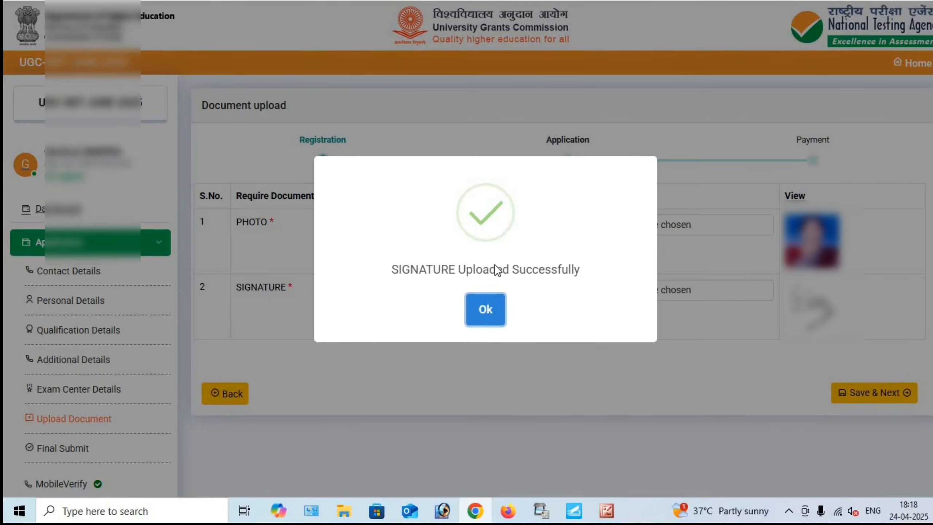
drag(547, 269, 433, 271)
click(485, 316)
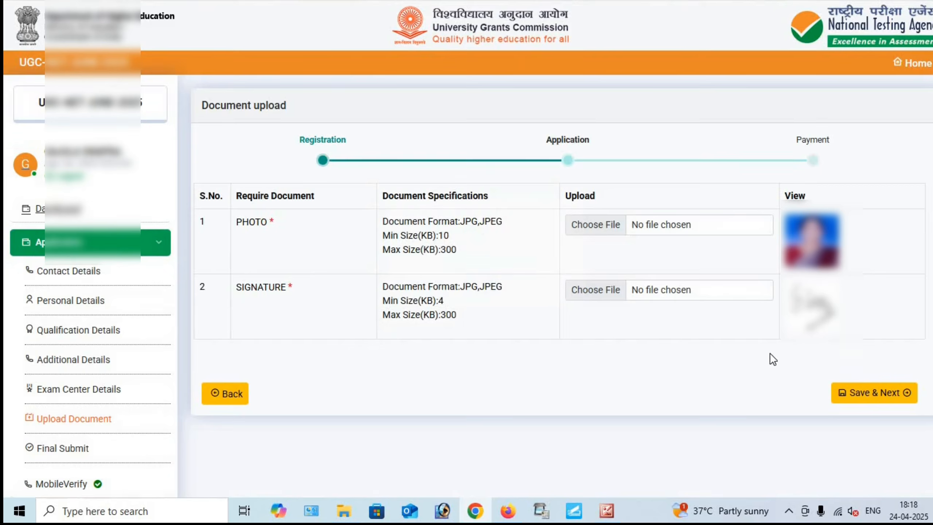
click(867, 399)
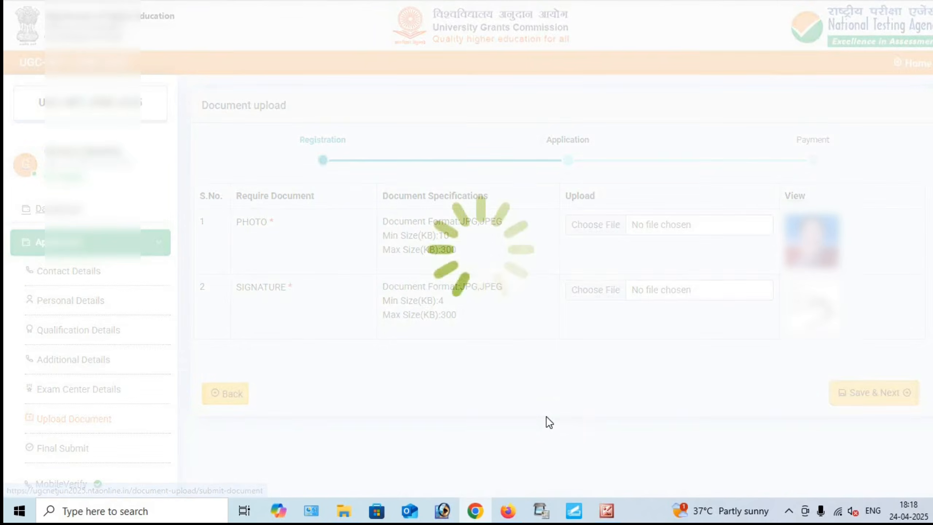
scroll(546, 416, down, 2)
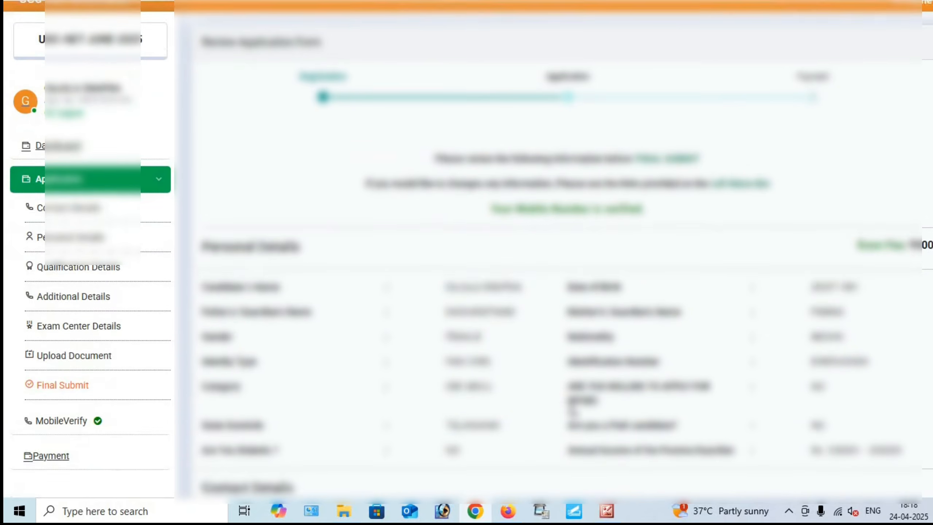
scroll(625, 391, down, 15)
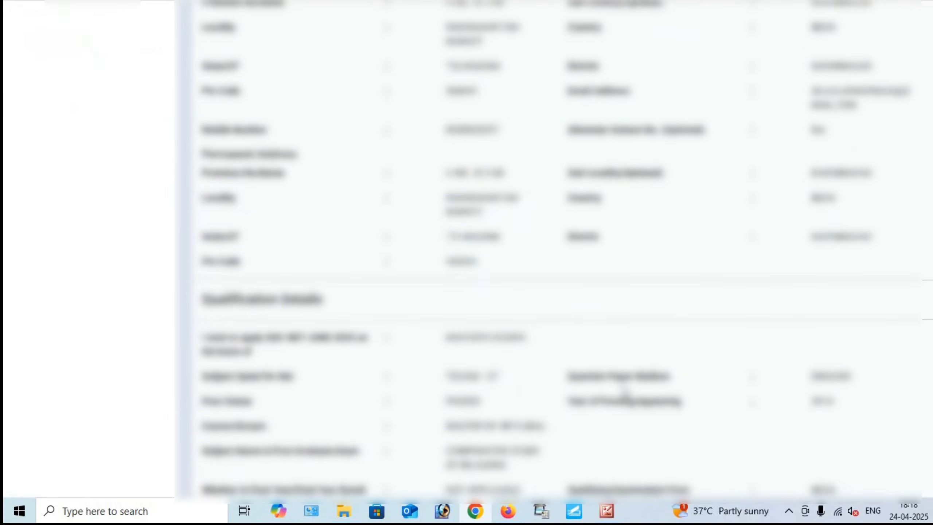
scroll(625, 393, down, 15)
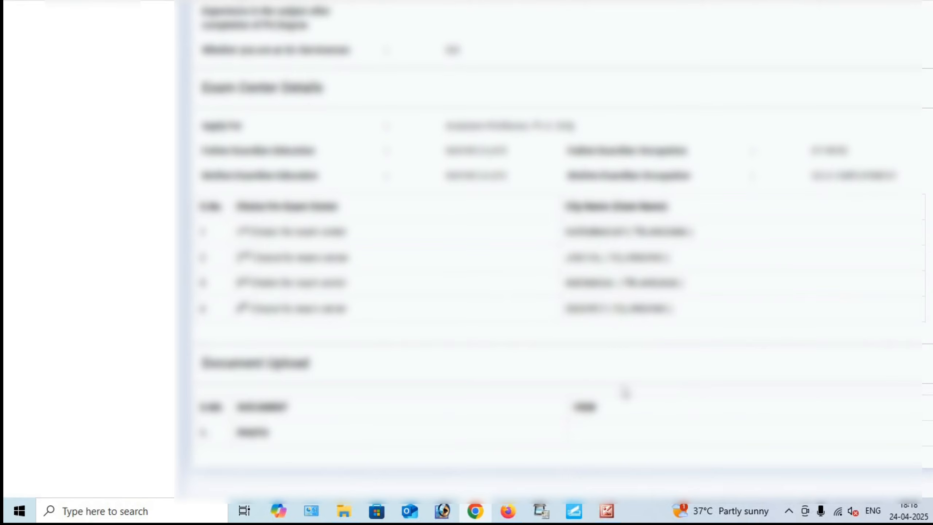
scroll(624, 392, up, 15)
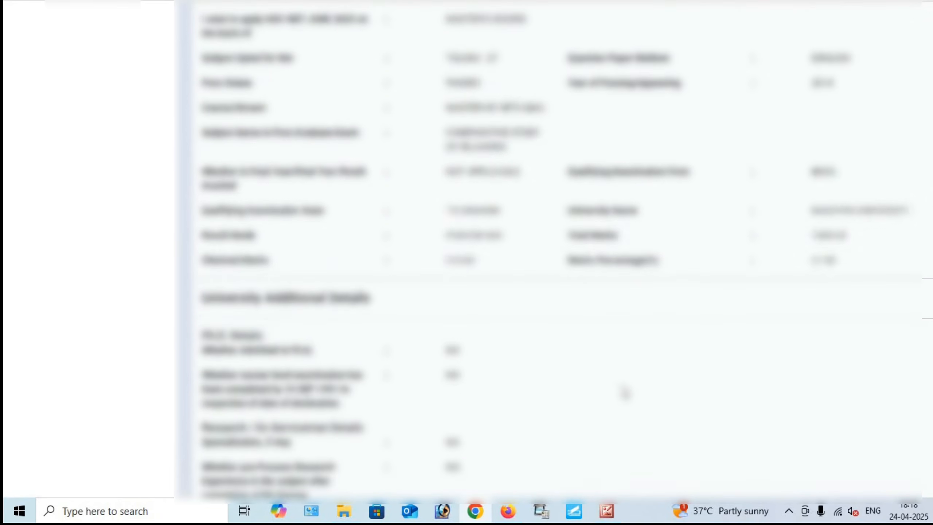
scroll(625, 393, up, 7)
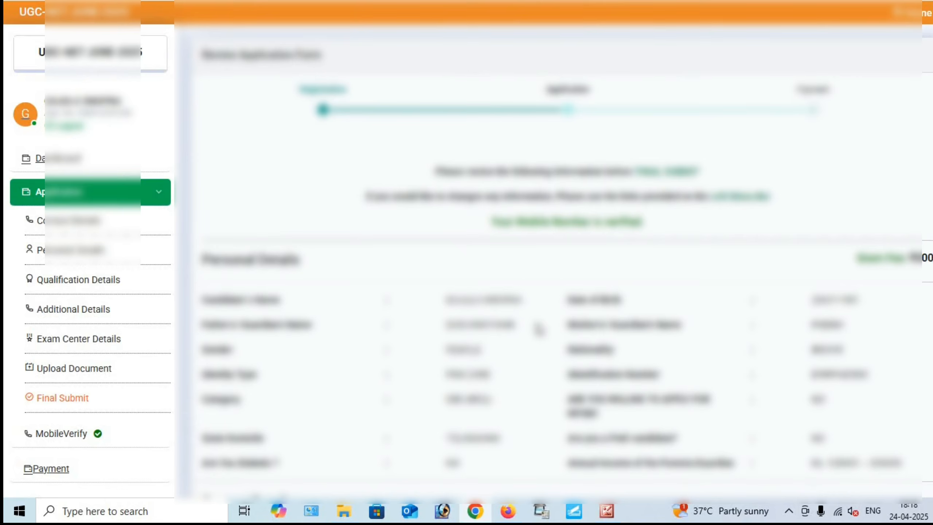
scroll(537, 329, down, 3)
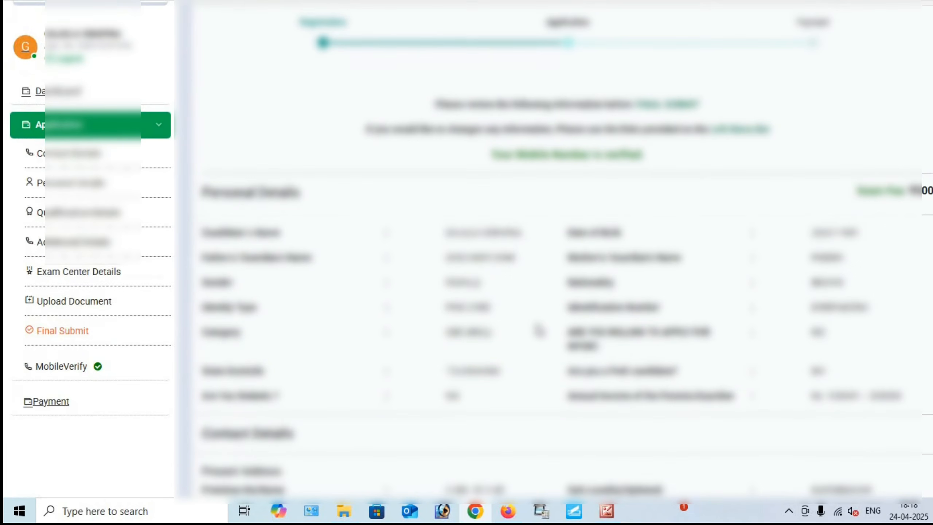
scroll(537, 336, down, 2)
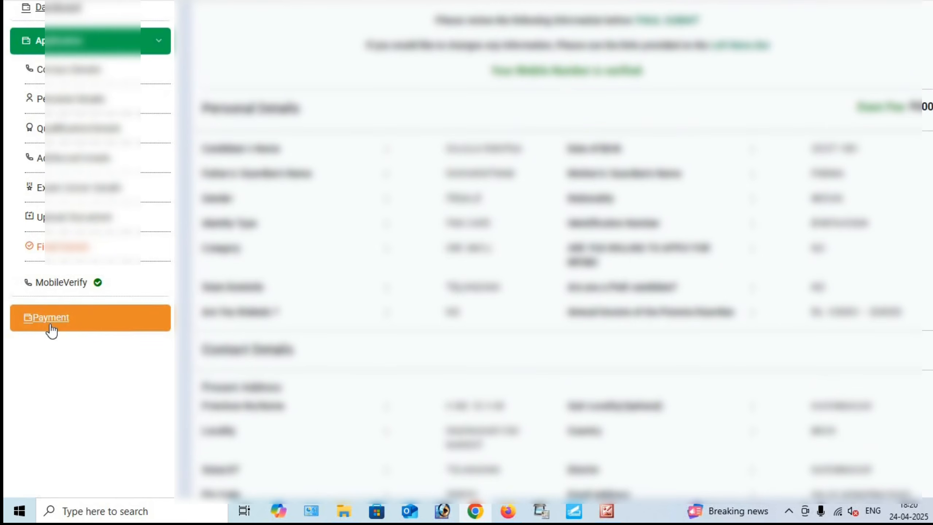
click(55, 318)
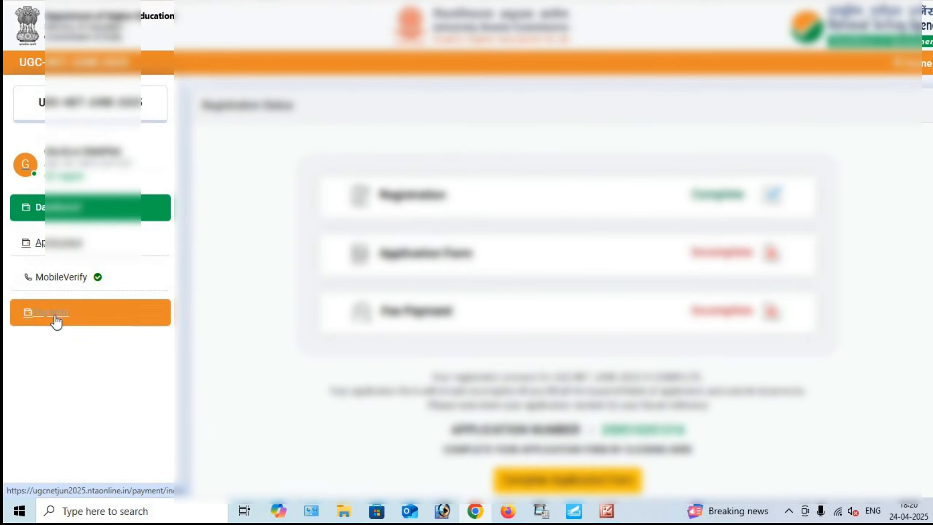
scroll(518, 267, down, 2)
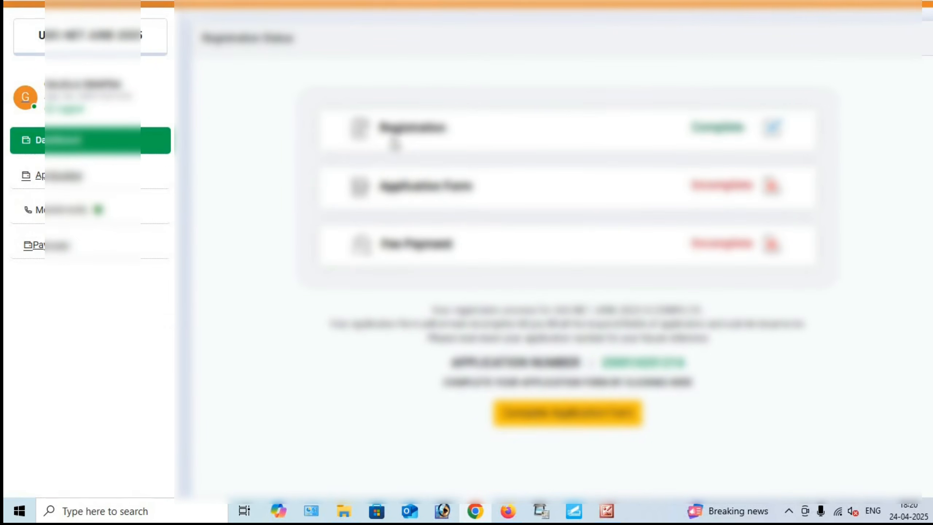
click(658, 448)
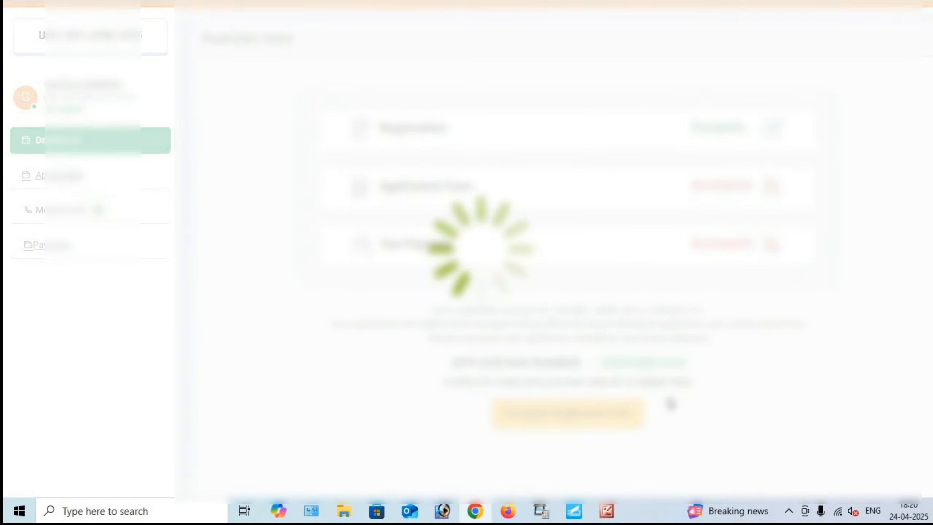
scroll(642, 381, down, 20)
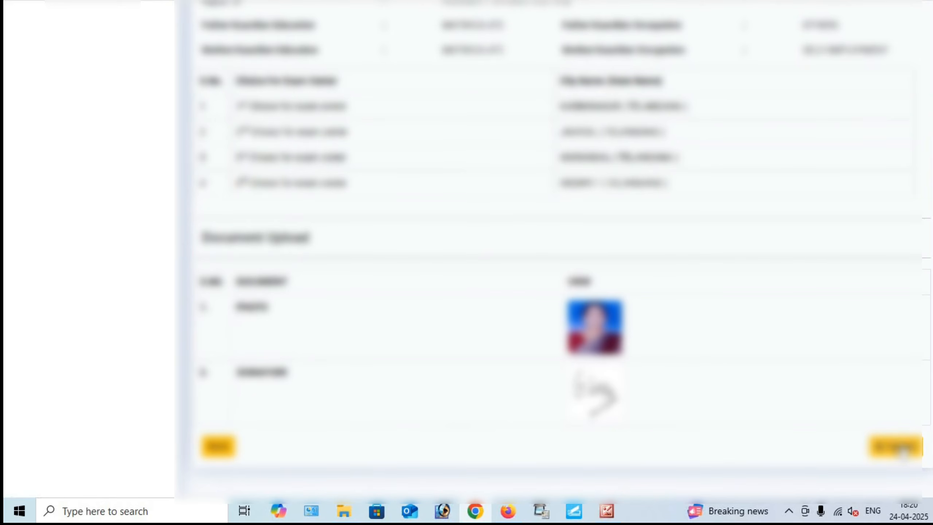
Tick the Name, Mother Name, Mobile, Subject and Center city review checks, then final-submit the form.
click(891, 447)
click(357, 201)
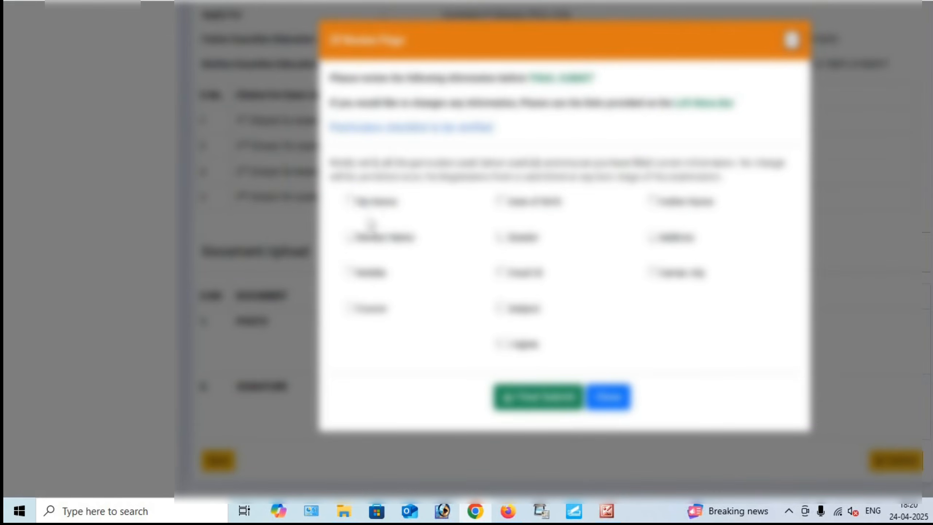
click(373, 240)
click(372, 276)
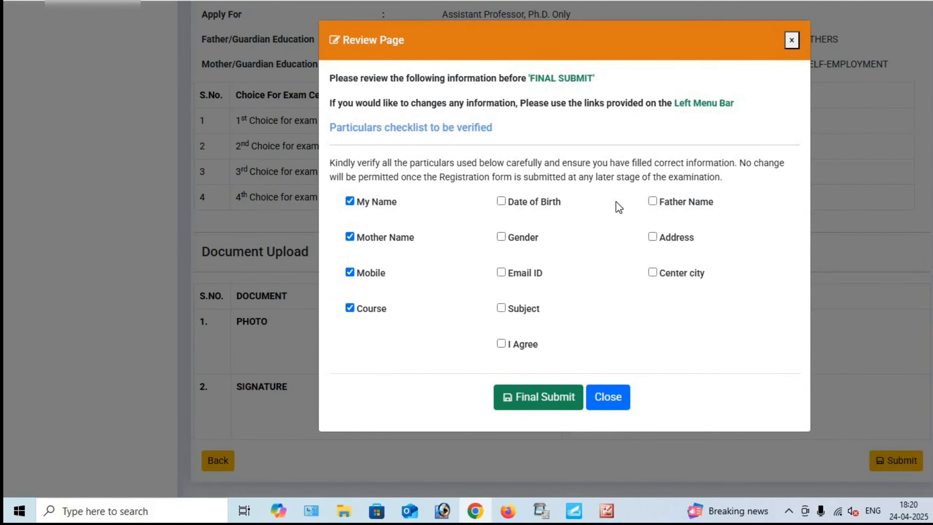
click(525, 310)
click(678, 277)
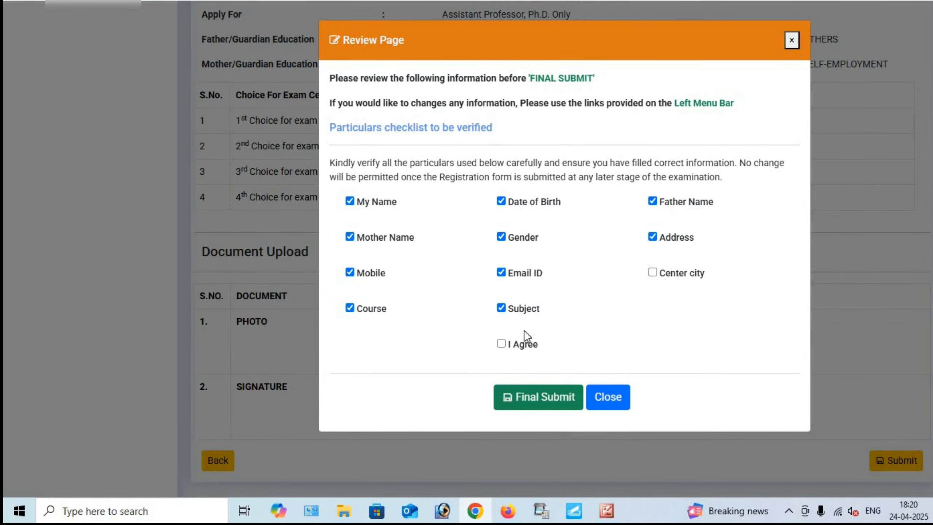
click(532, 404)
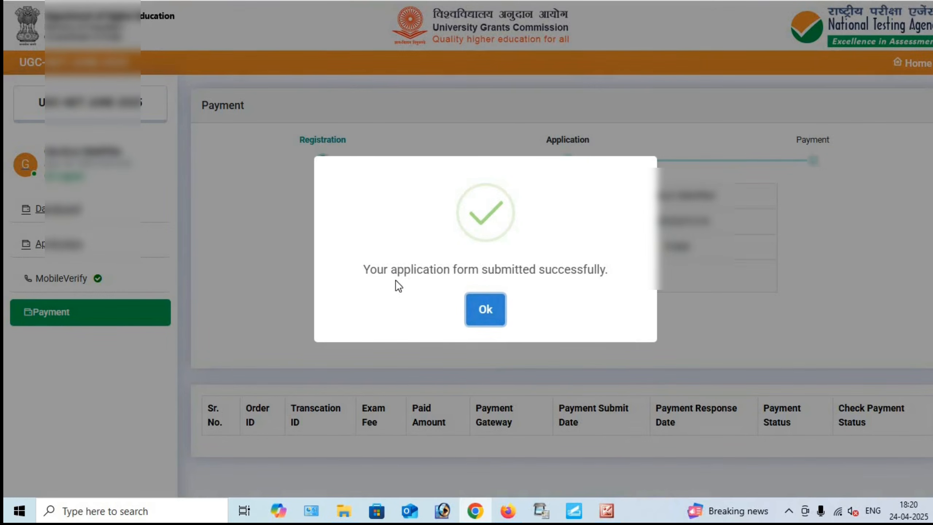
Acknowledge the submission and begin paying the ₹ 600 fee with SBI ePay as gateway.
drag(397, 270, 475, 312)
click(475, 311)
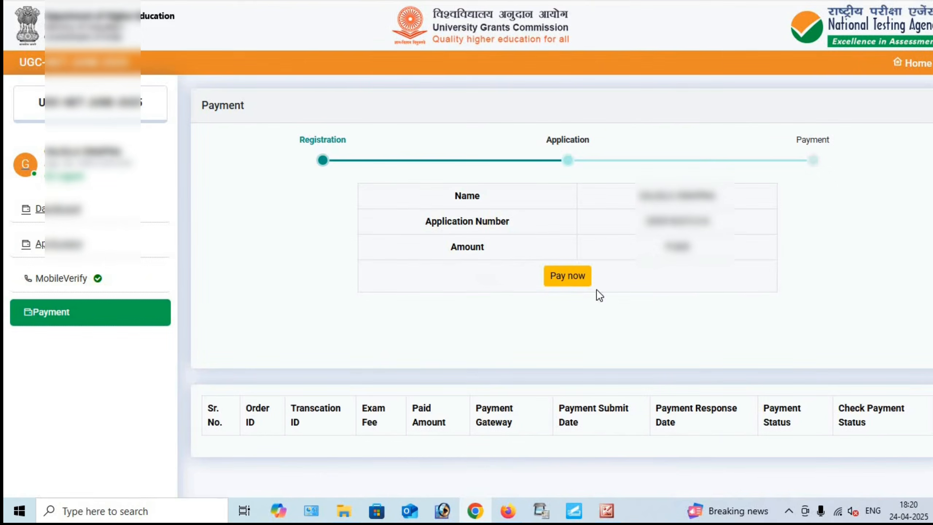
click(559, 278)
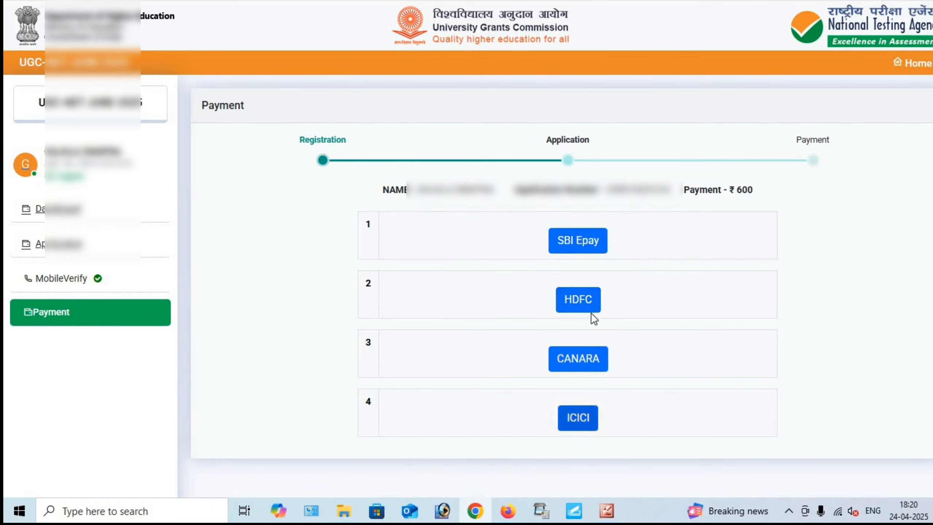
click(564, 242)
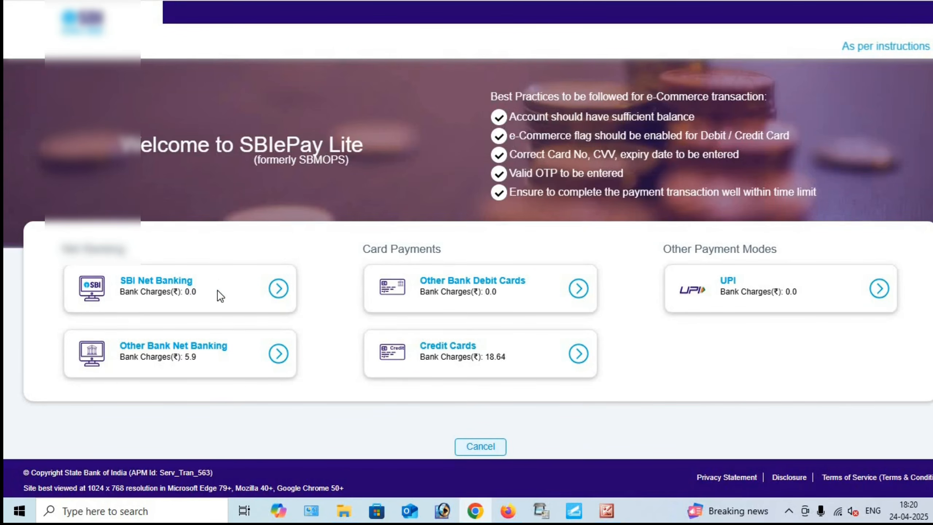
Pay the ₹ 600 fee through SBI Net Banking and return to the NTA Payment page.
click(185, 275)
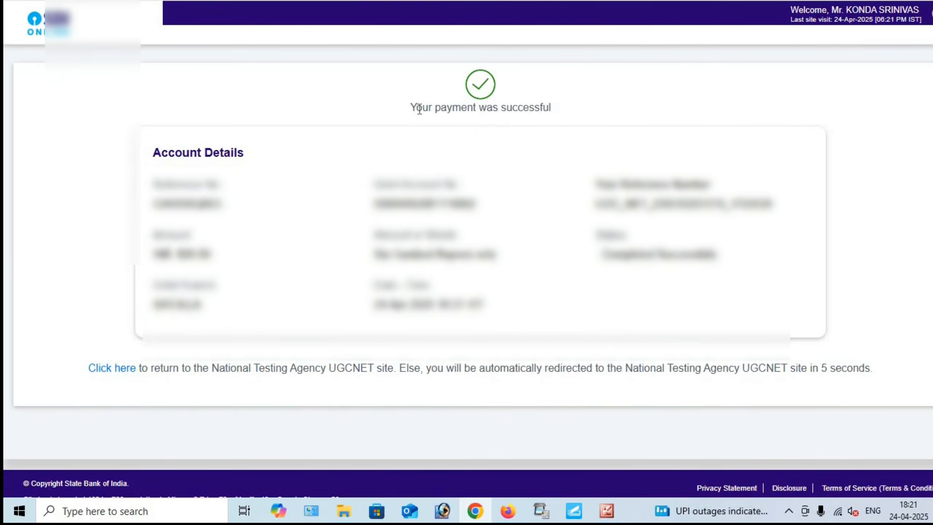
drag(495, 112, 546, 116)
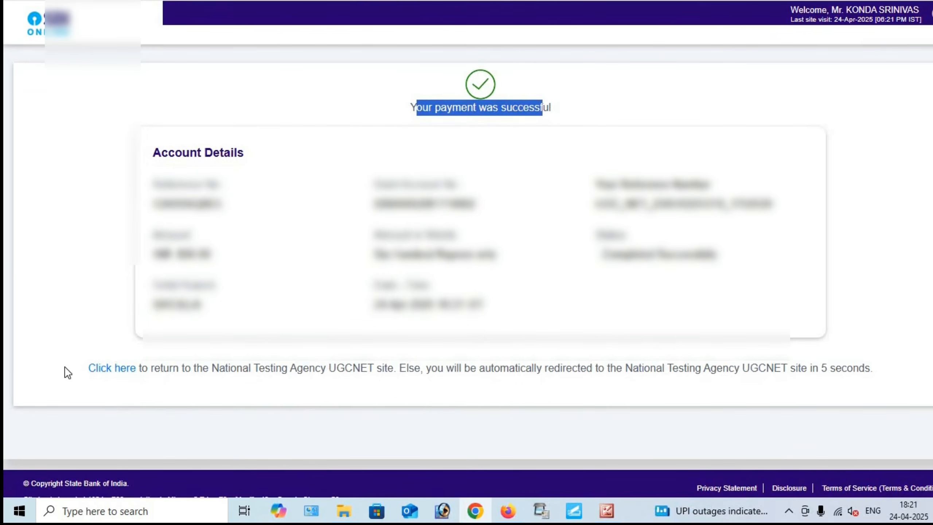
drag(64, 366, 826, 375)
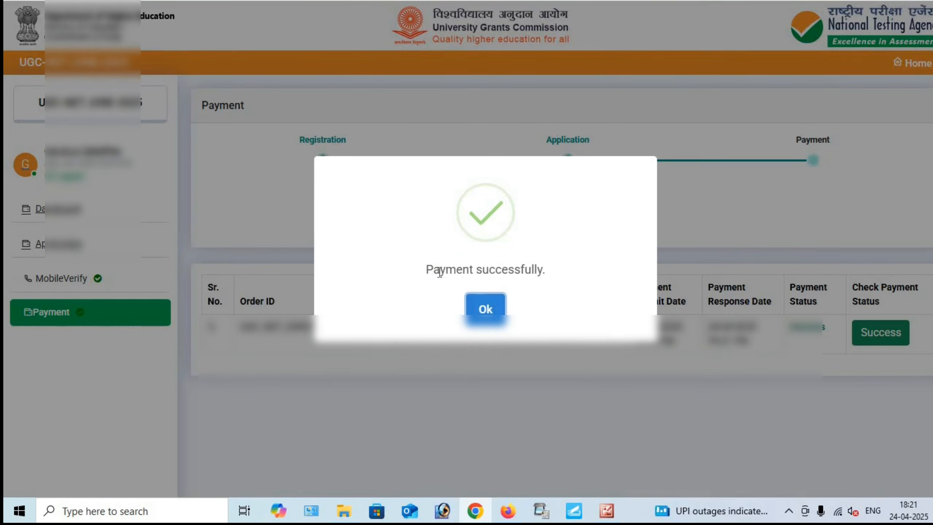
drag(440, 270, 531, 270)
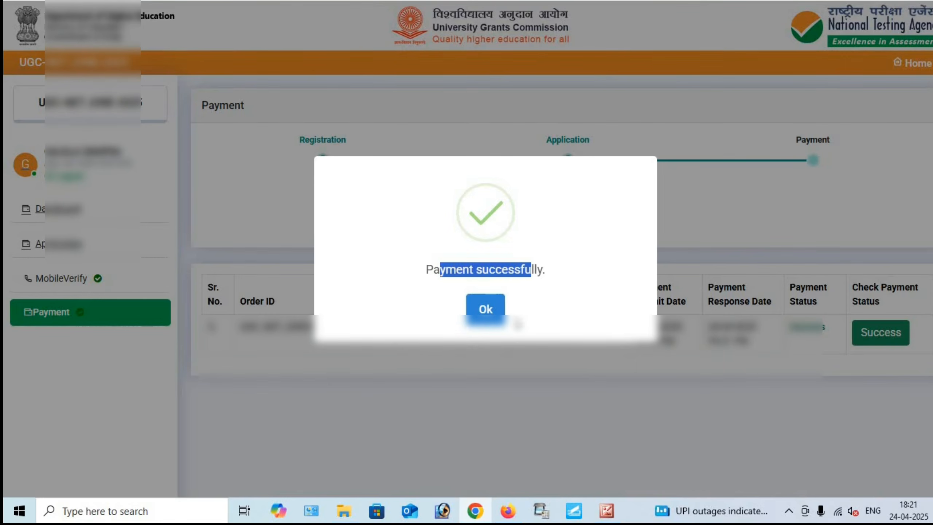
Dismiss the payment success message and open the Registration Status dashboard.
click(483, 311)
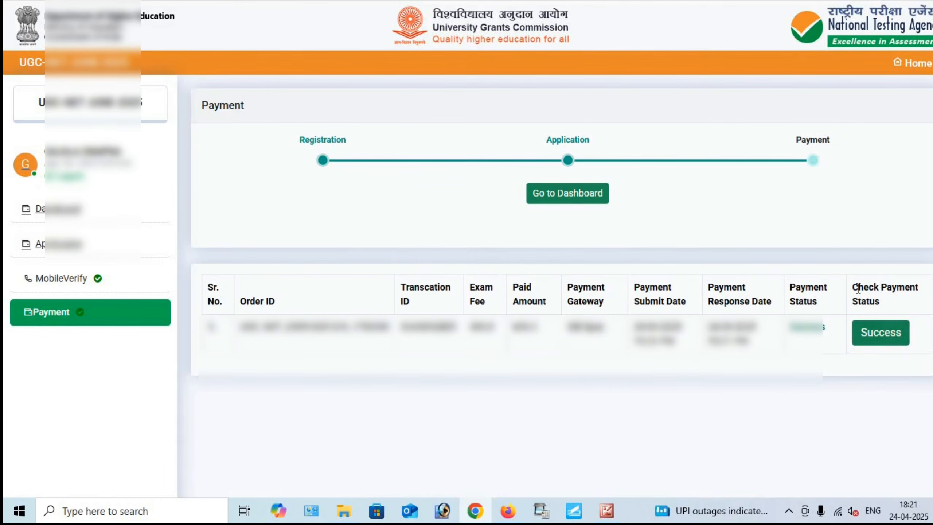
drag(857, 289, 893, 293)
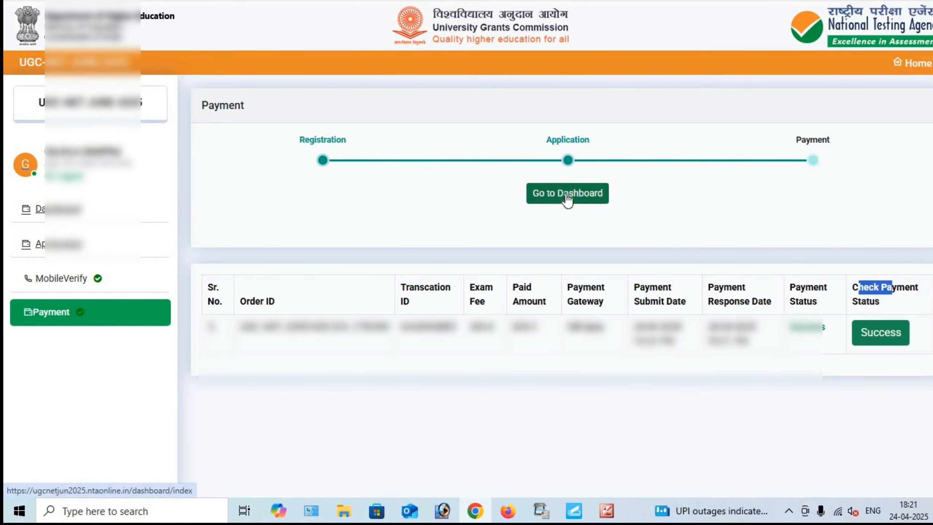
click(567, 201)
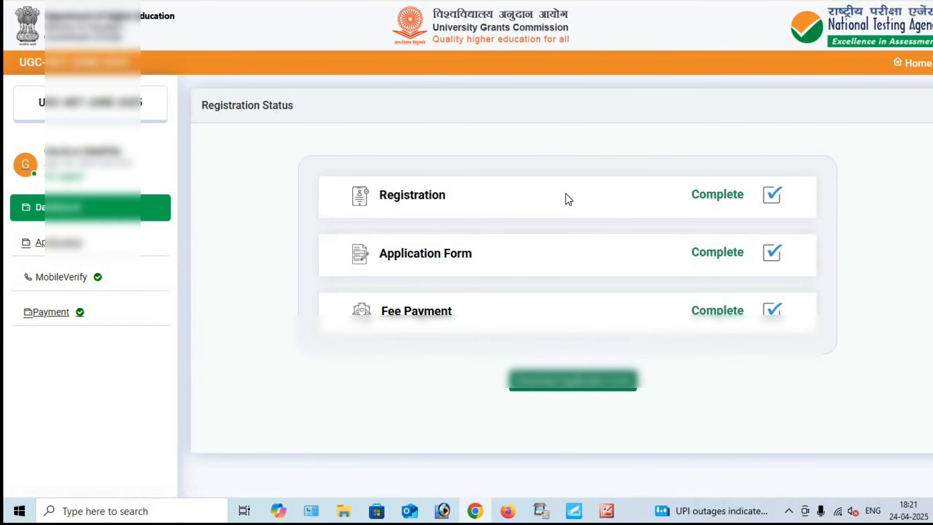